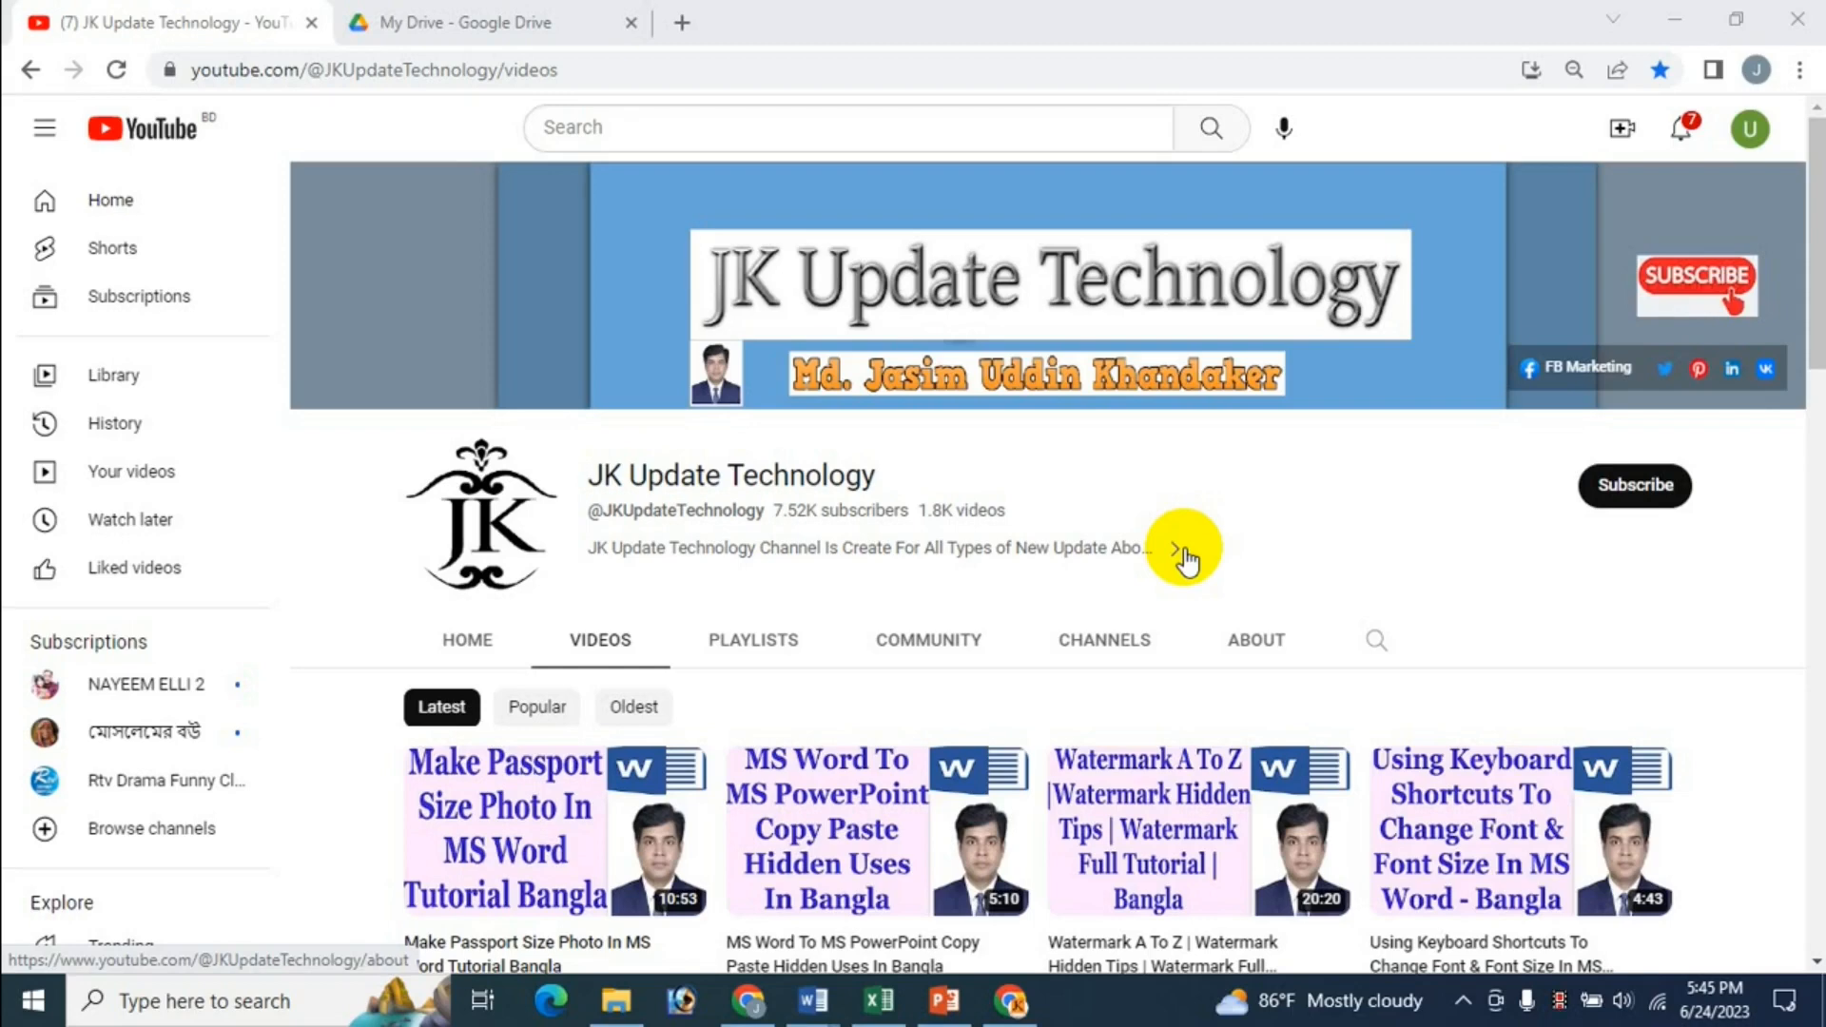
# - Switch to the Word document "Convert text to table & table to text", viewing the ID Cards workbook in Excel along the way
pyautogui.moveTo(813, 1000)
pyautogui.click(953, 909)
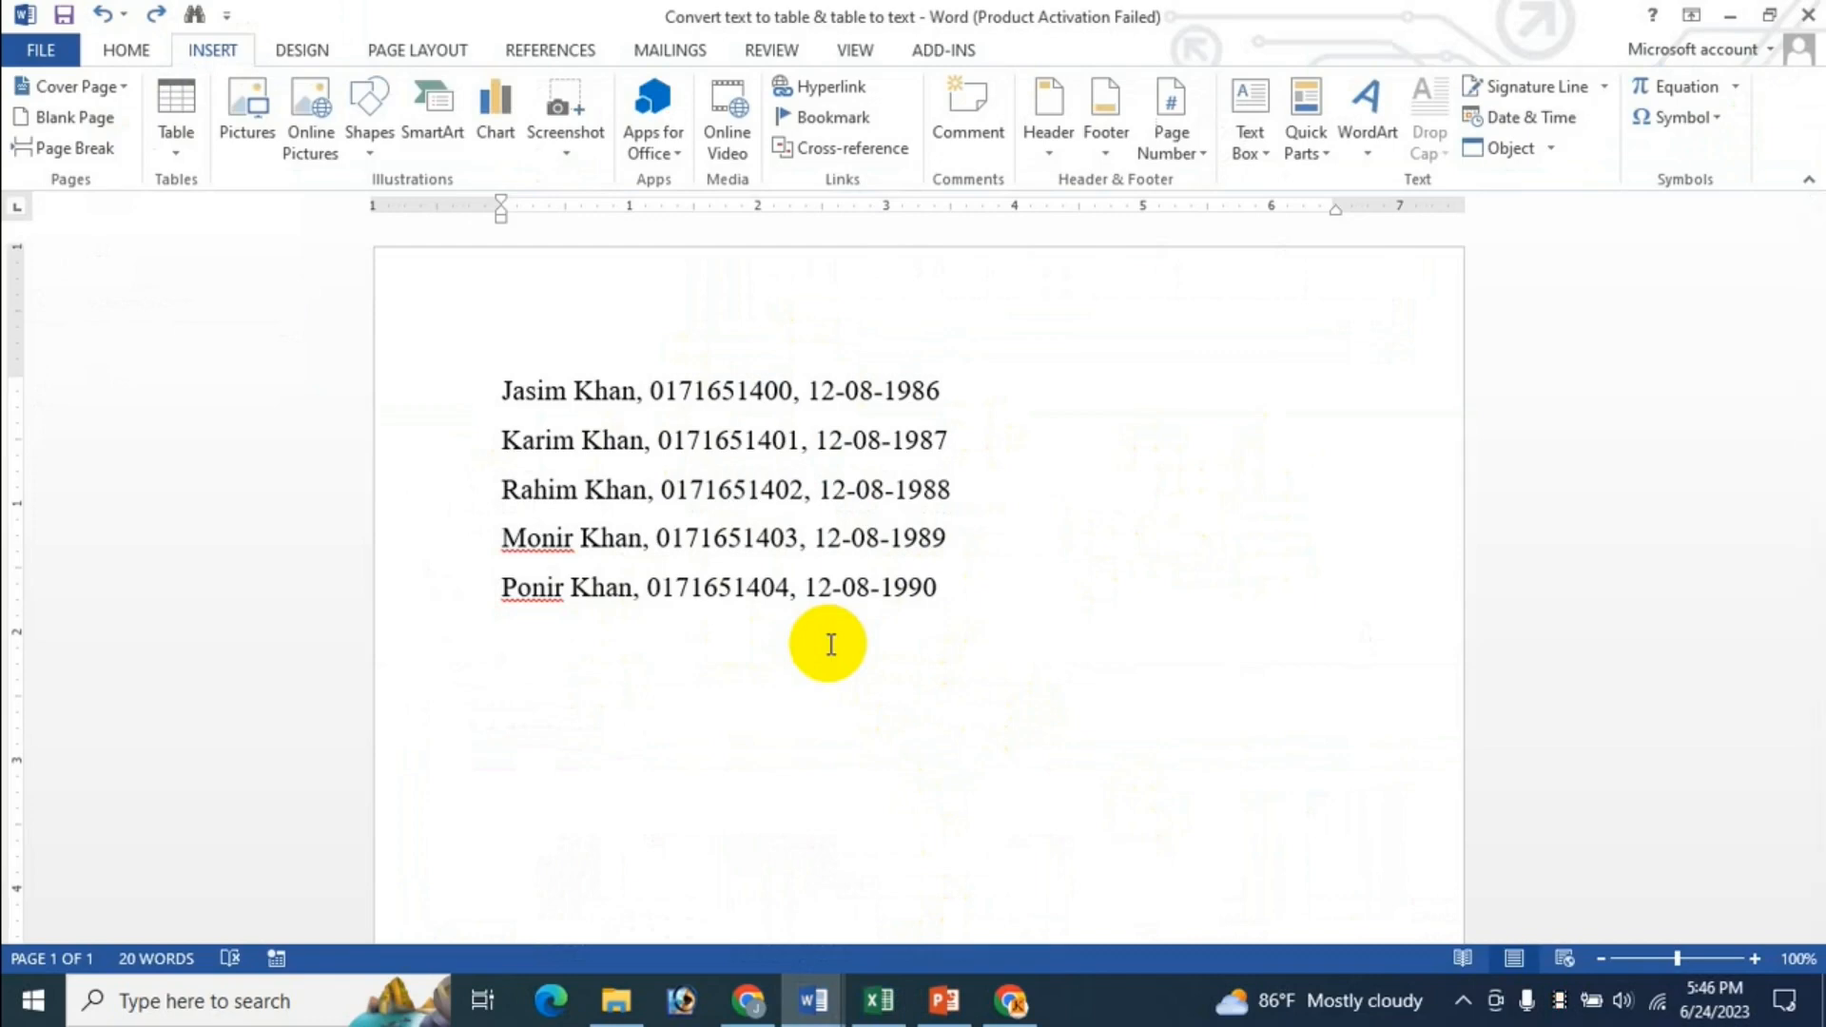
pyautogui.click(879, 1000)
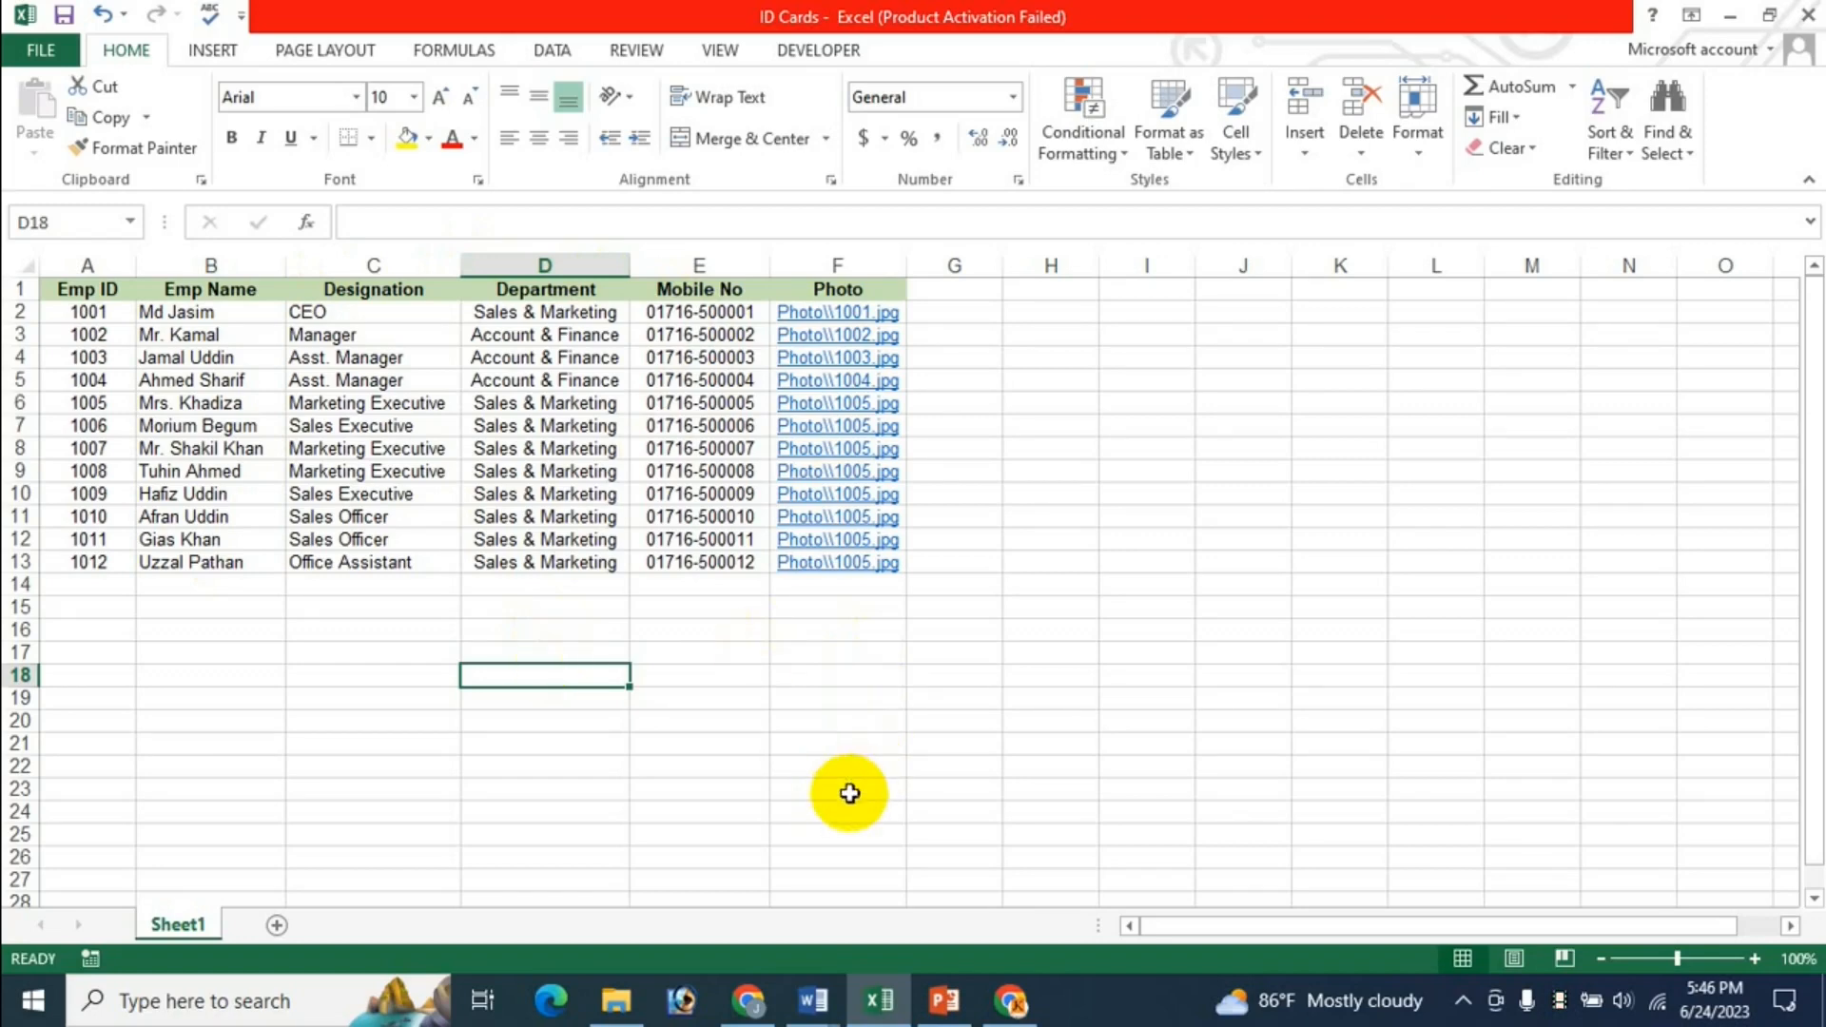
pyautogui.click(814, 1000)
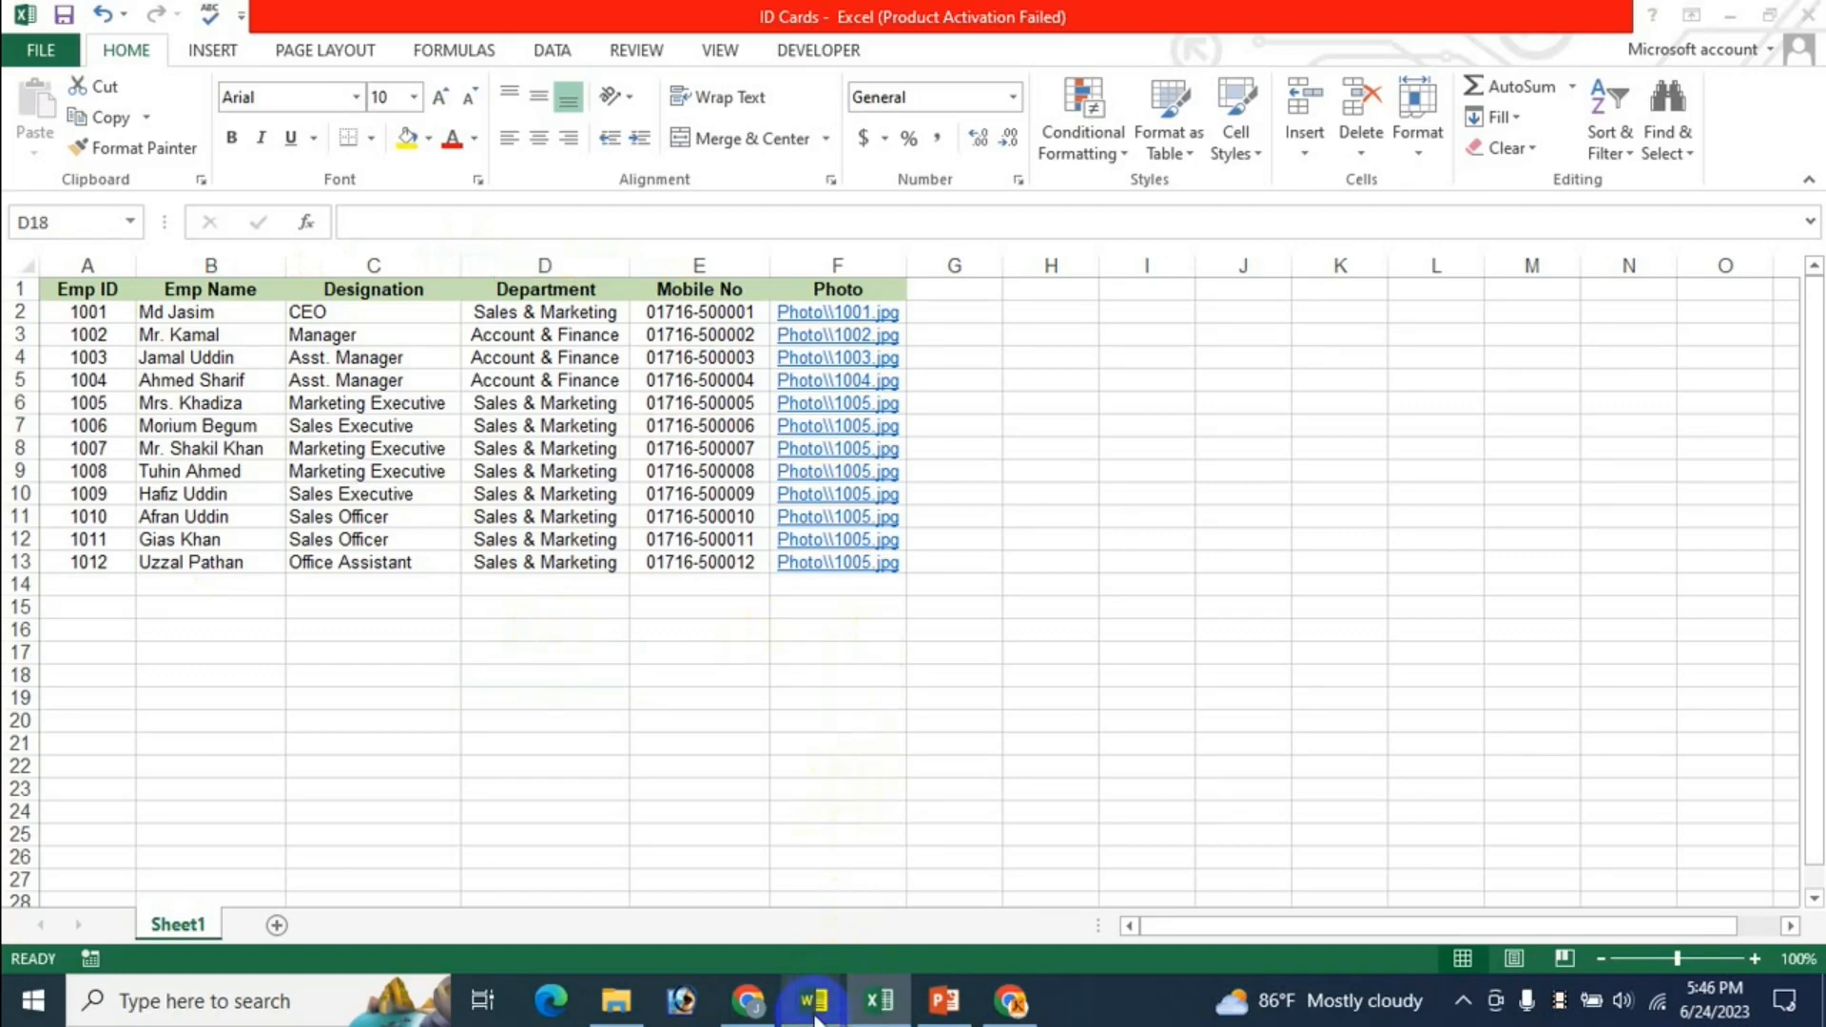
pyautogui.click(934, 904)
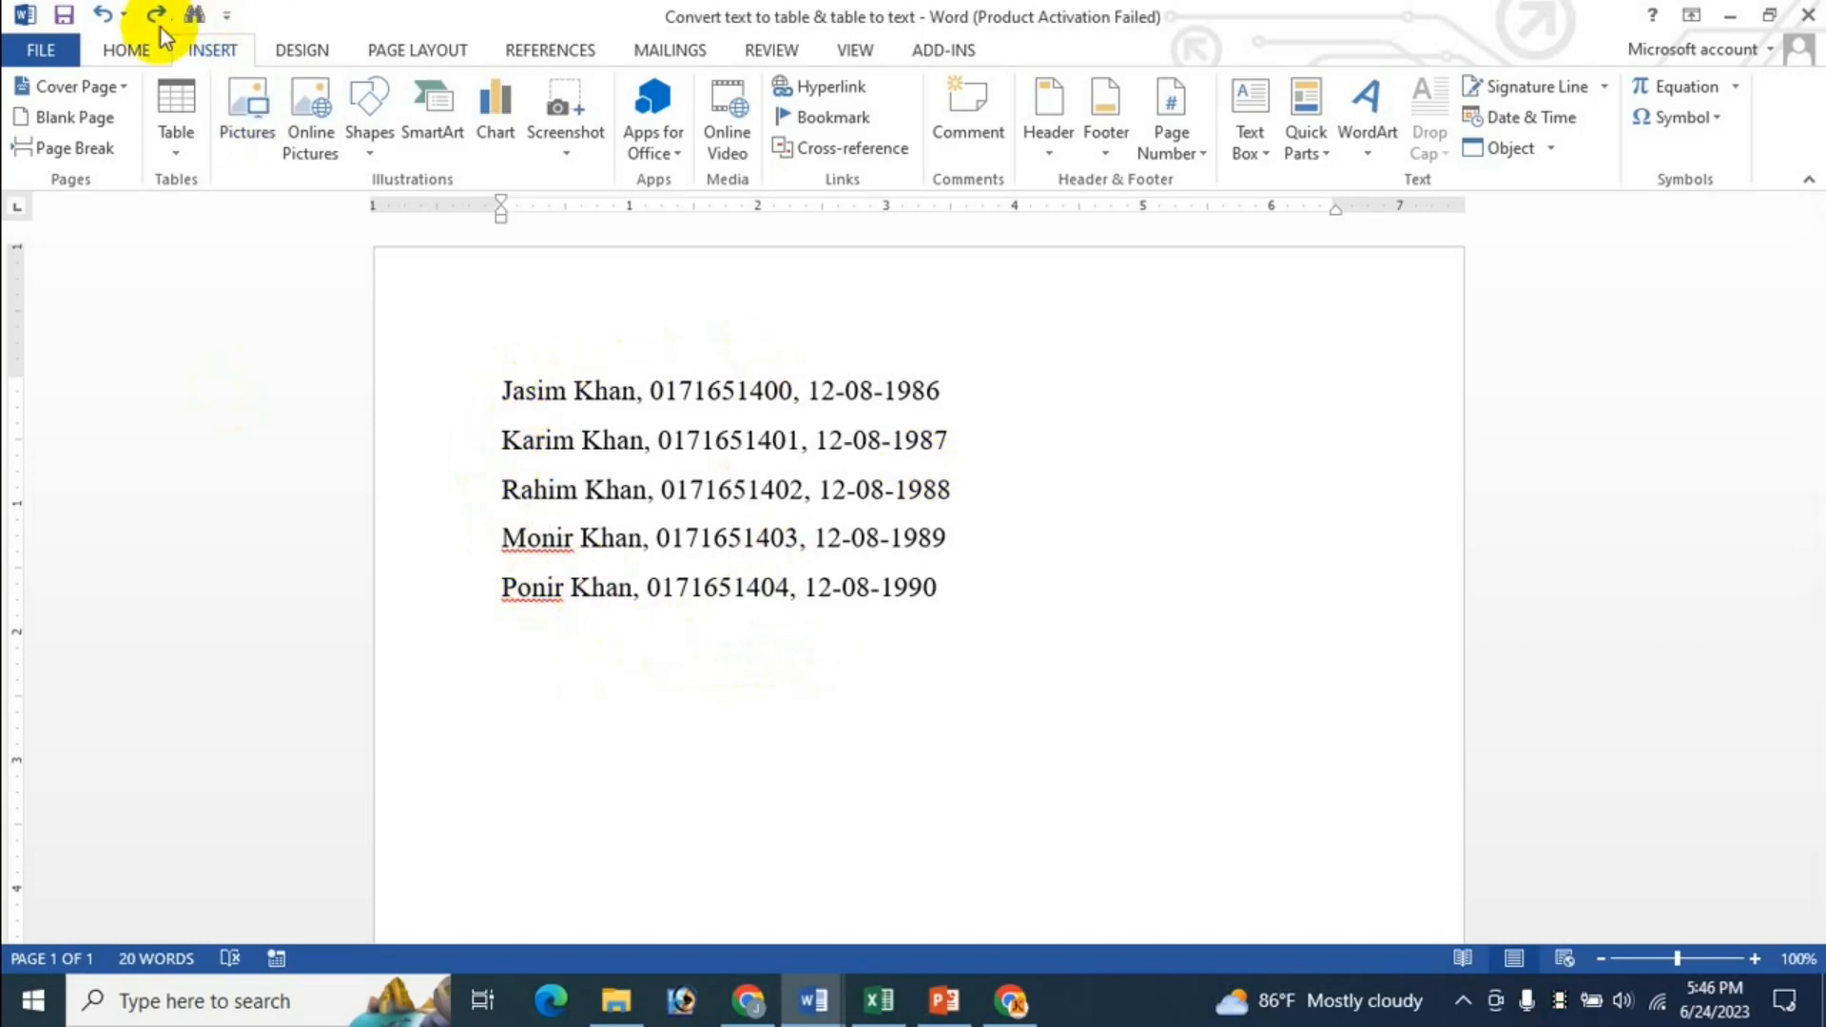
# - Convert the five comma-separated lines of text into a table with 3 columns, separating the text at commas
pyautogui.click(177, 154)
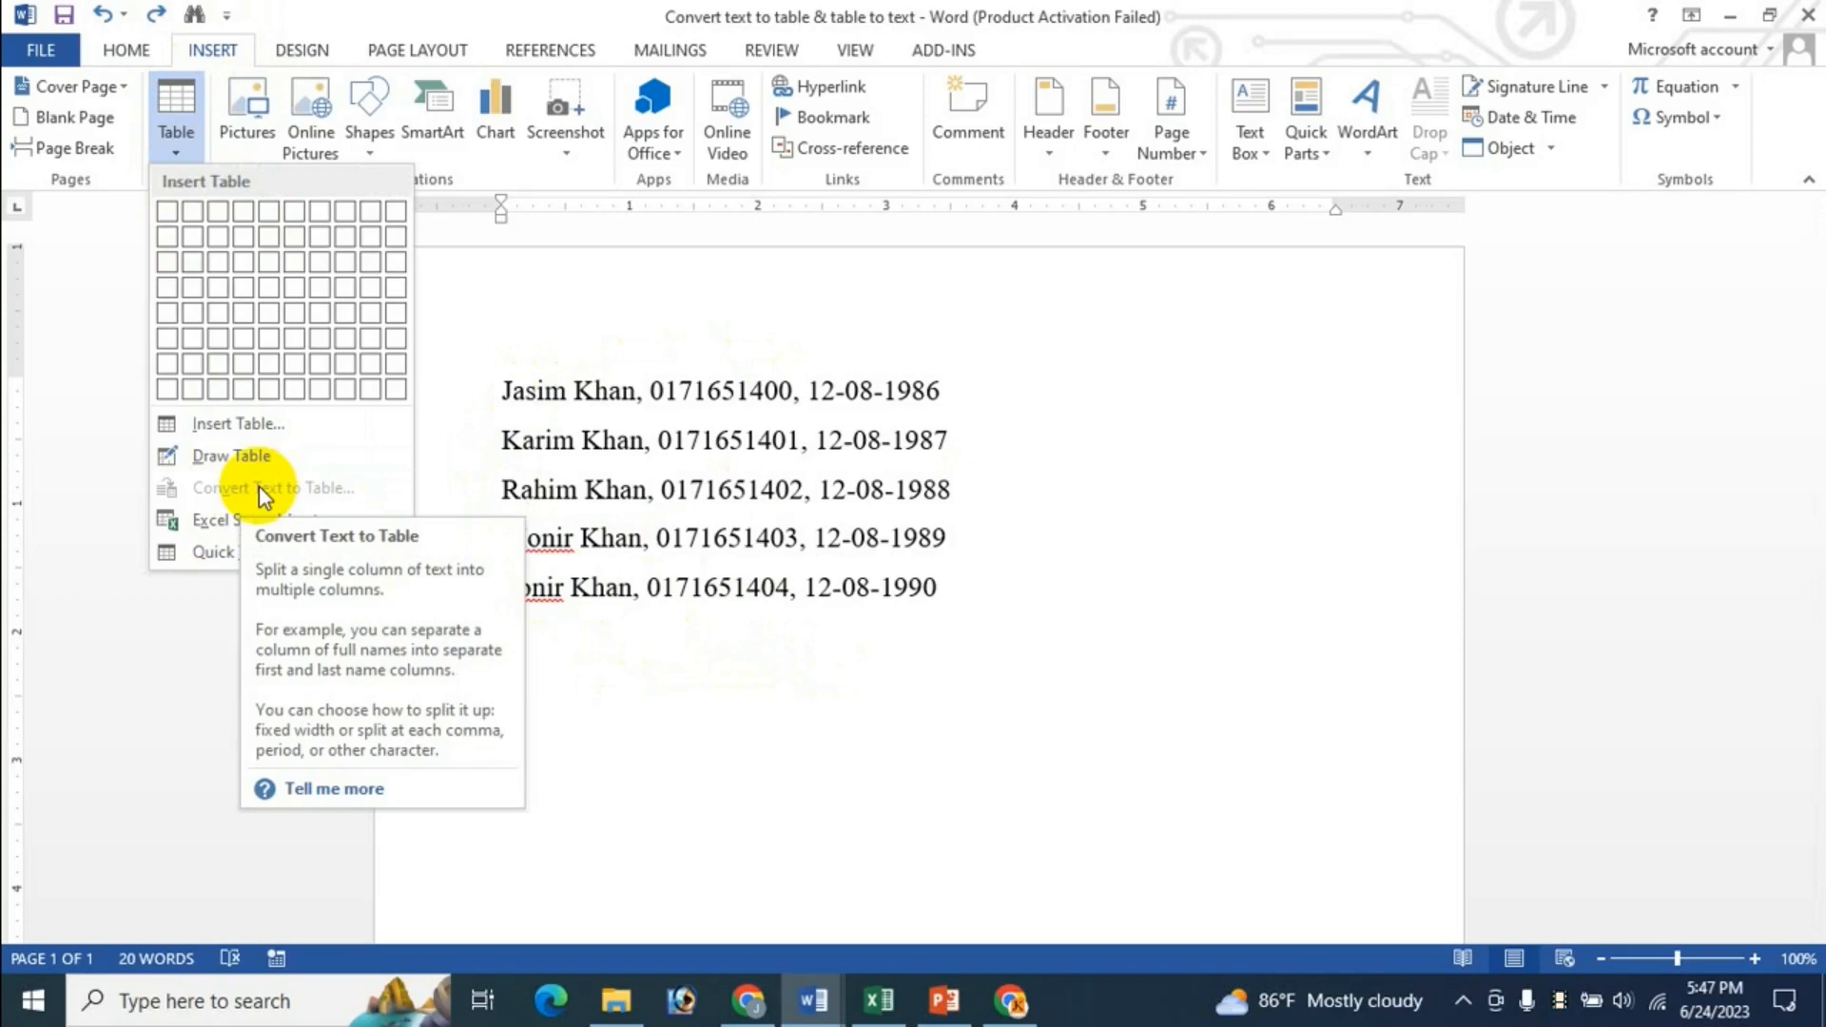
pyautogui.click(717, 664)
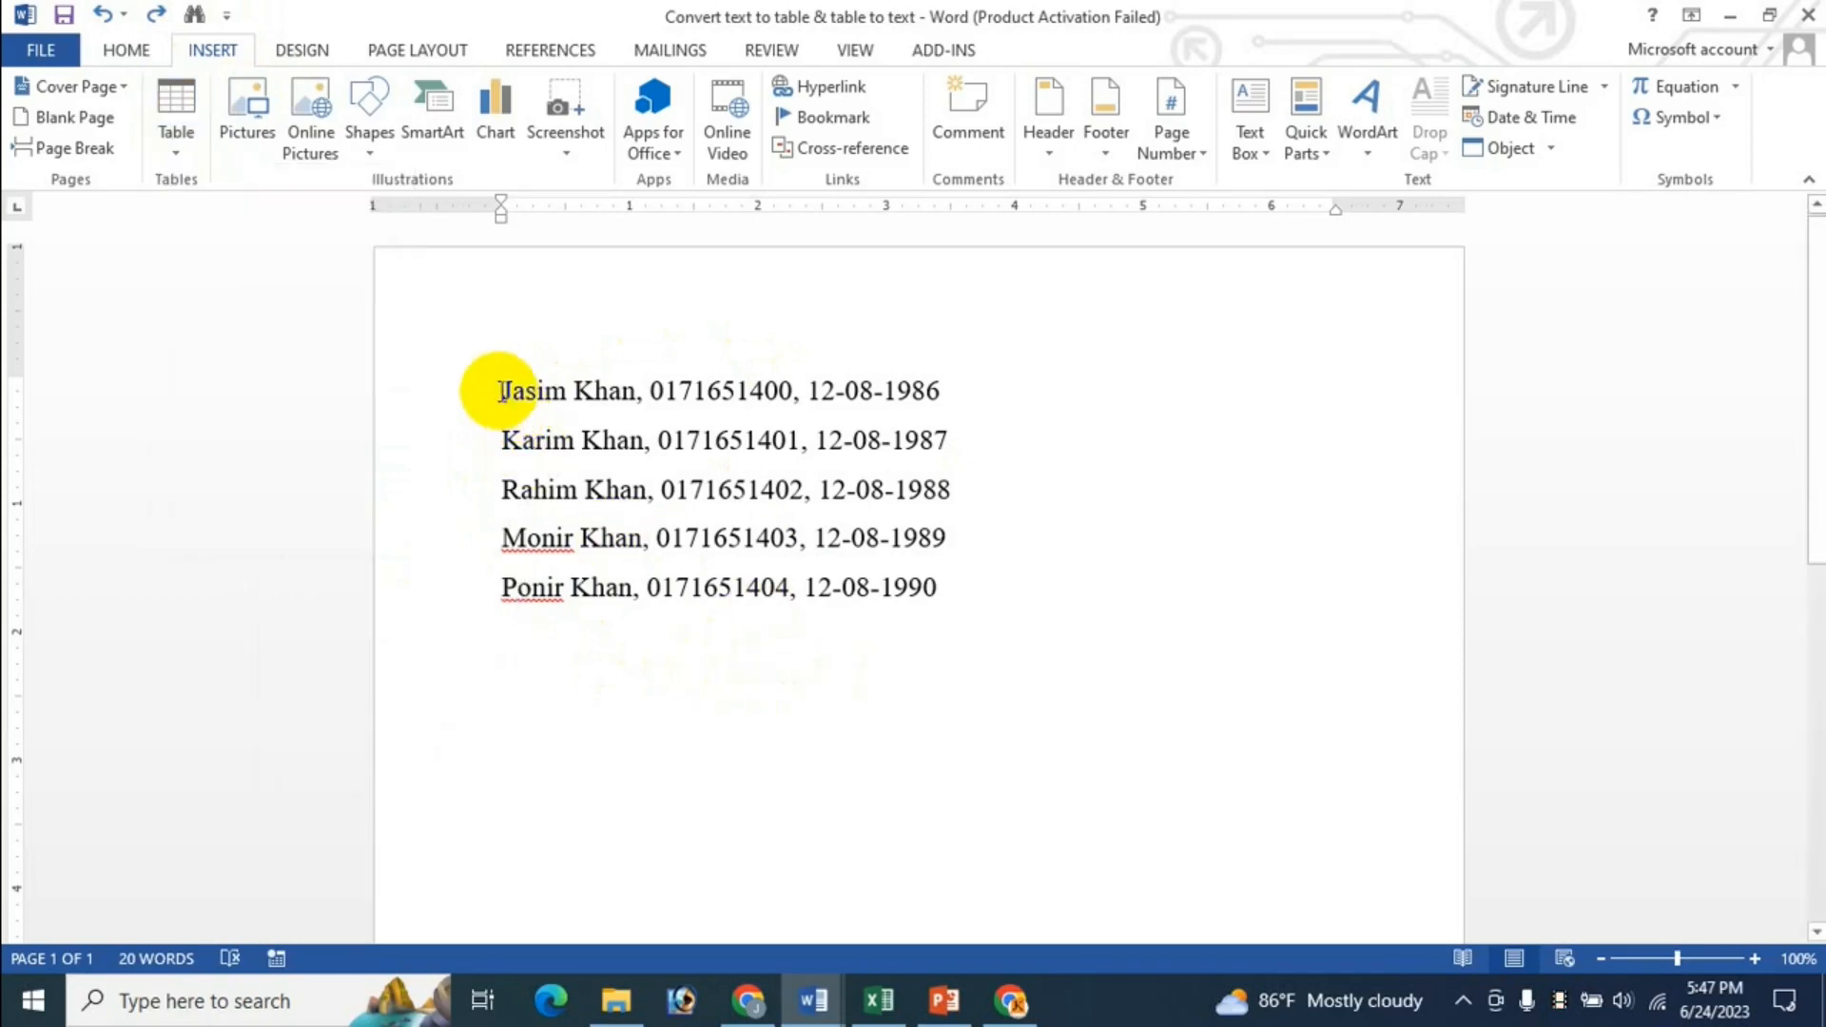
pyautogui.moveTo(502, 391); pyautogui.dragTo(942, 589)
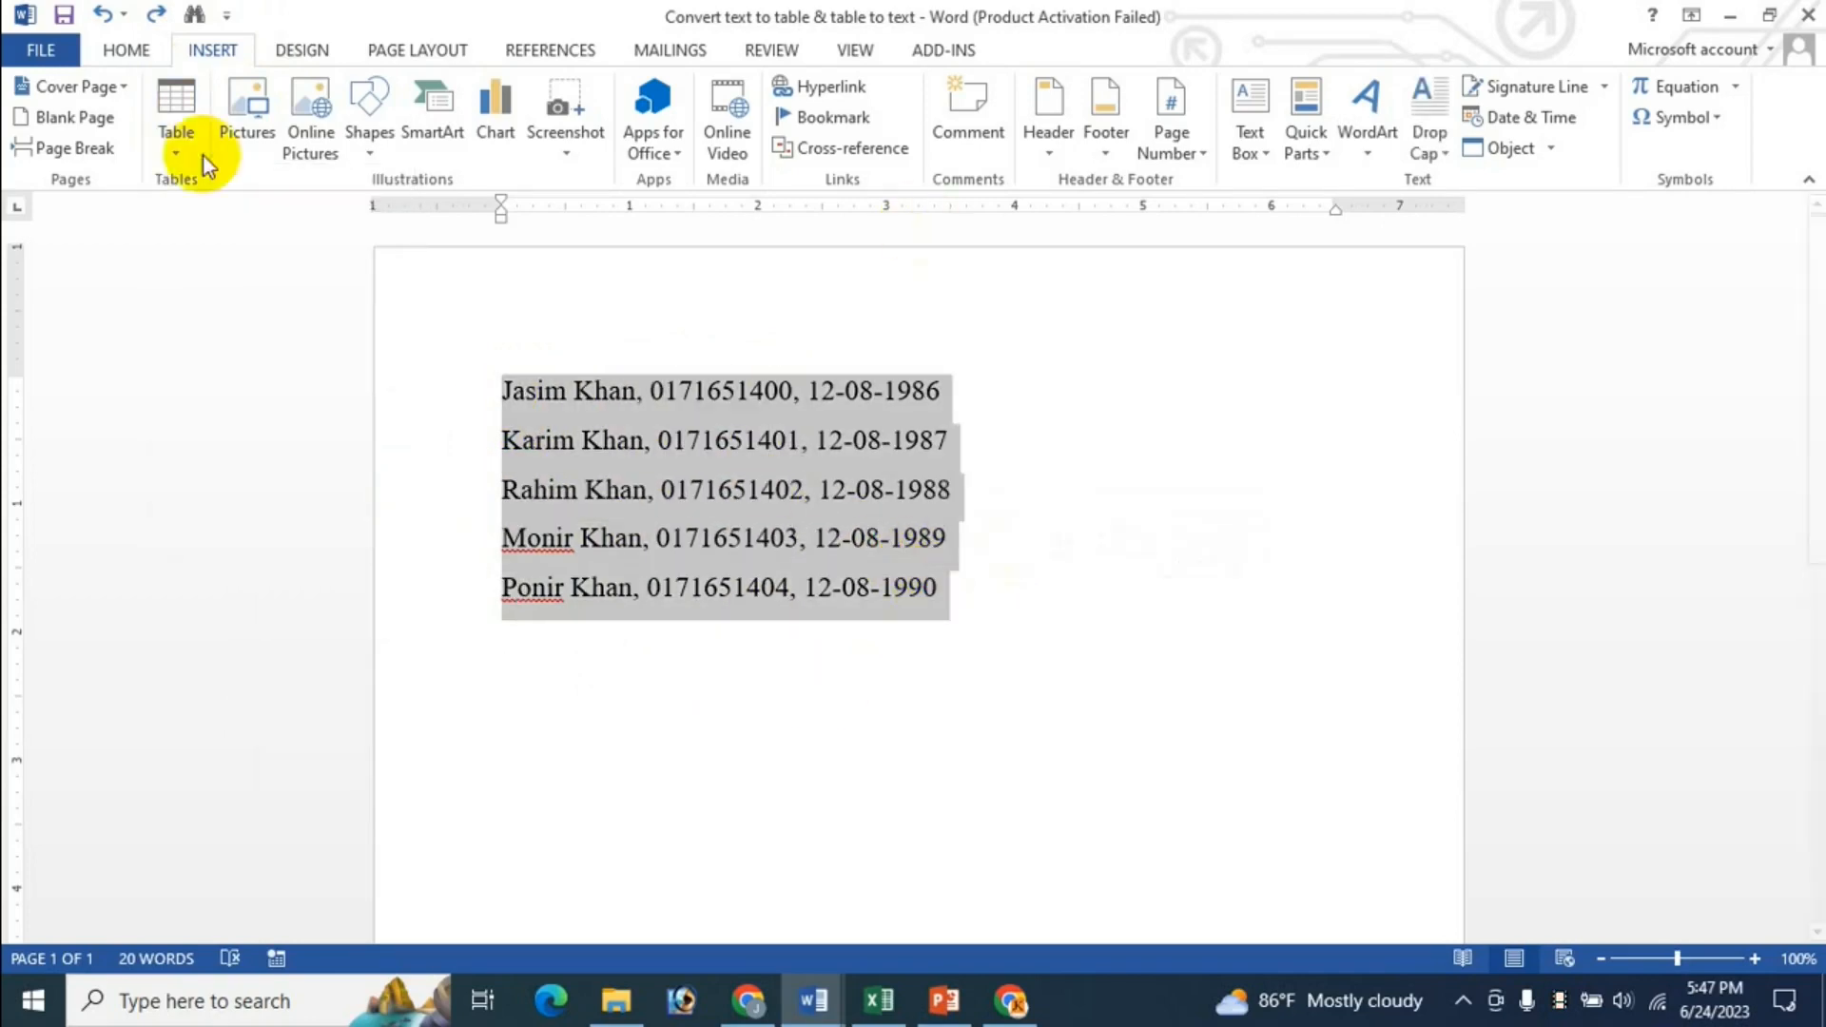
pyautogui.click(179, 152)
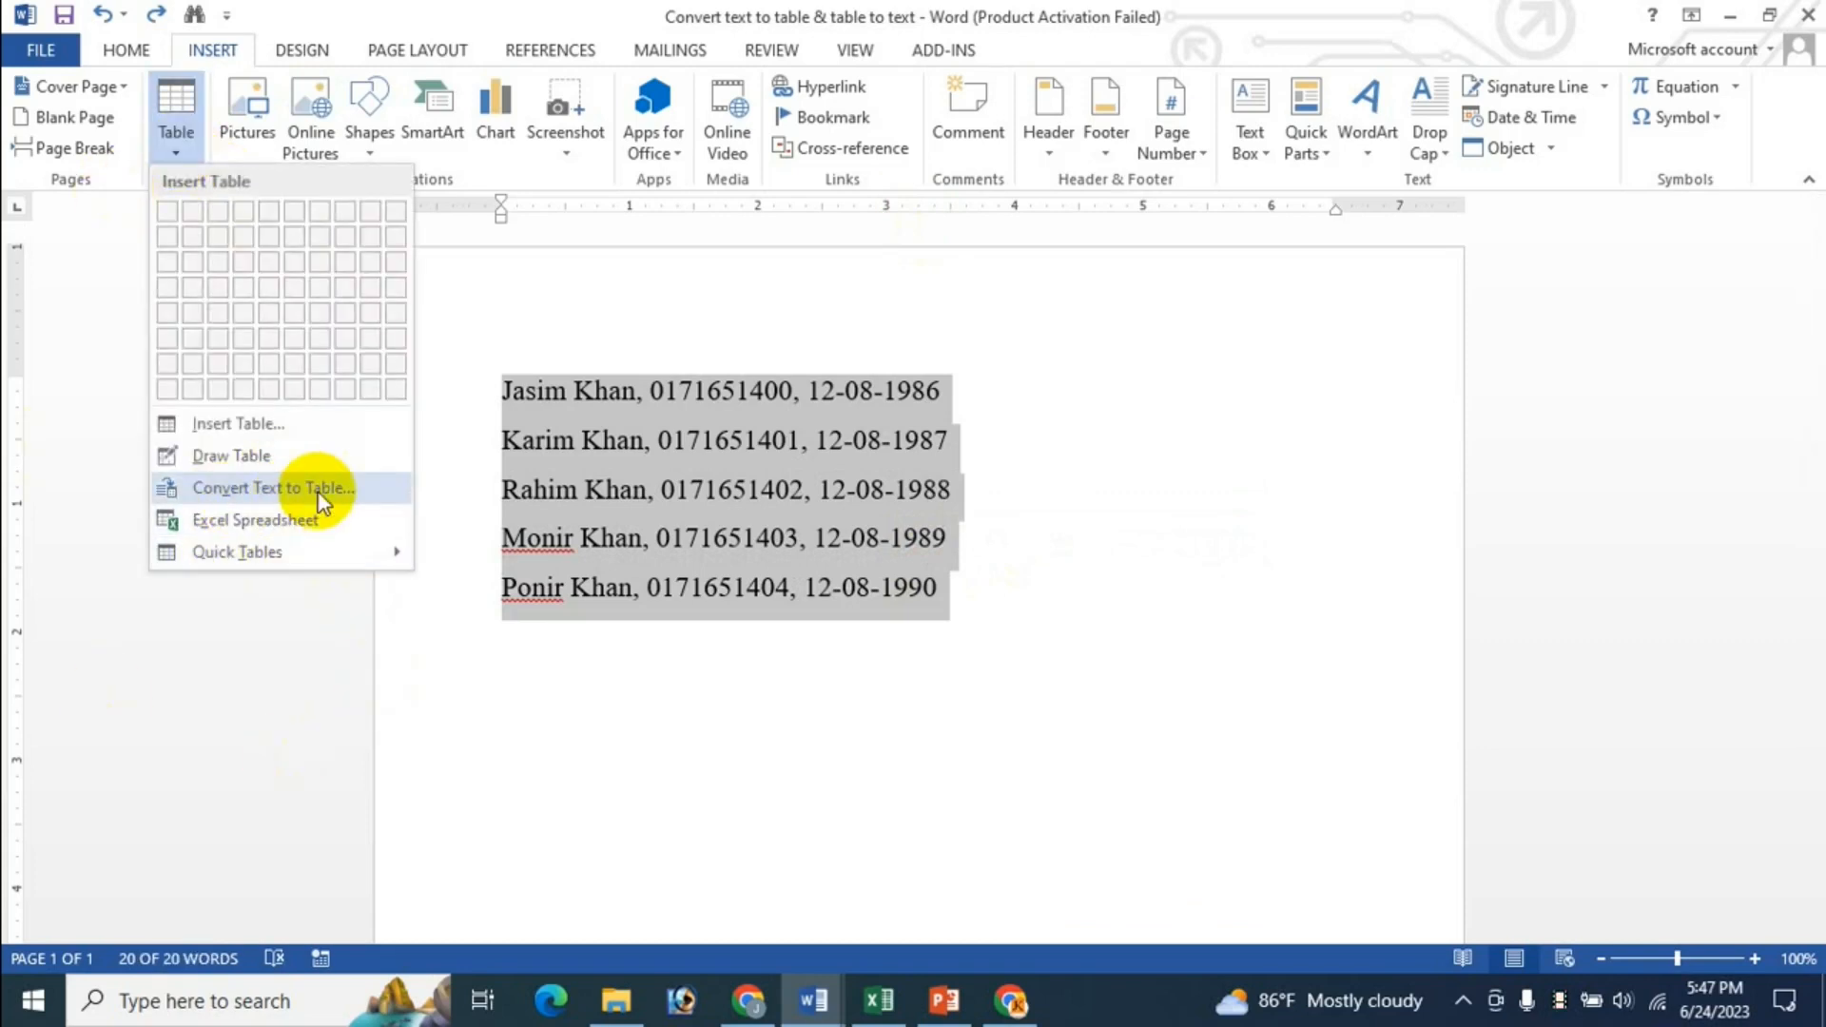
pyautogui.click(293, 489)
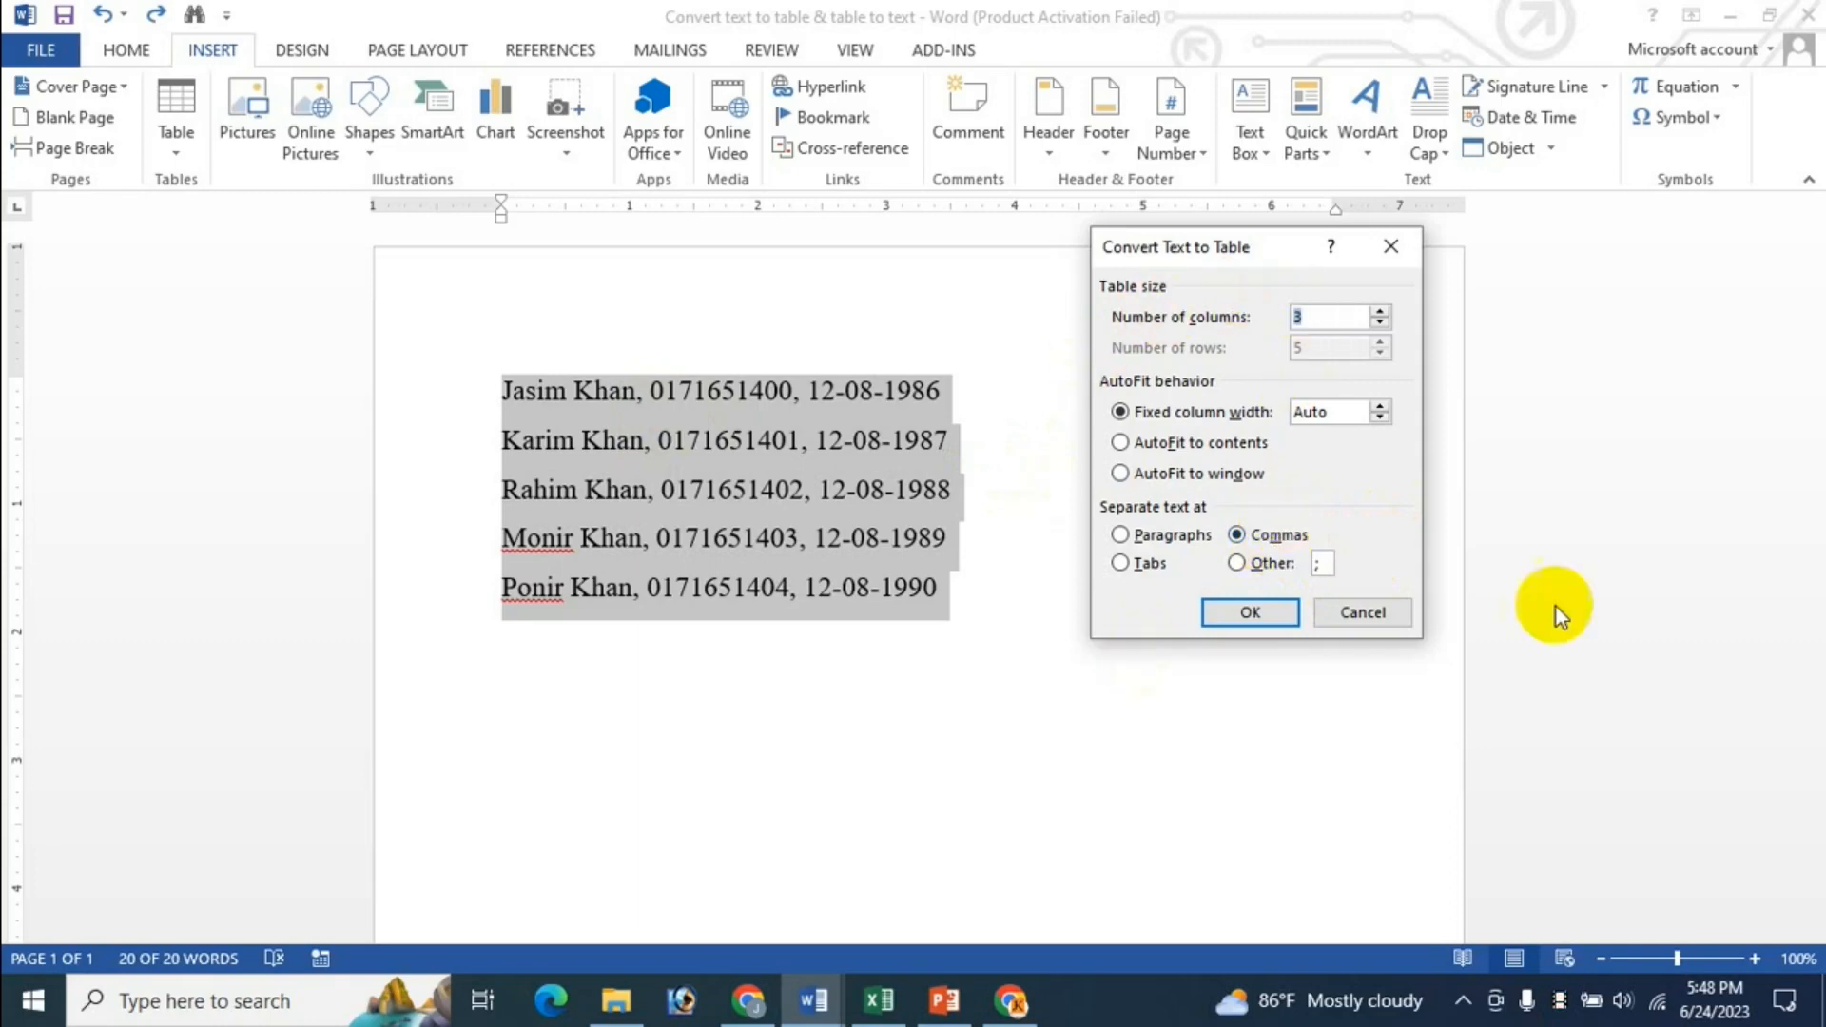
pyautogui.click(1233, 617)
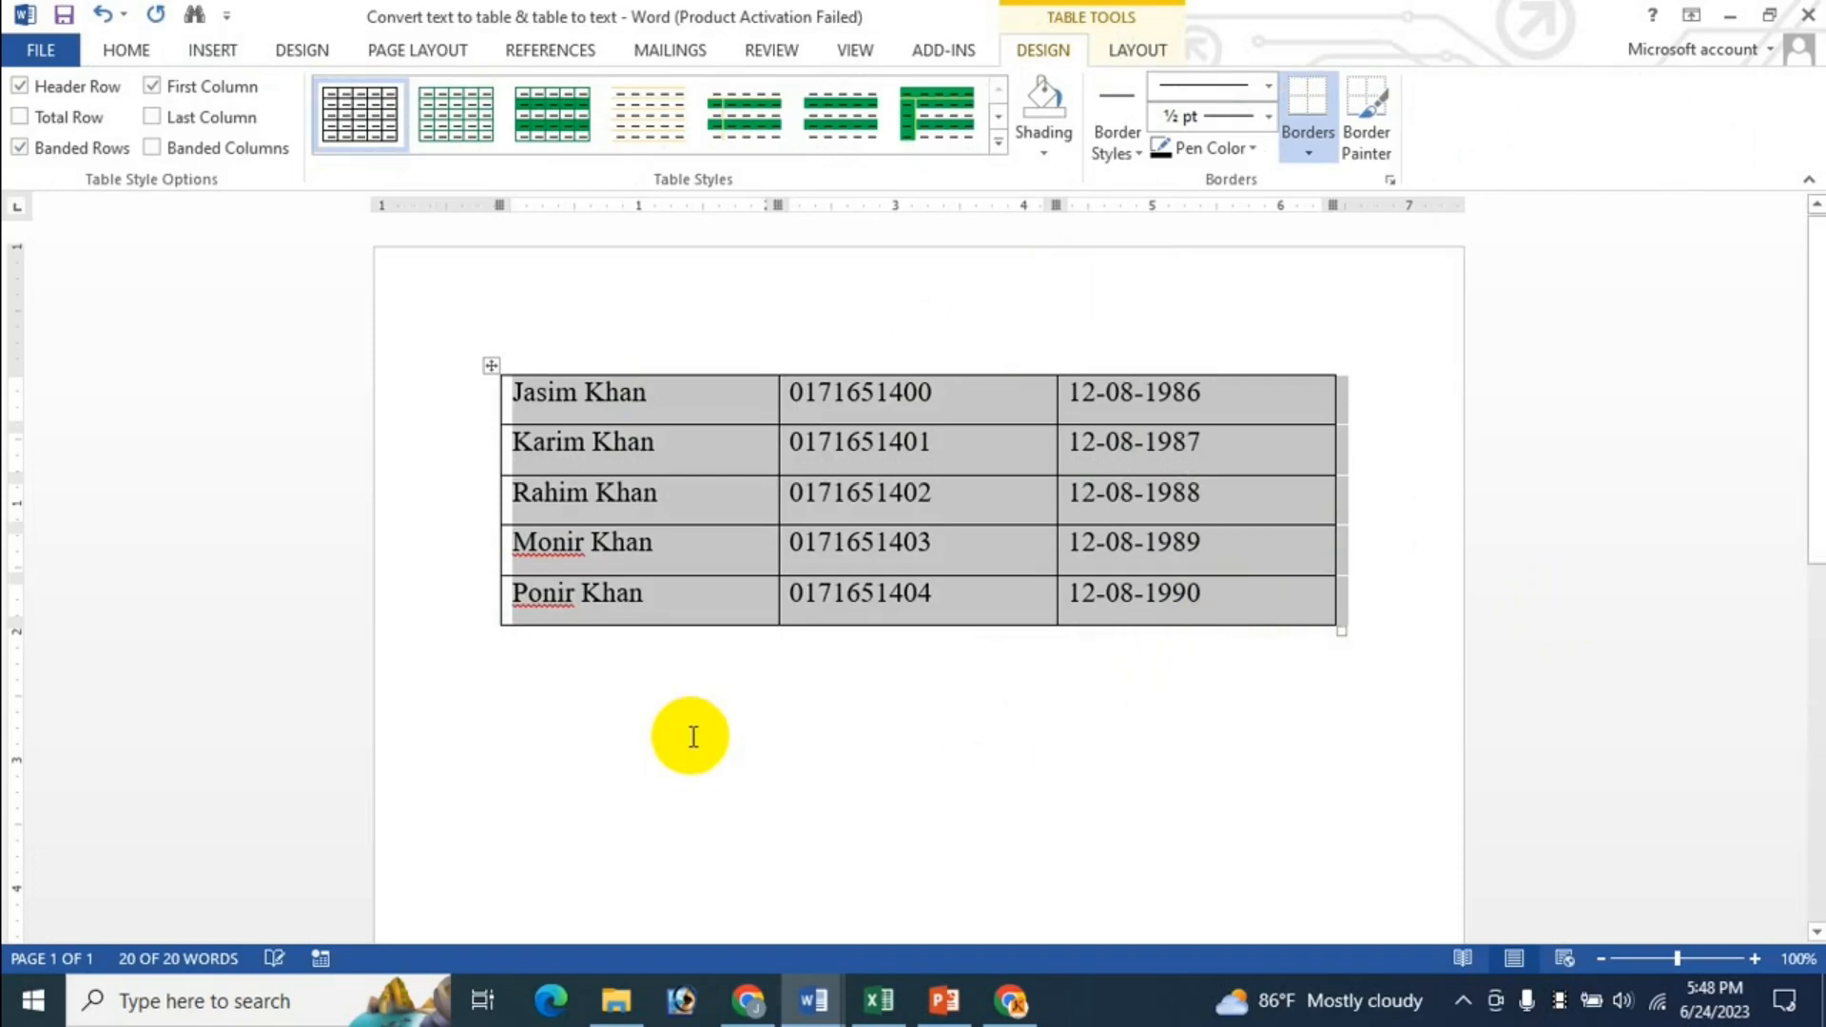
# - Convert the whole table back to plain text, separating the values with commas
pyautogui.click(675, 399)
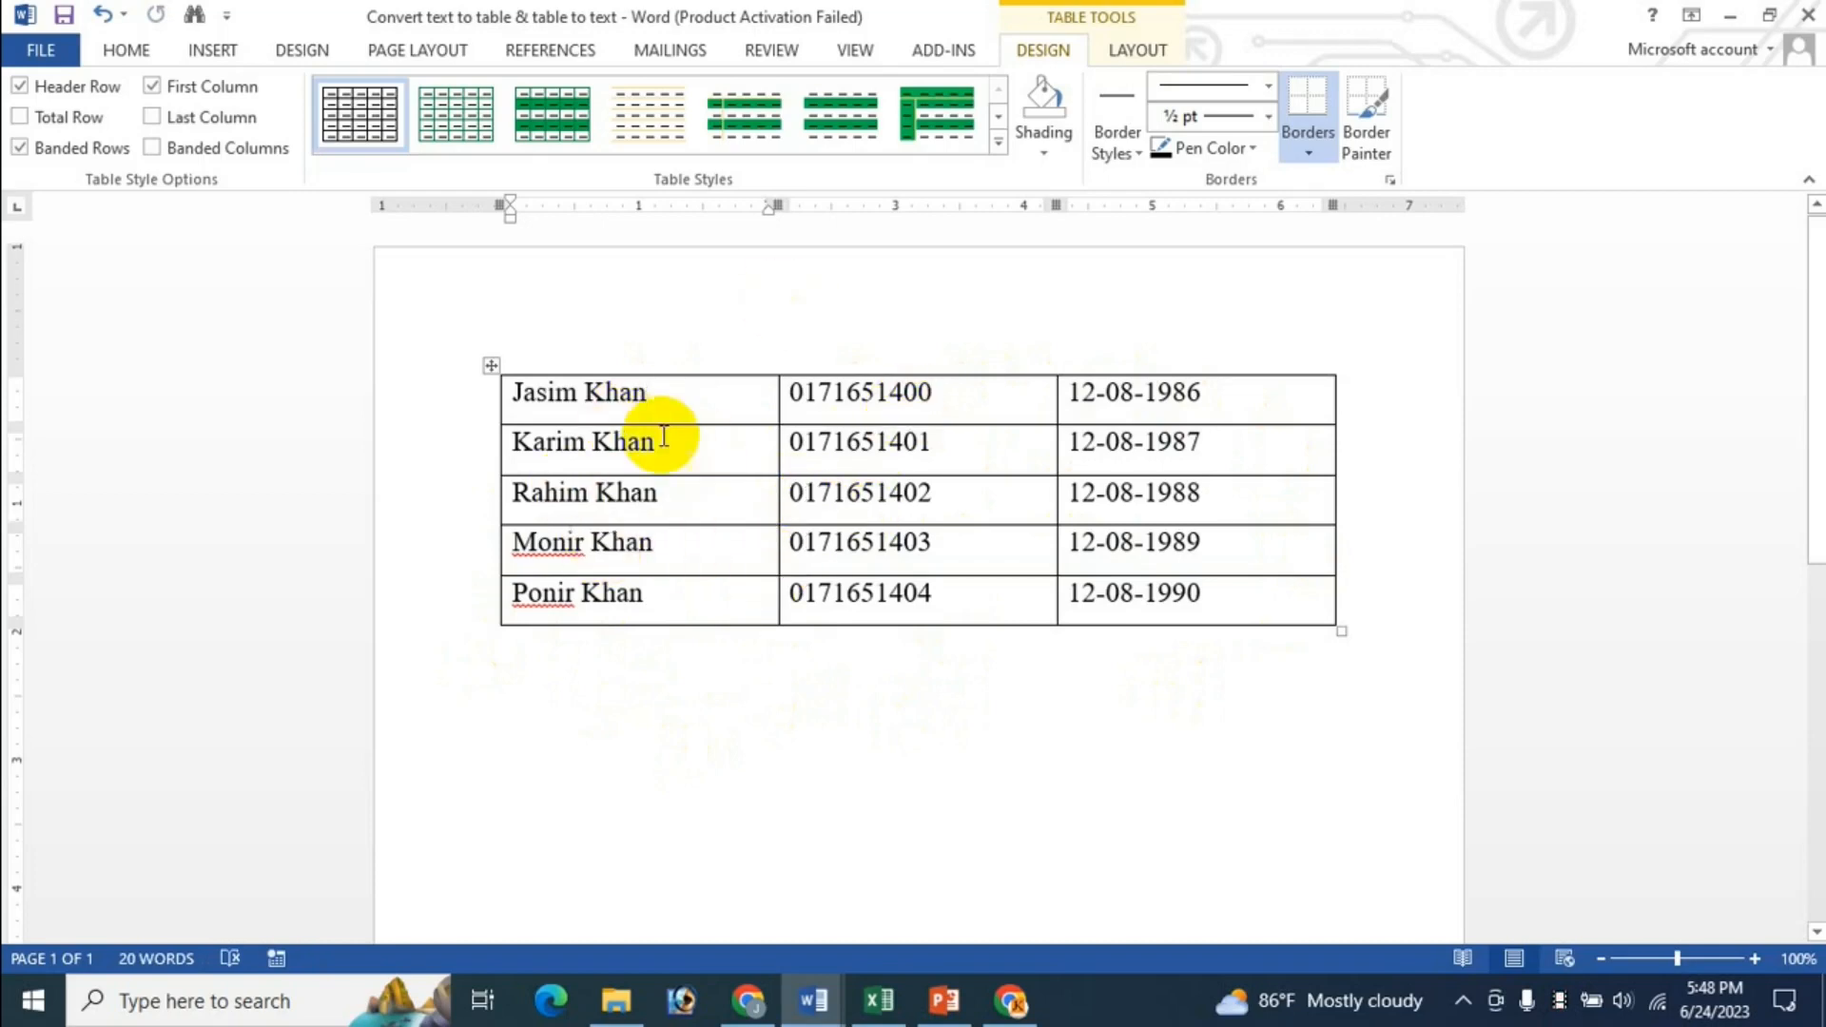
pyautogui.click(490, 366)
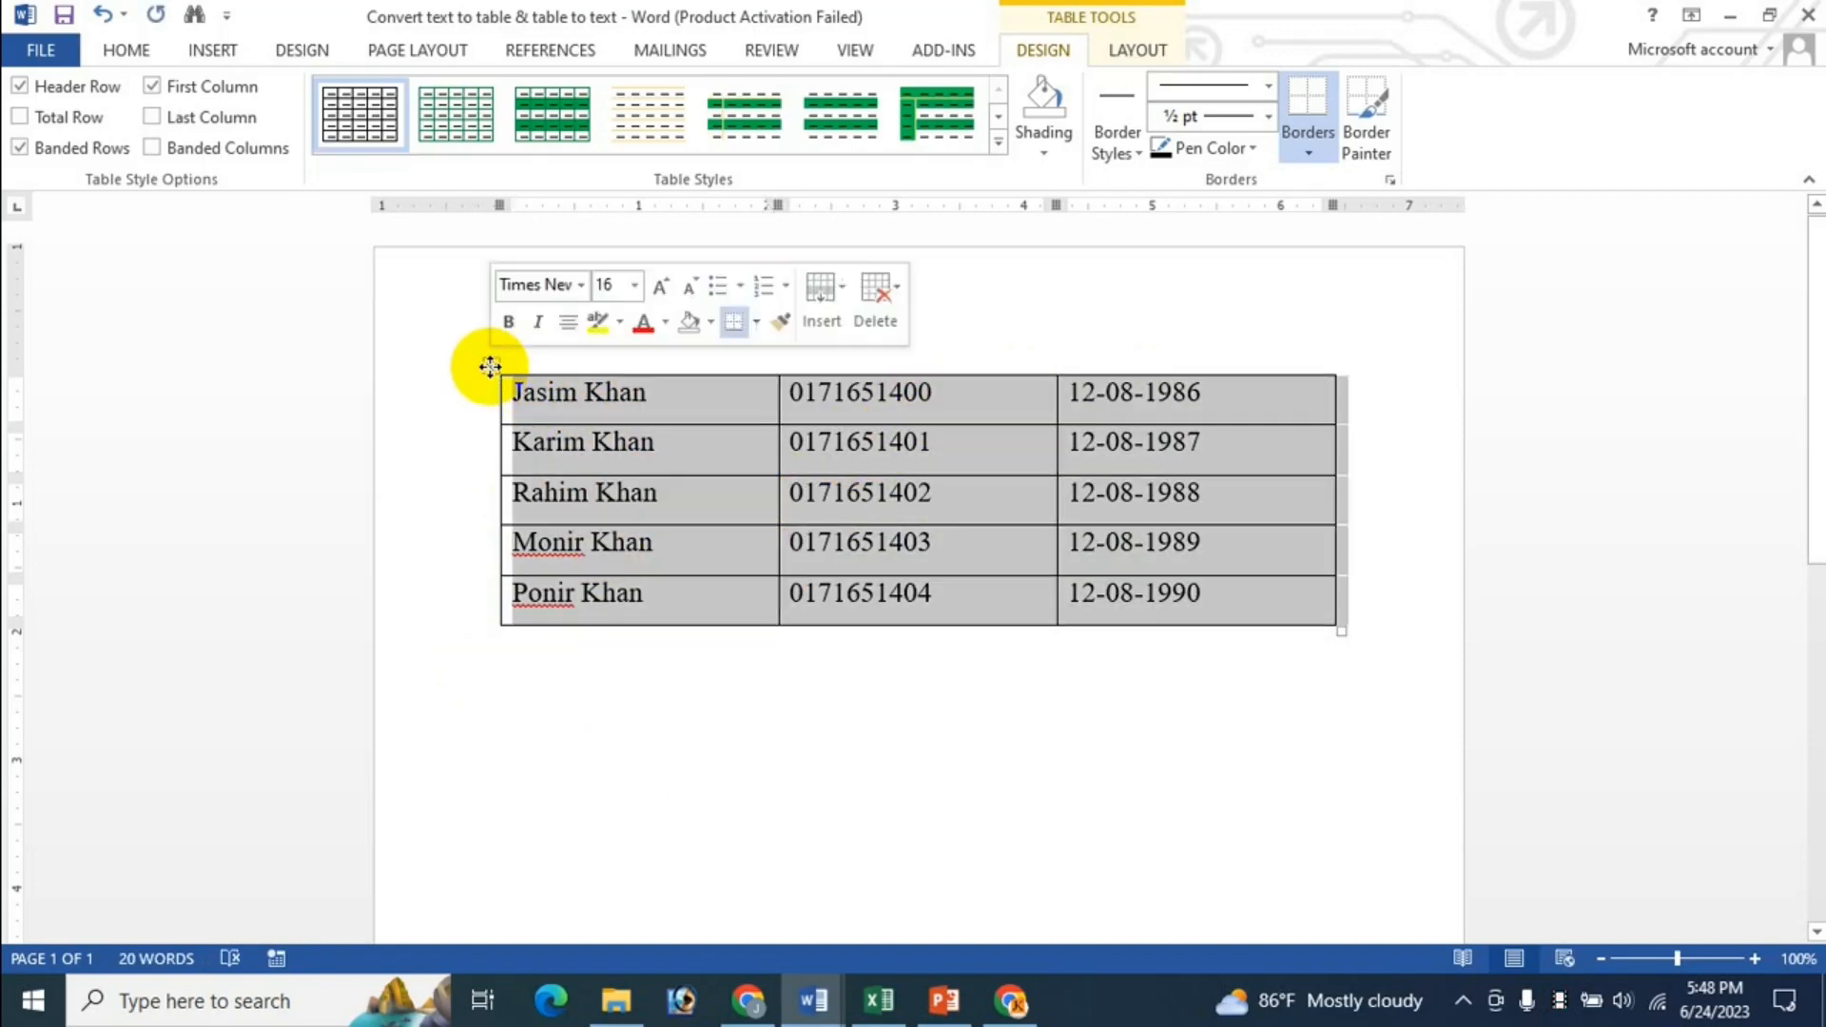
pyautogui.click(1139, 50)
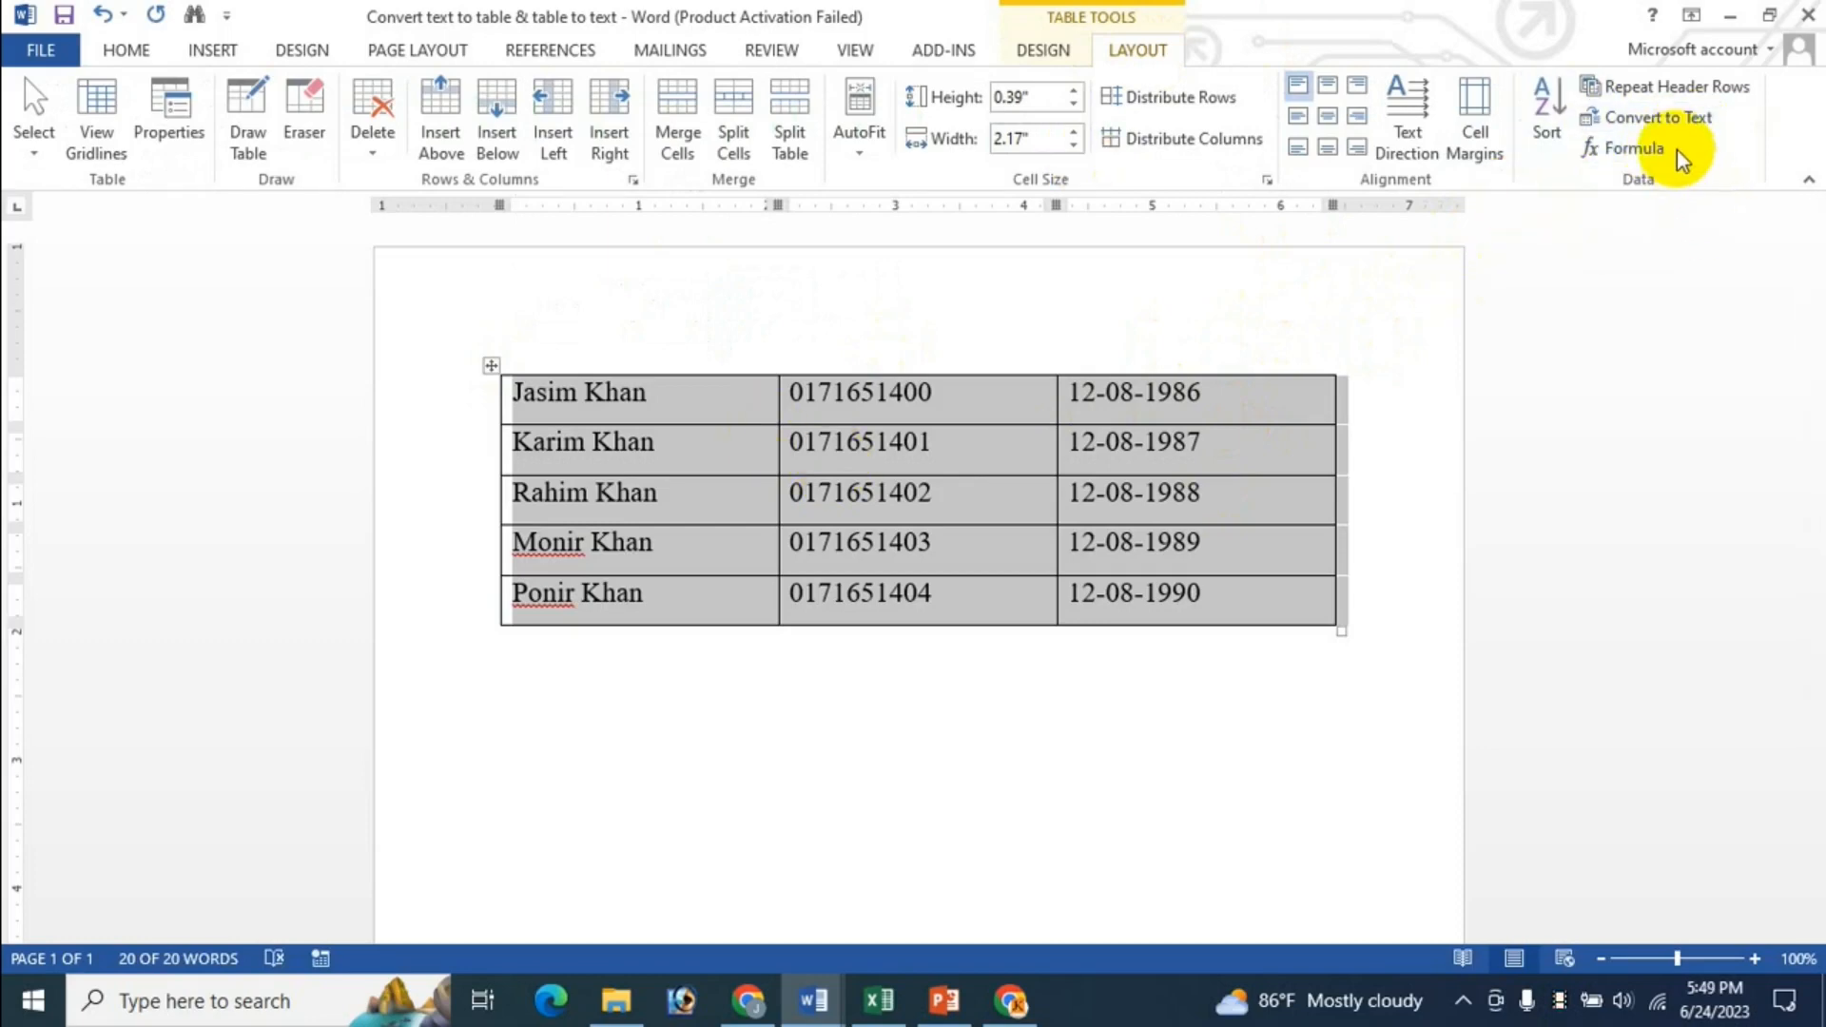
pyautogui.click(1673, 123)
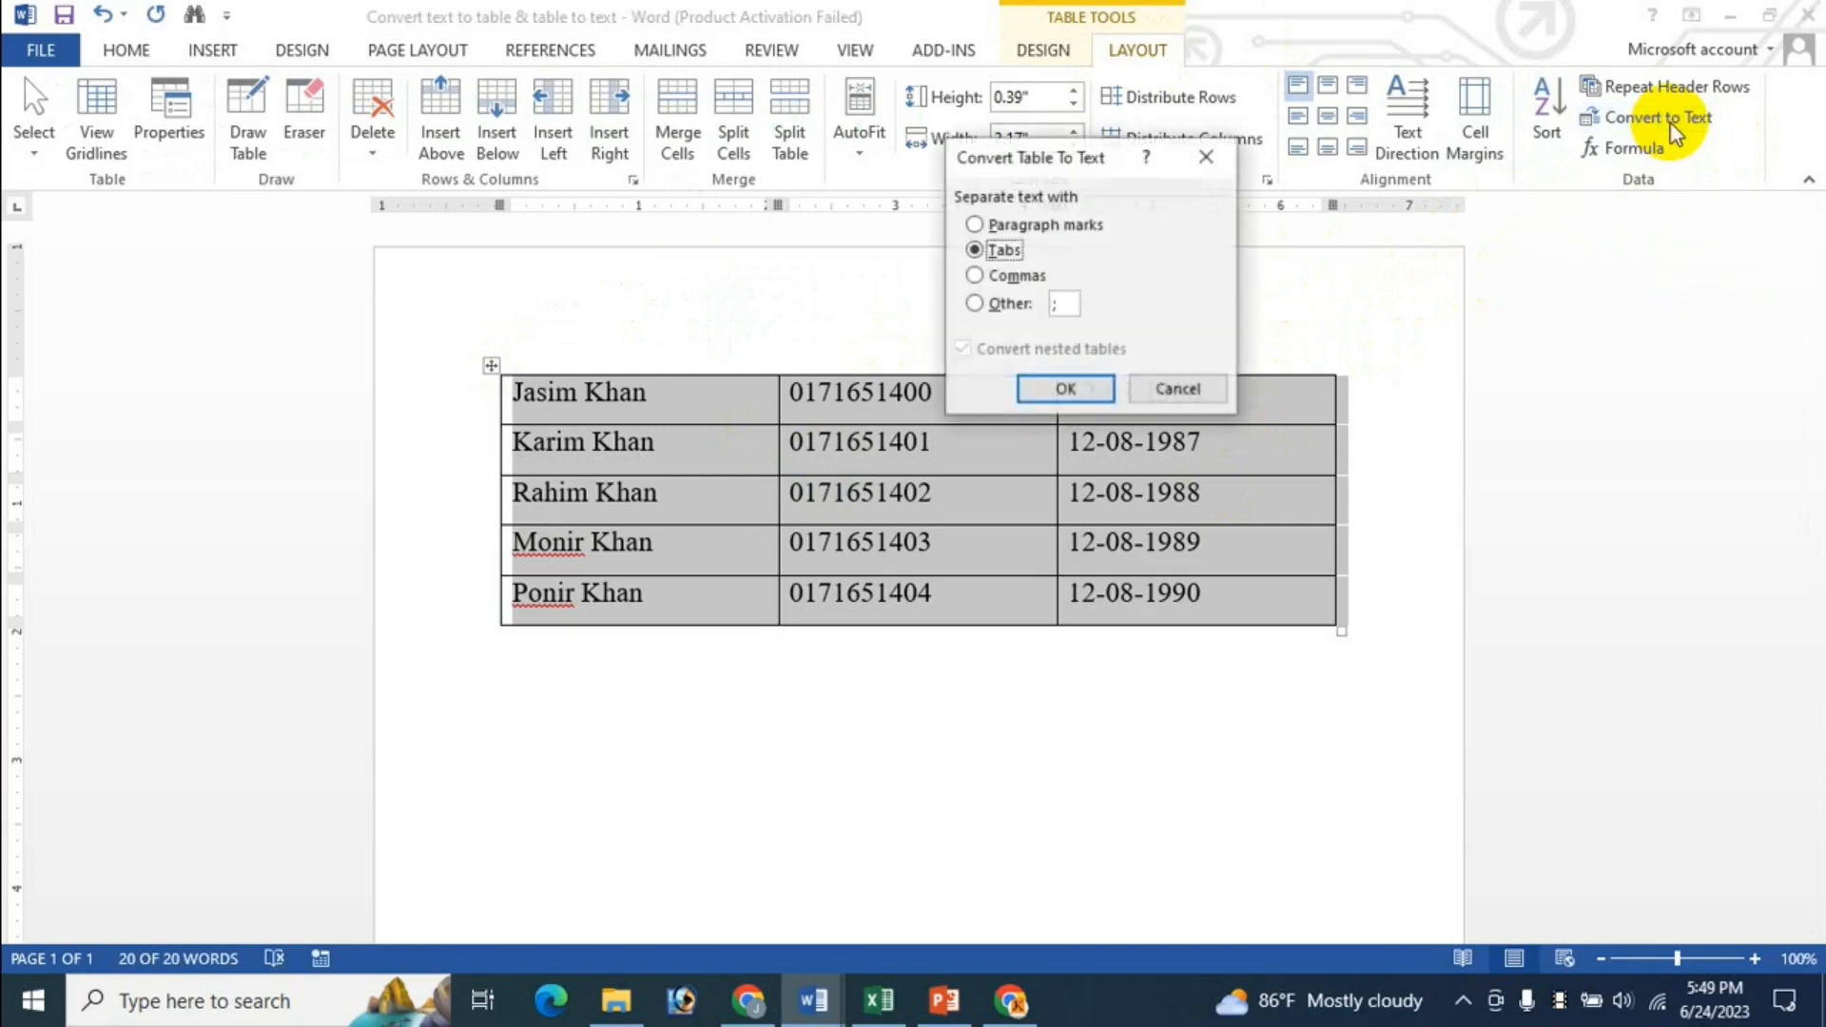
pyautogui.moveTo(1055, 167); pyautogui.dragTo(1418, 66)
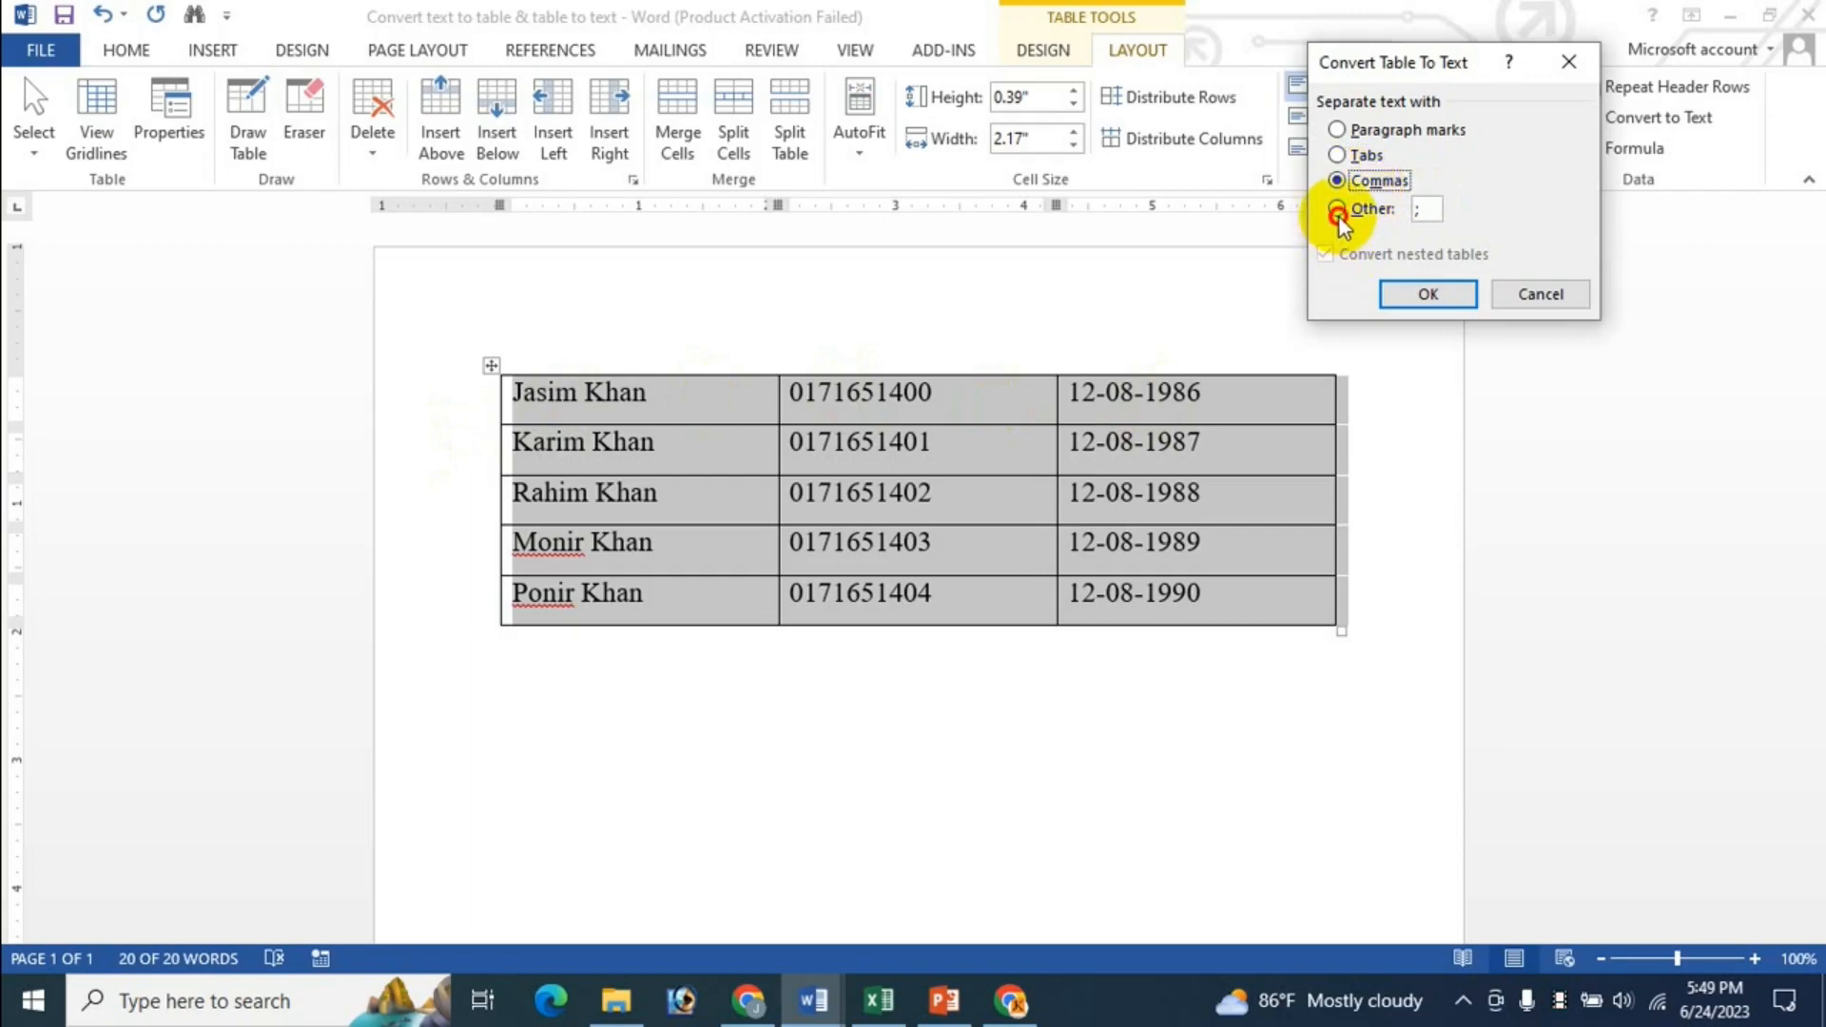
pyautogui.click(1337, 213)
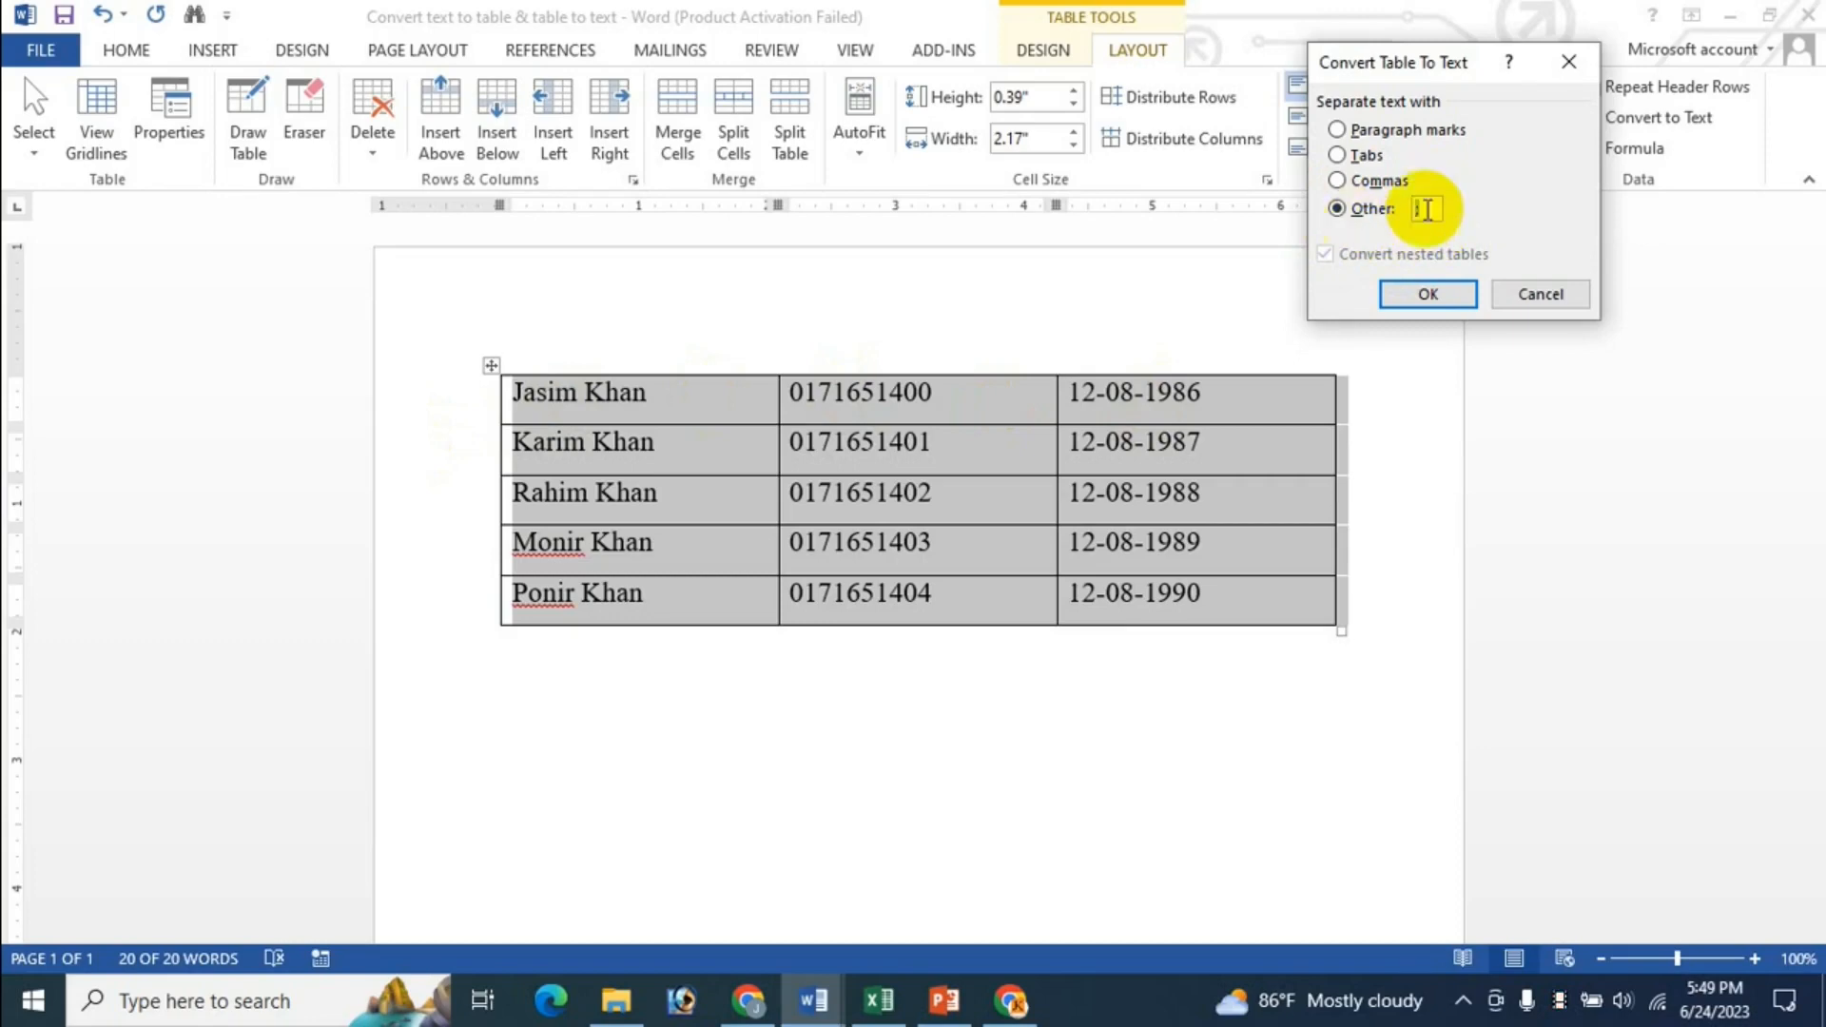
pyautogui.click(1367, 158)
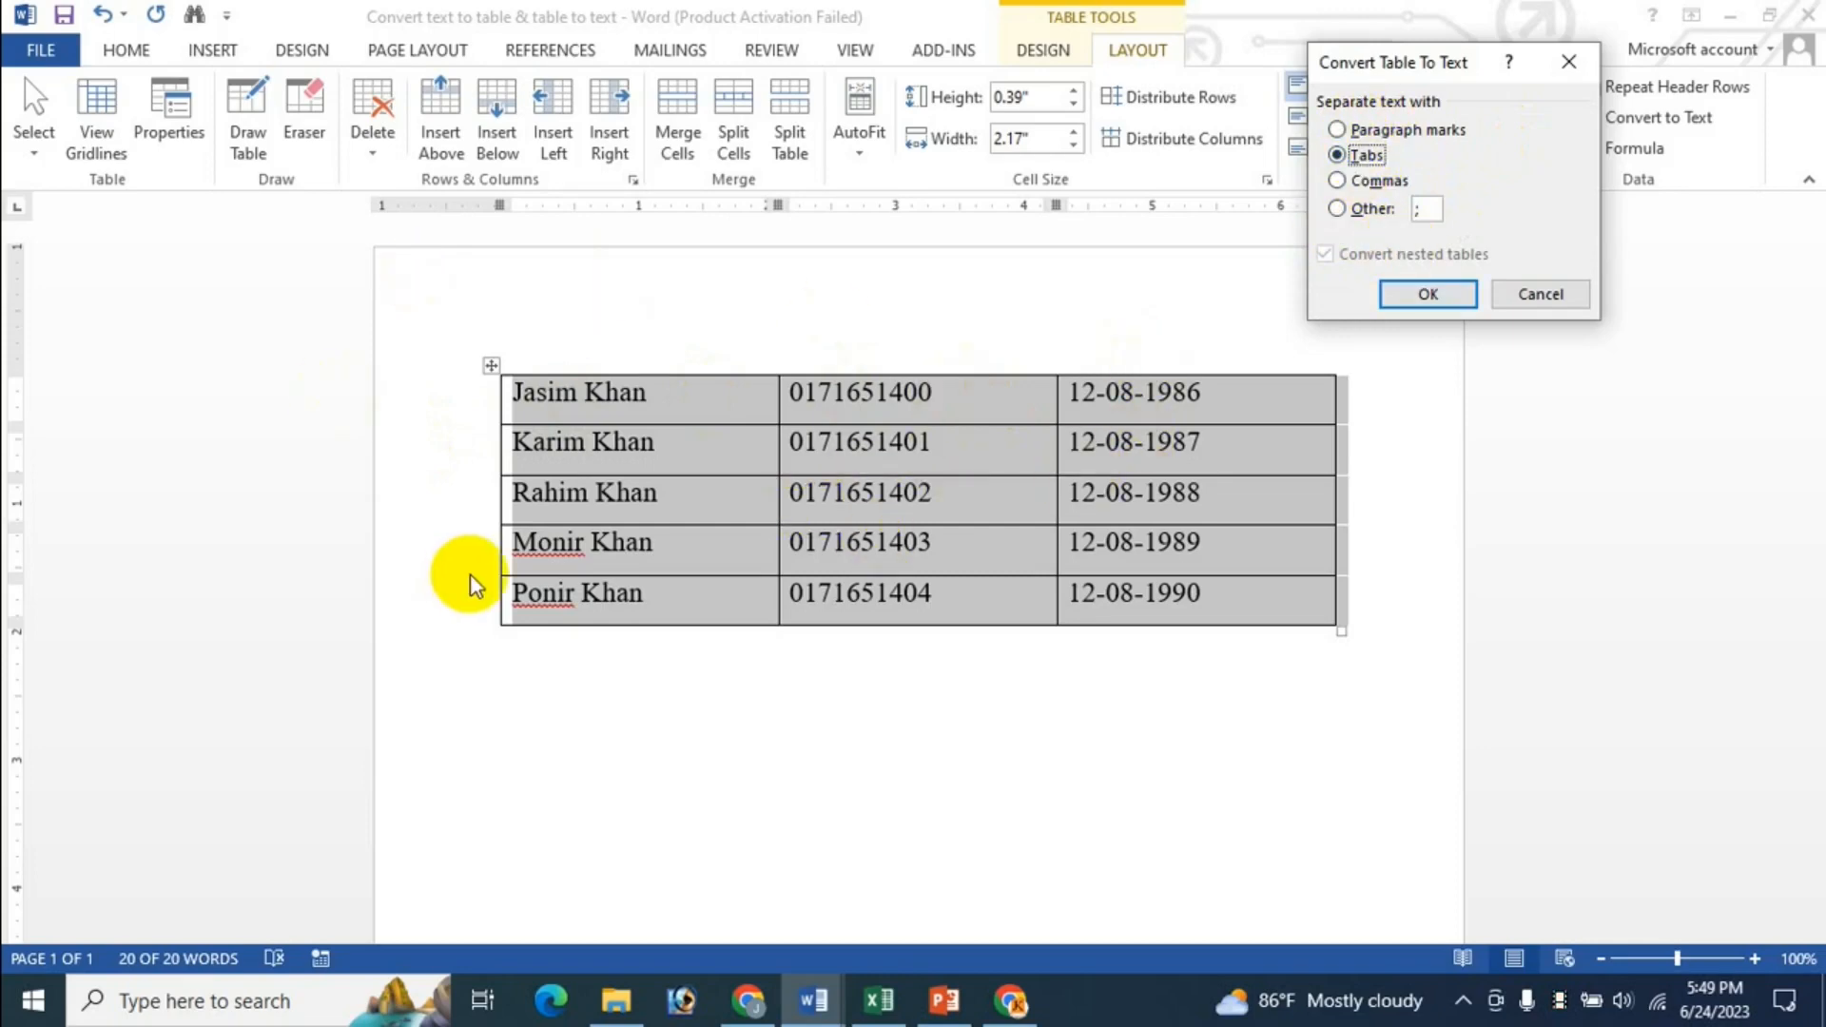
pyautogui.click(1370, 182)
pyautogui.click(1404, 297)
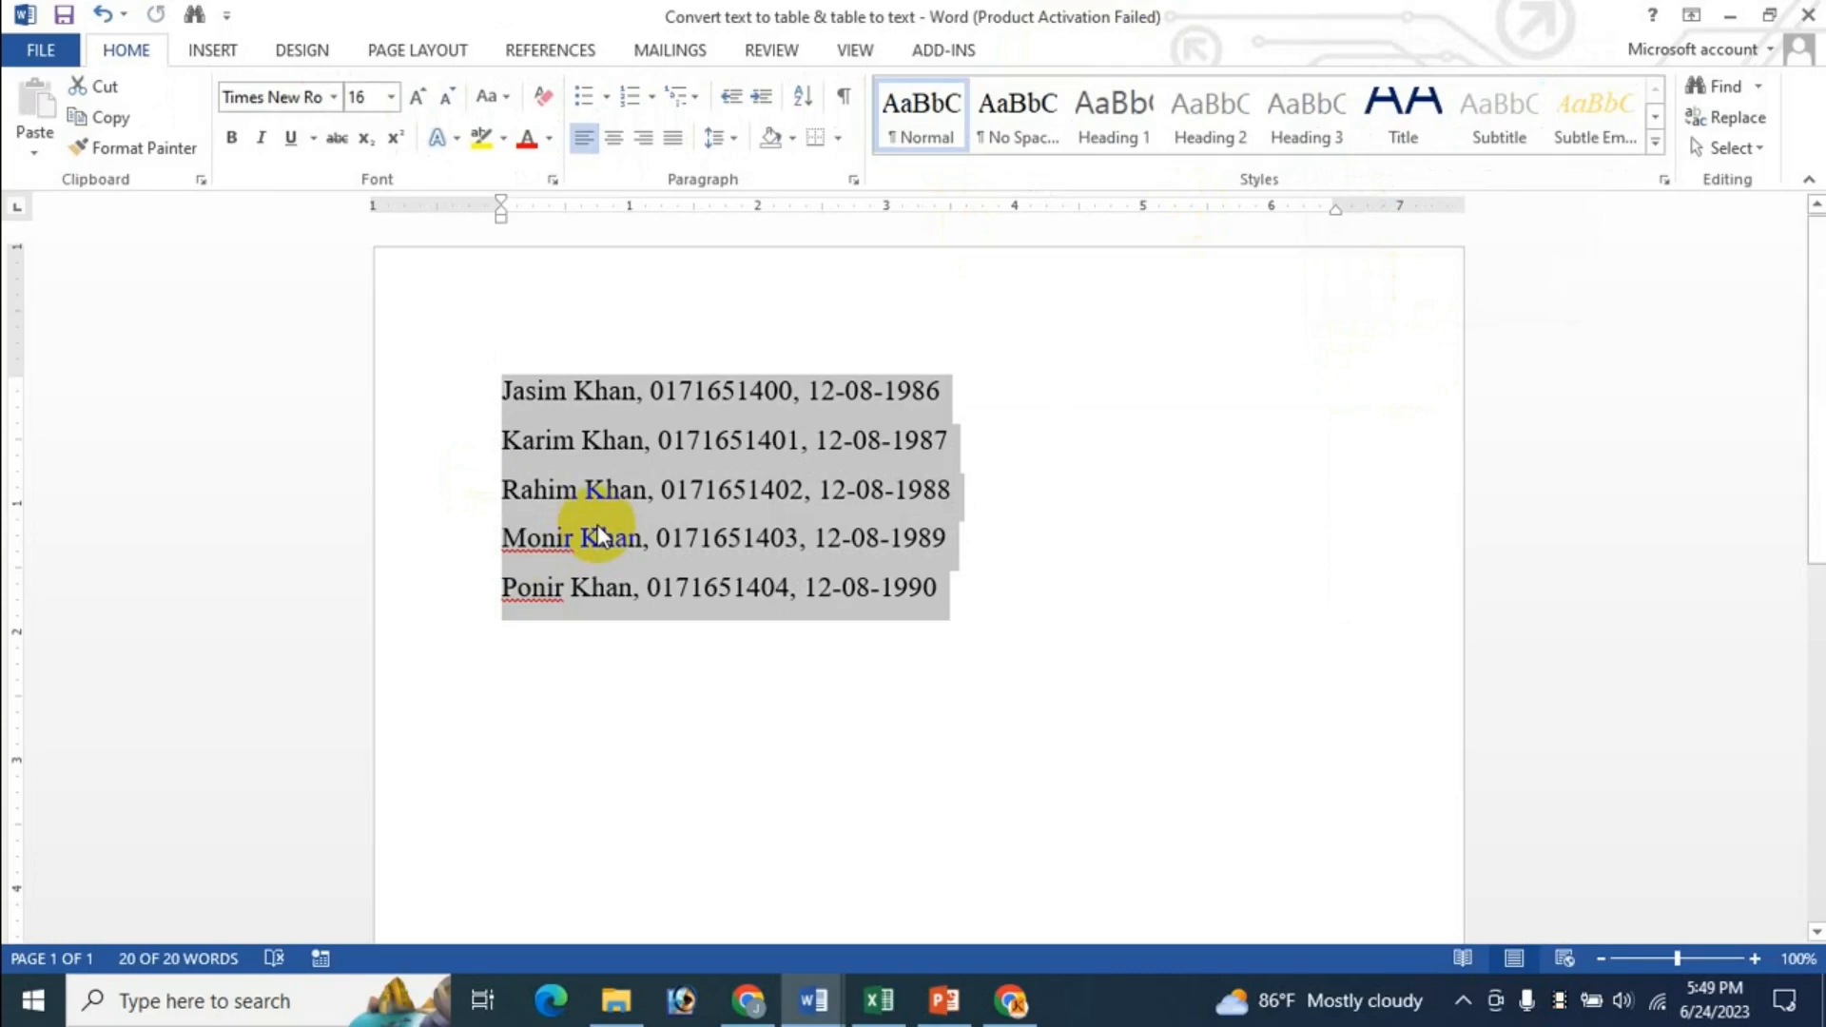
pyautogui.click(1085, 383)
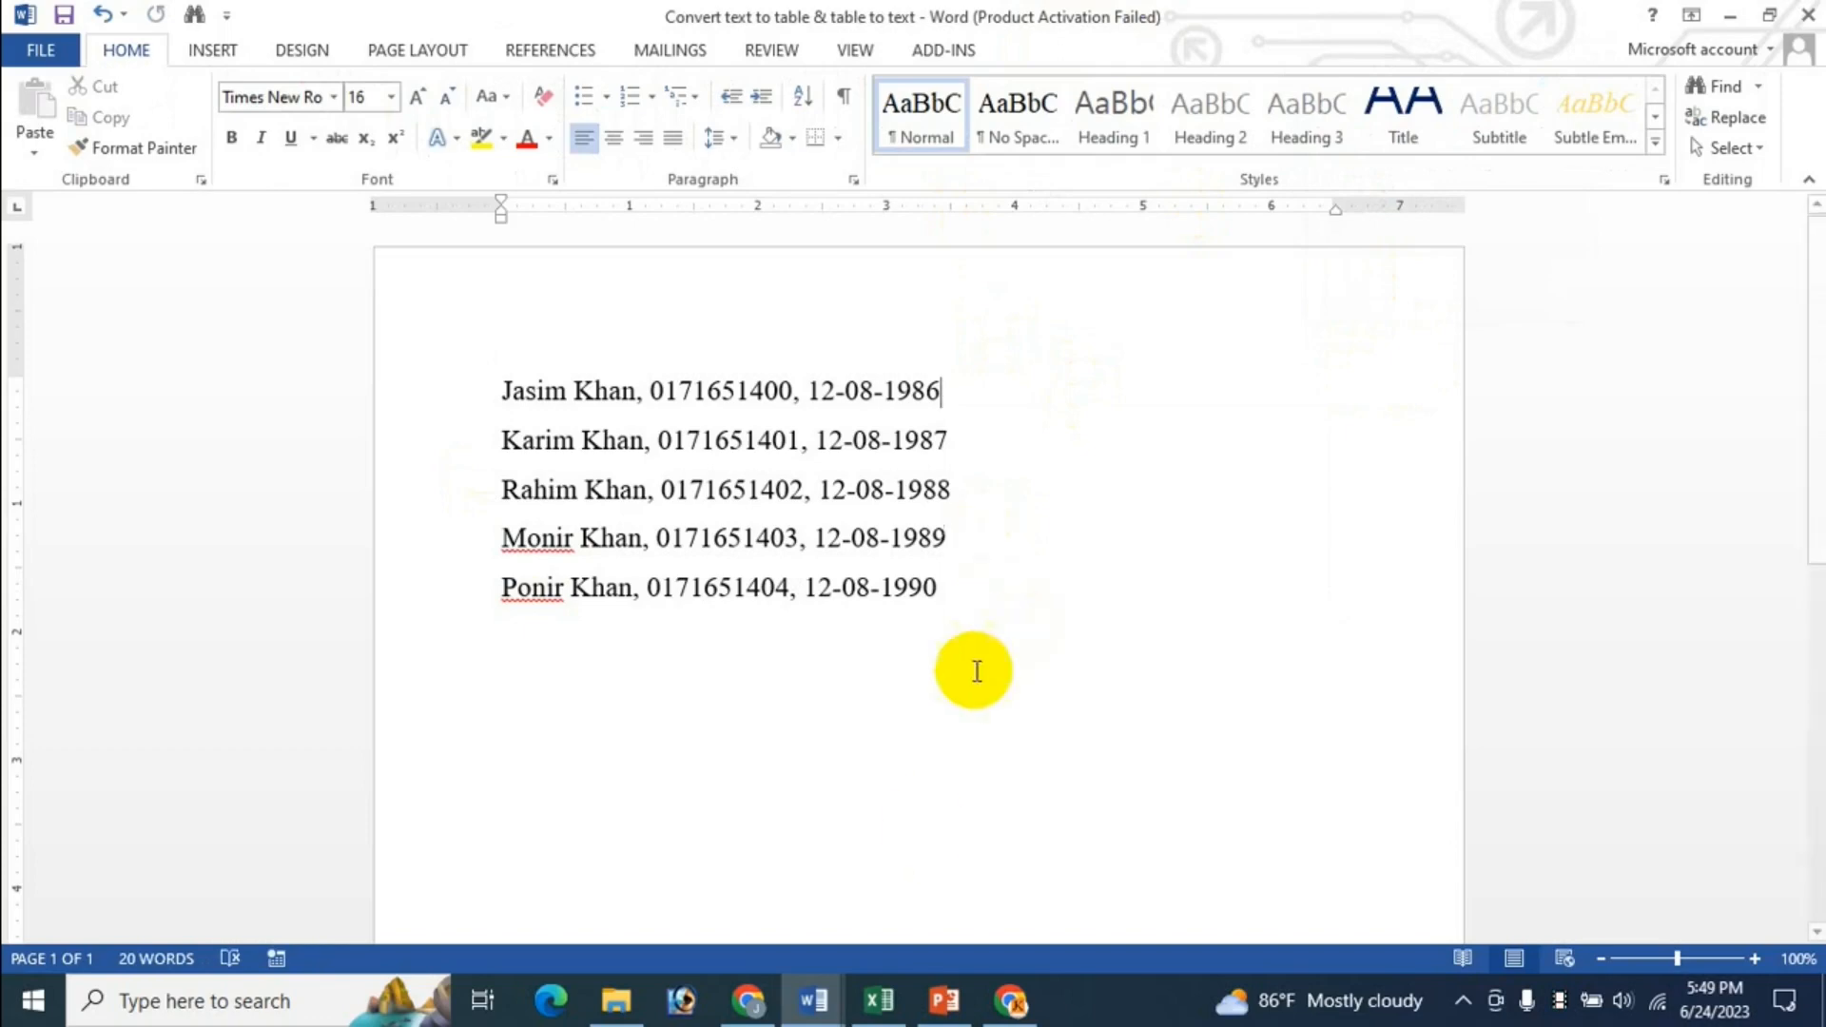
# - Return to the Word document after viewing the Excel workbook and delete all of the document's text
pyautogui.click(879, 999)
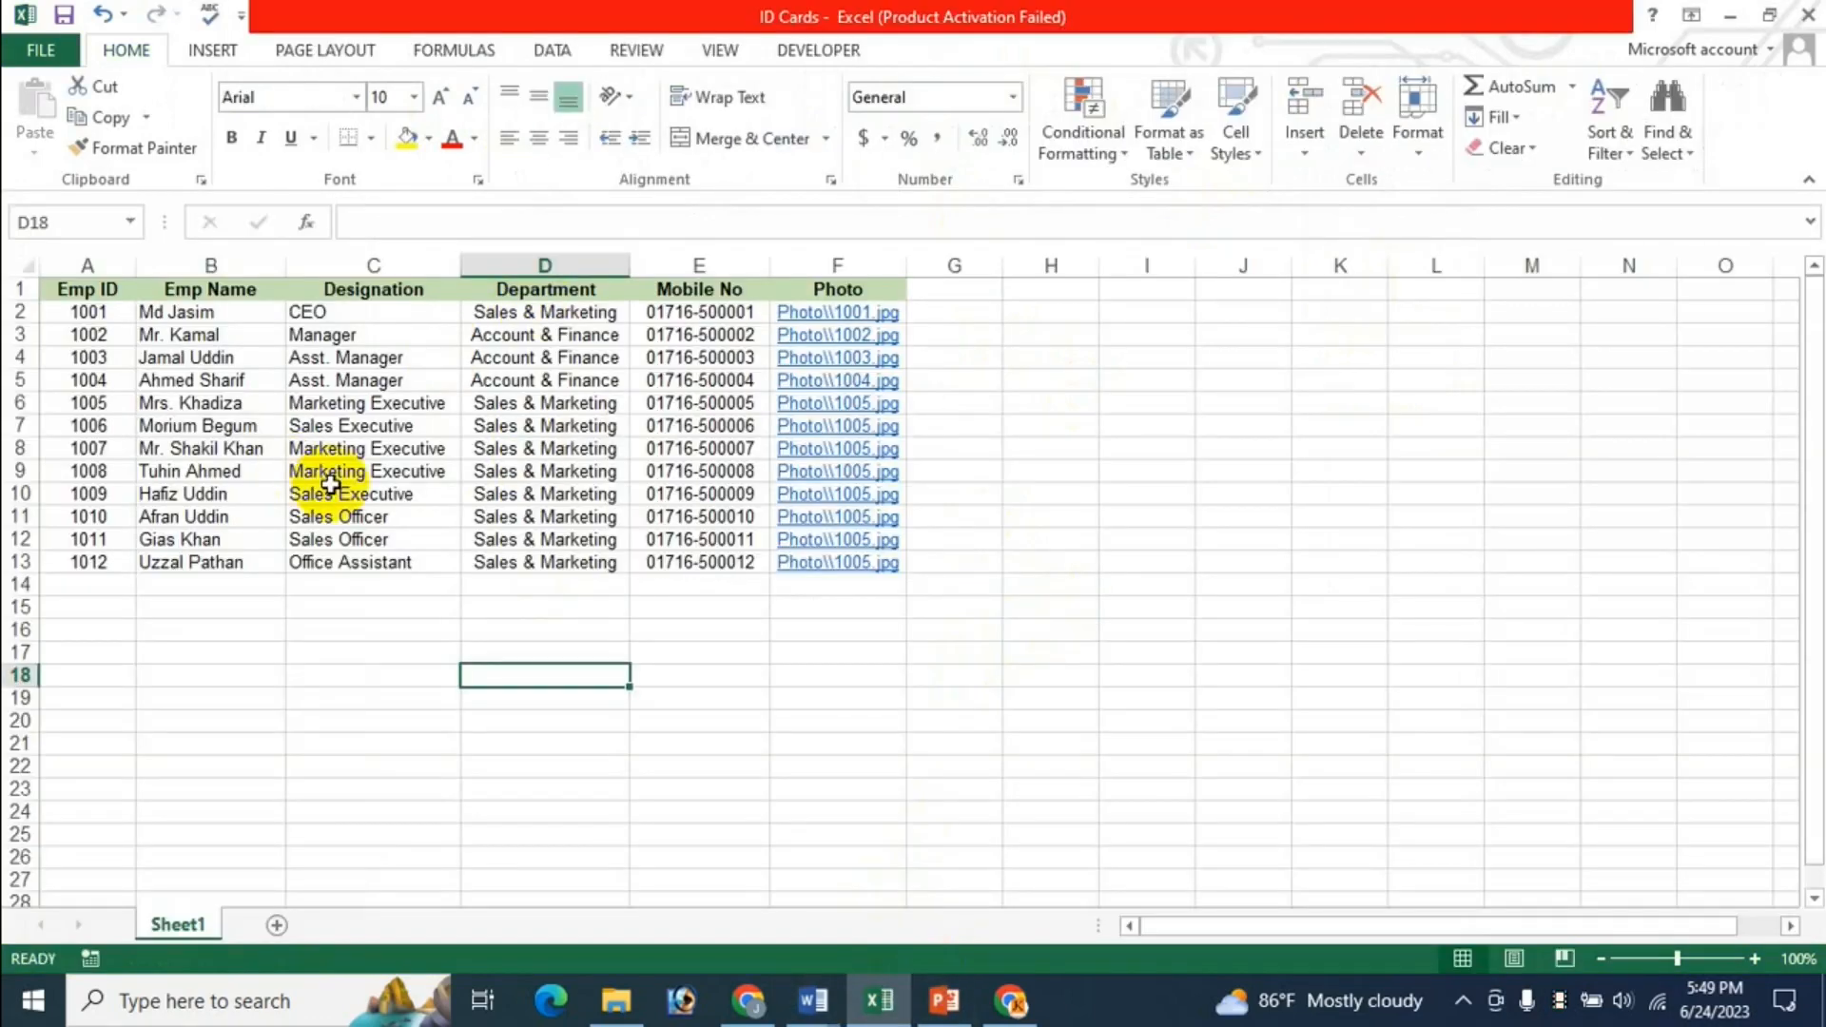
pyautogui.click(813, 999)
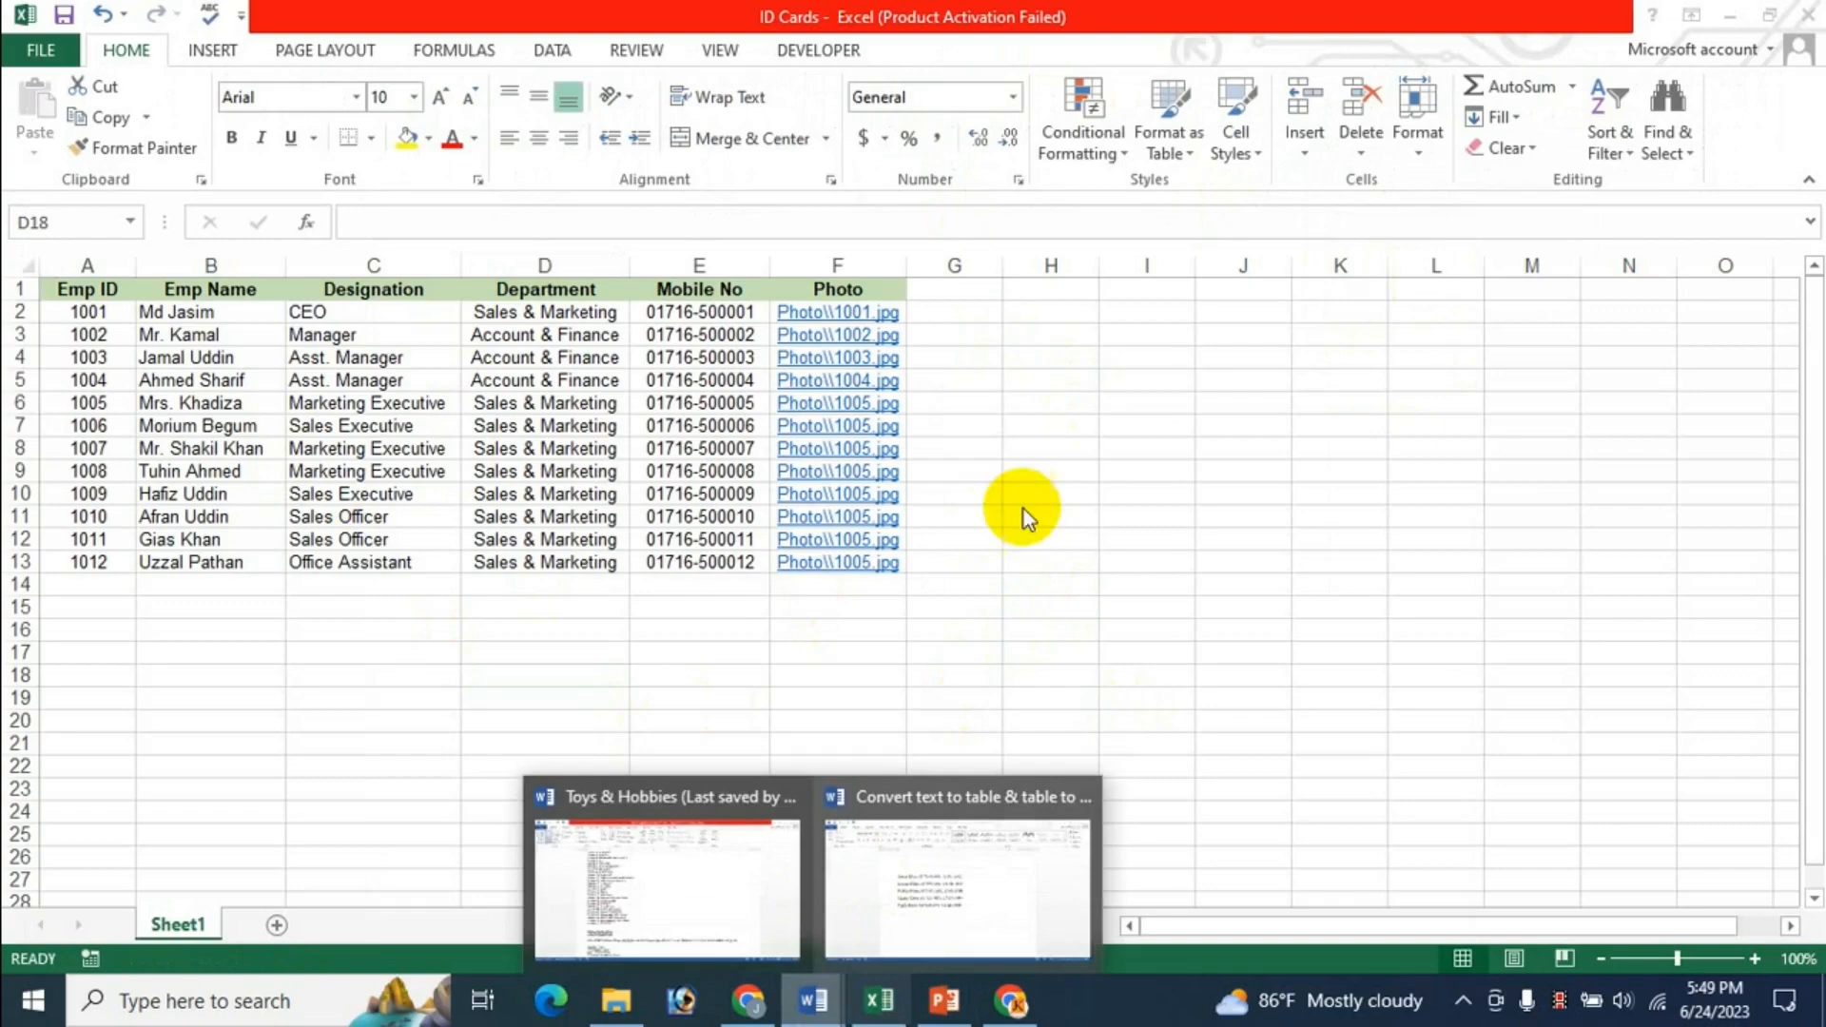
pyautogui.click(963, 866)
pyautogui.hotkey('ctrl', 'a')
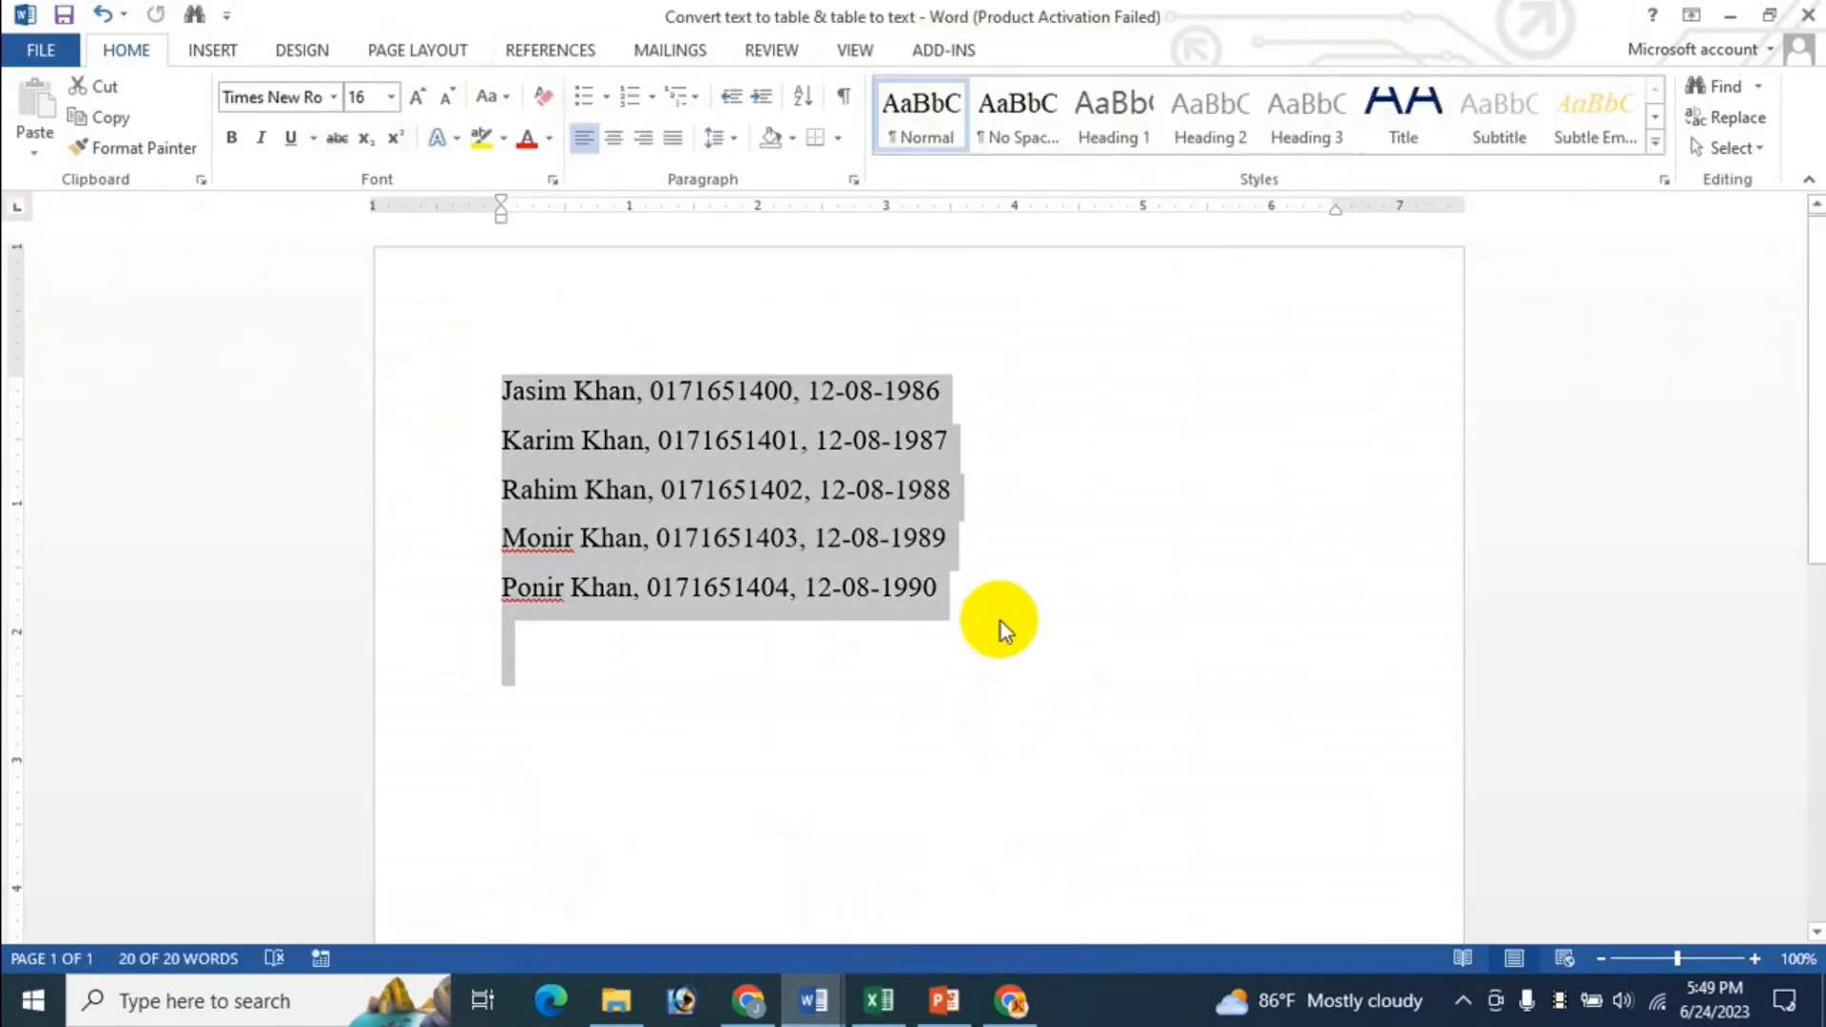
pyautogui.press('Delete')
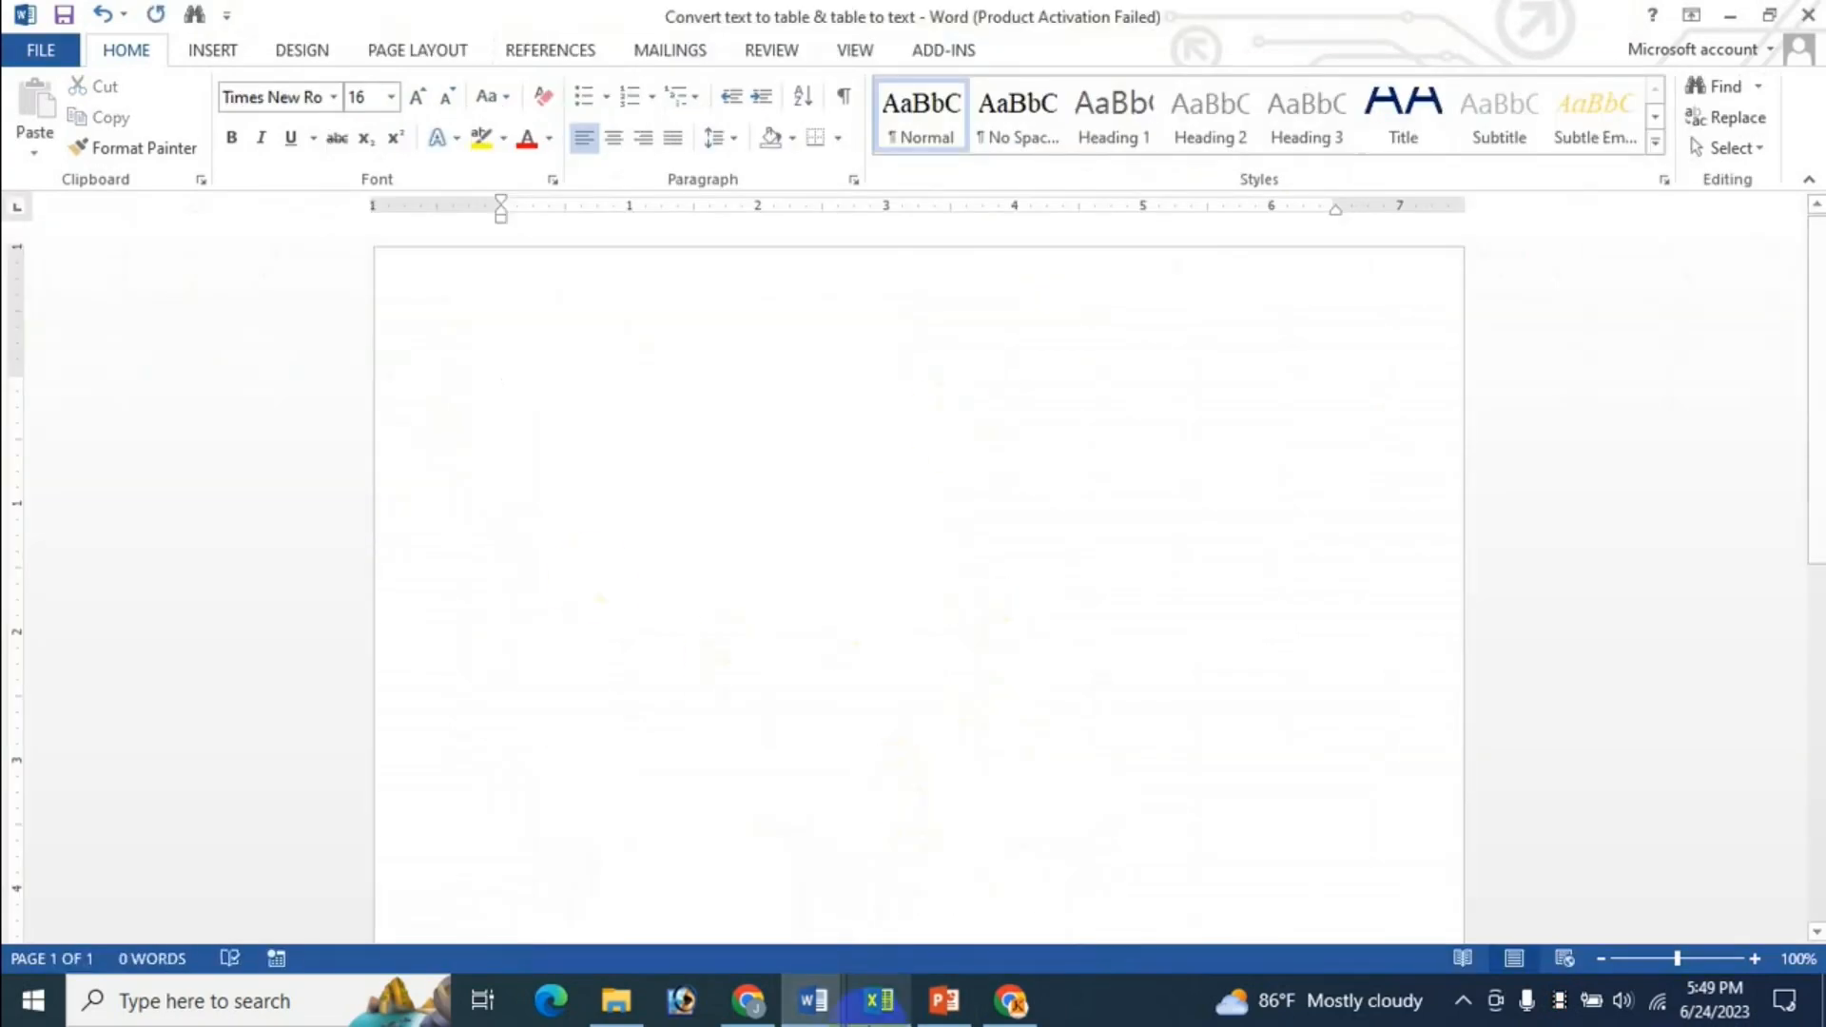
# - Copy the employee table in A1:F13 of the ID Cards workbook in Excel and paste it into the empty Word document
pyautogui.click(879, 999)
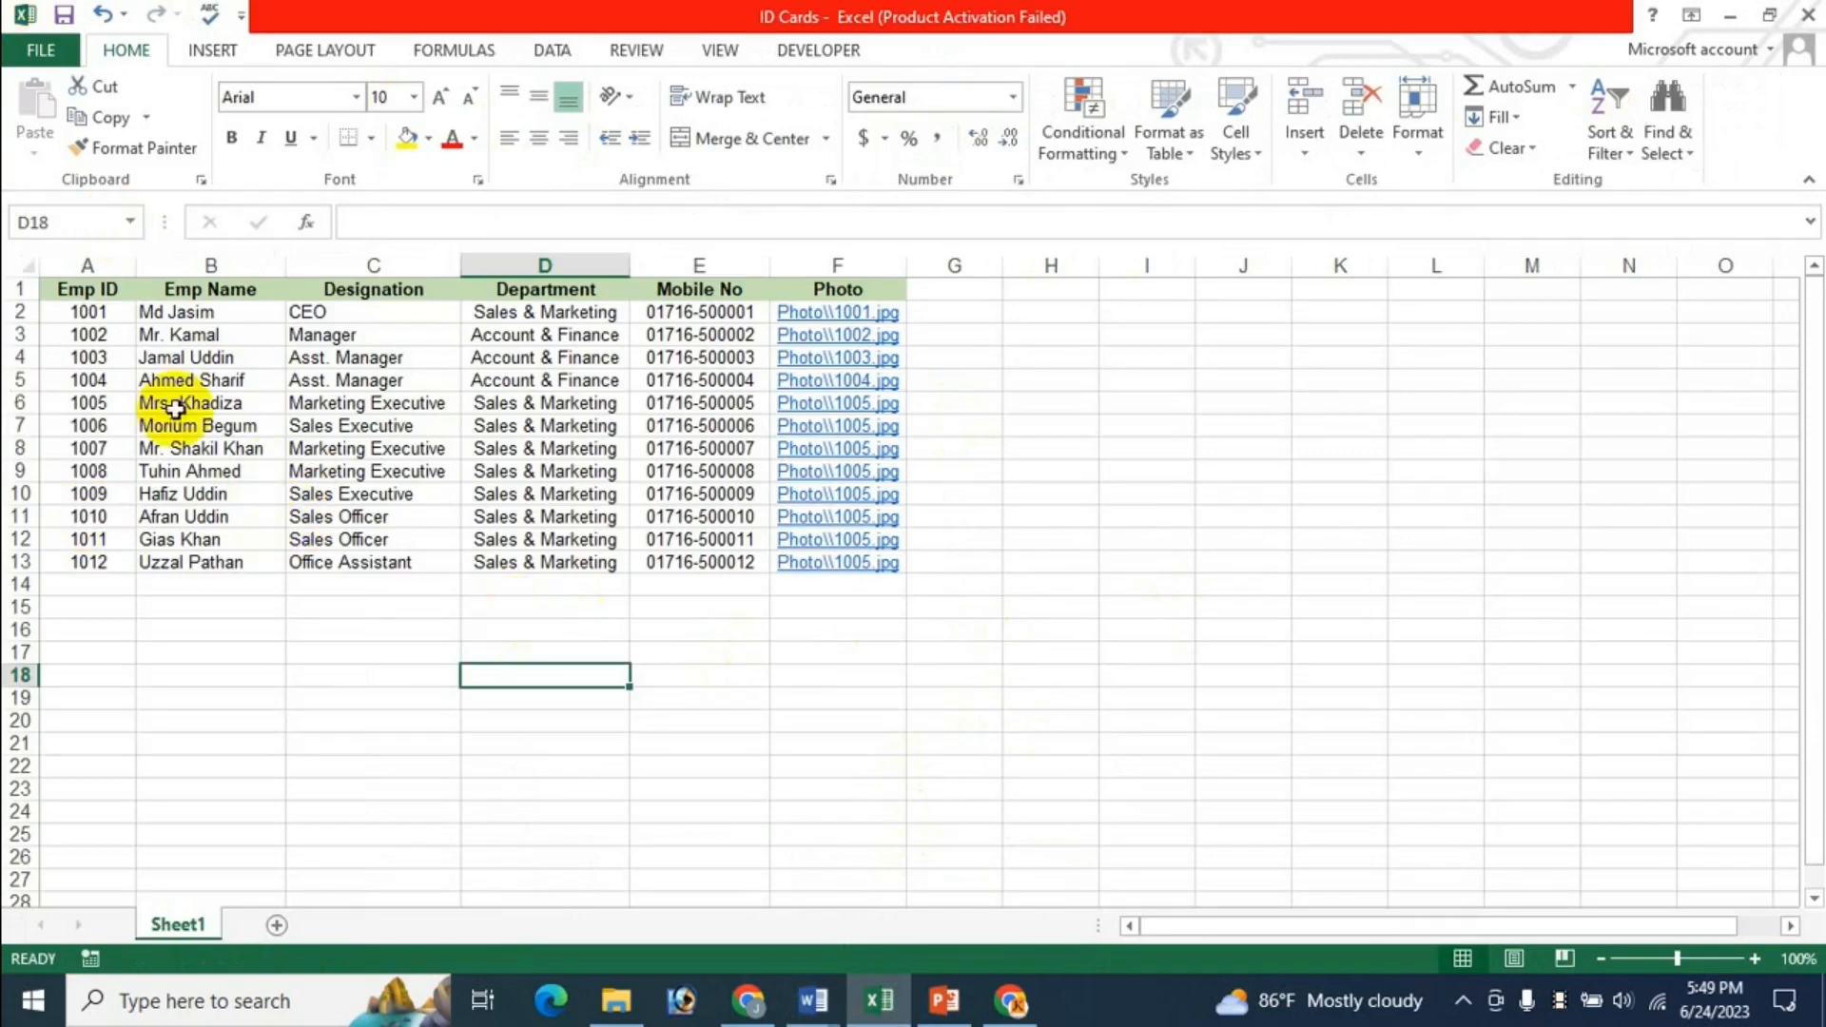
pyautogui.moveTo(92, 298); pyautogui.dragTo(859, 570)
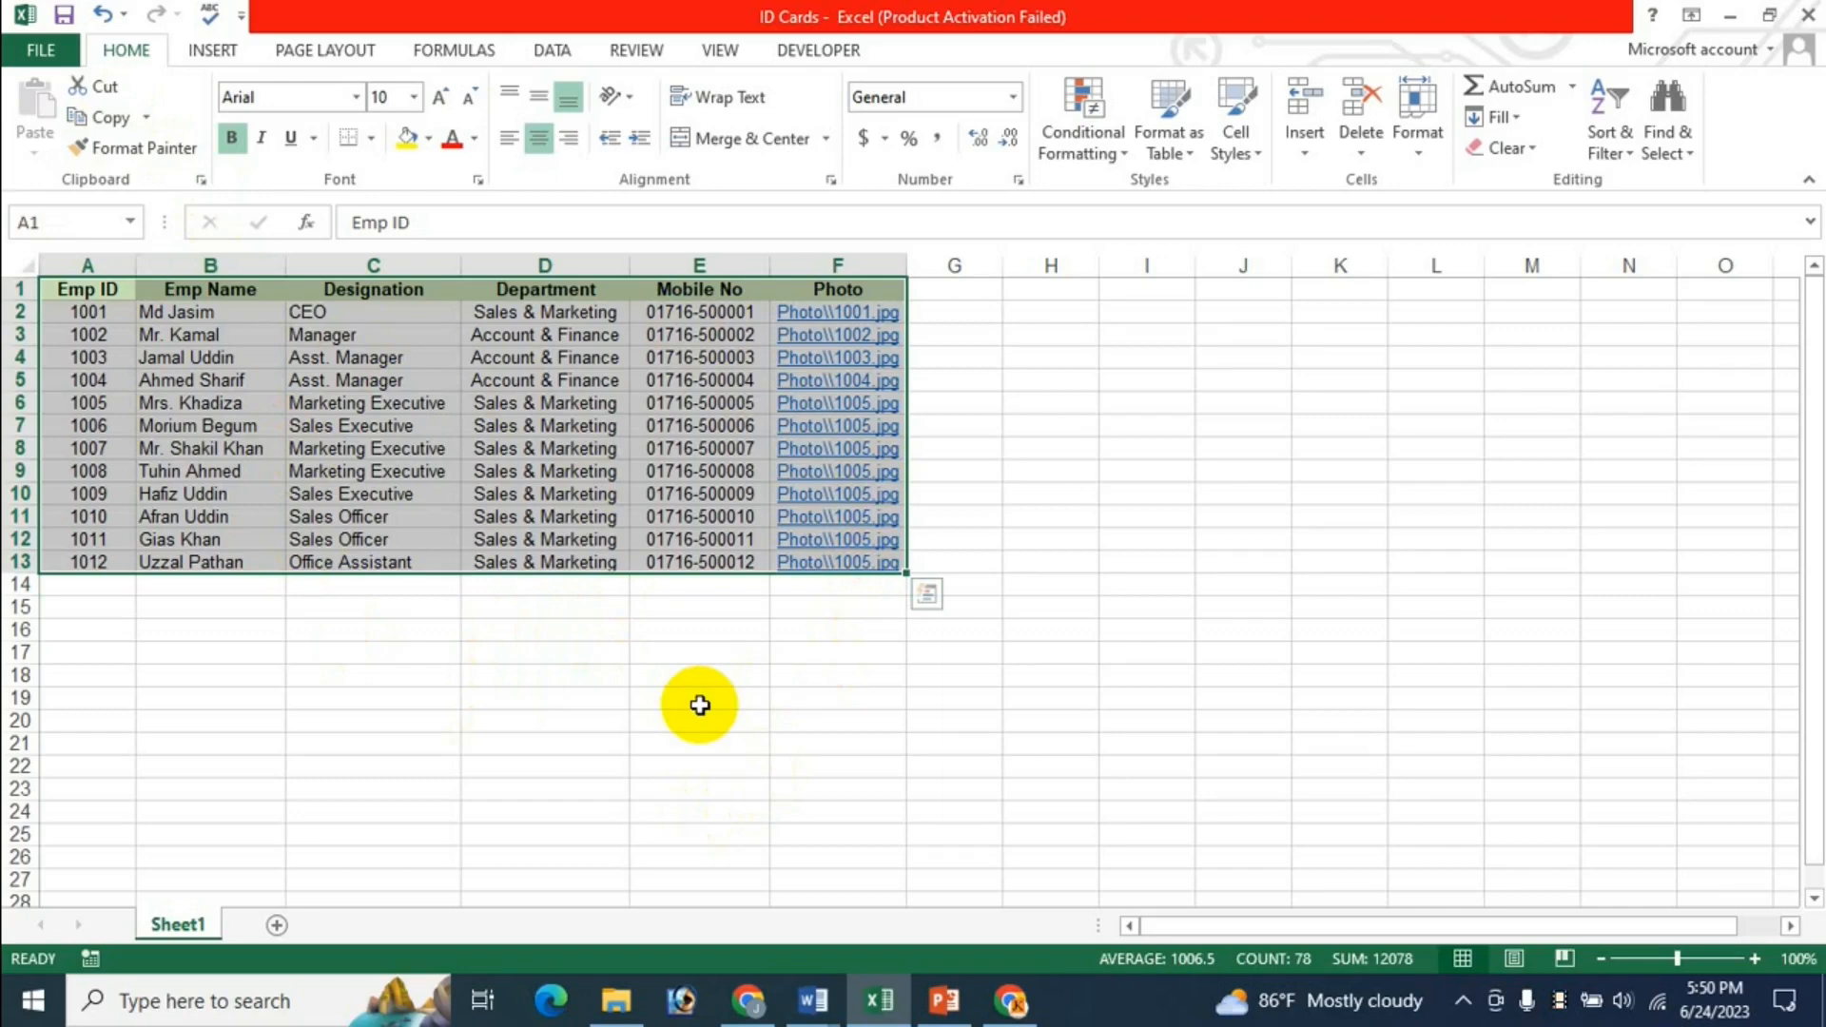
pyautogui.hotkey('ctrl', 'c')
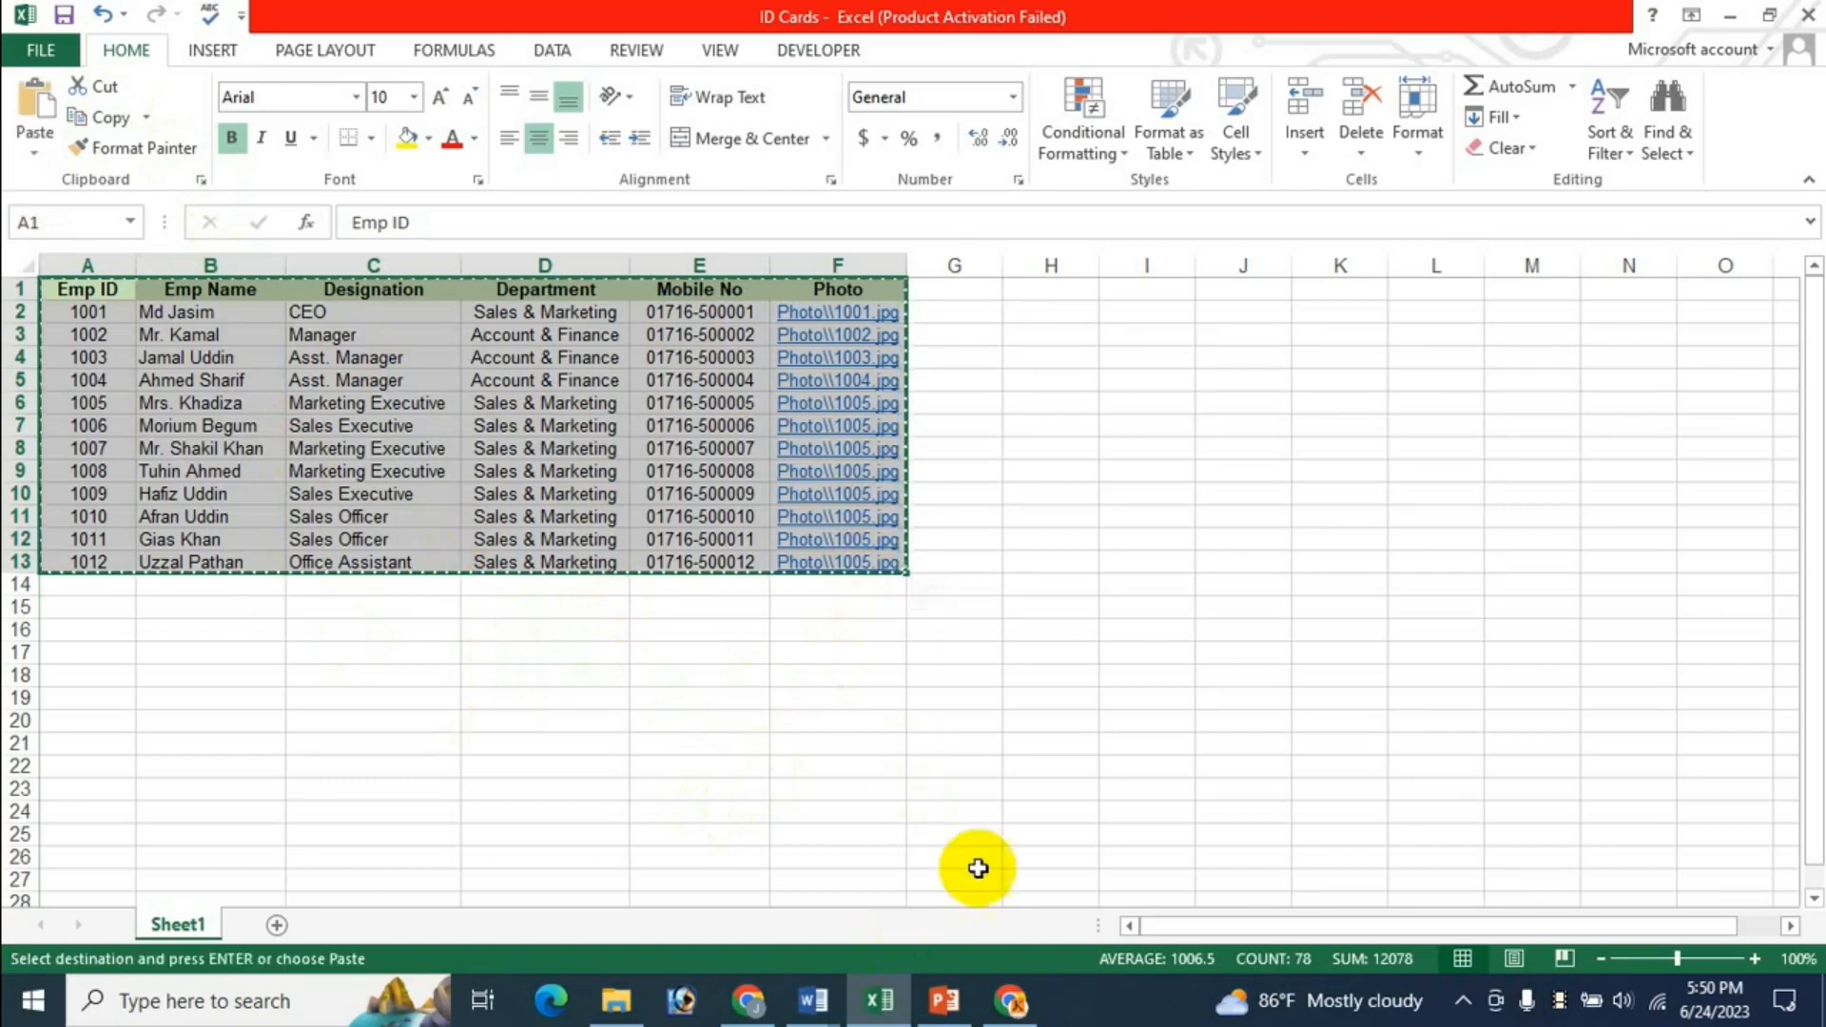
pyautogui.moveTo(813, 998)
pyautogui.click(951, 847)
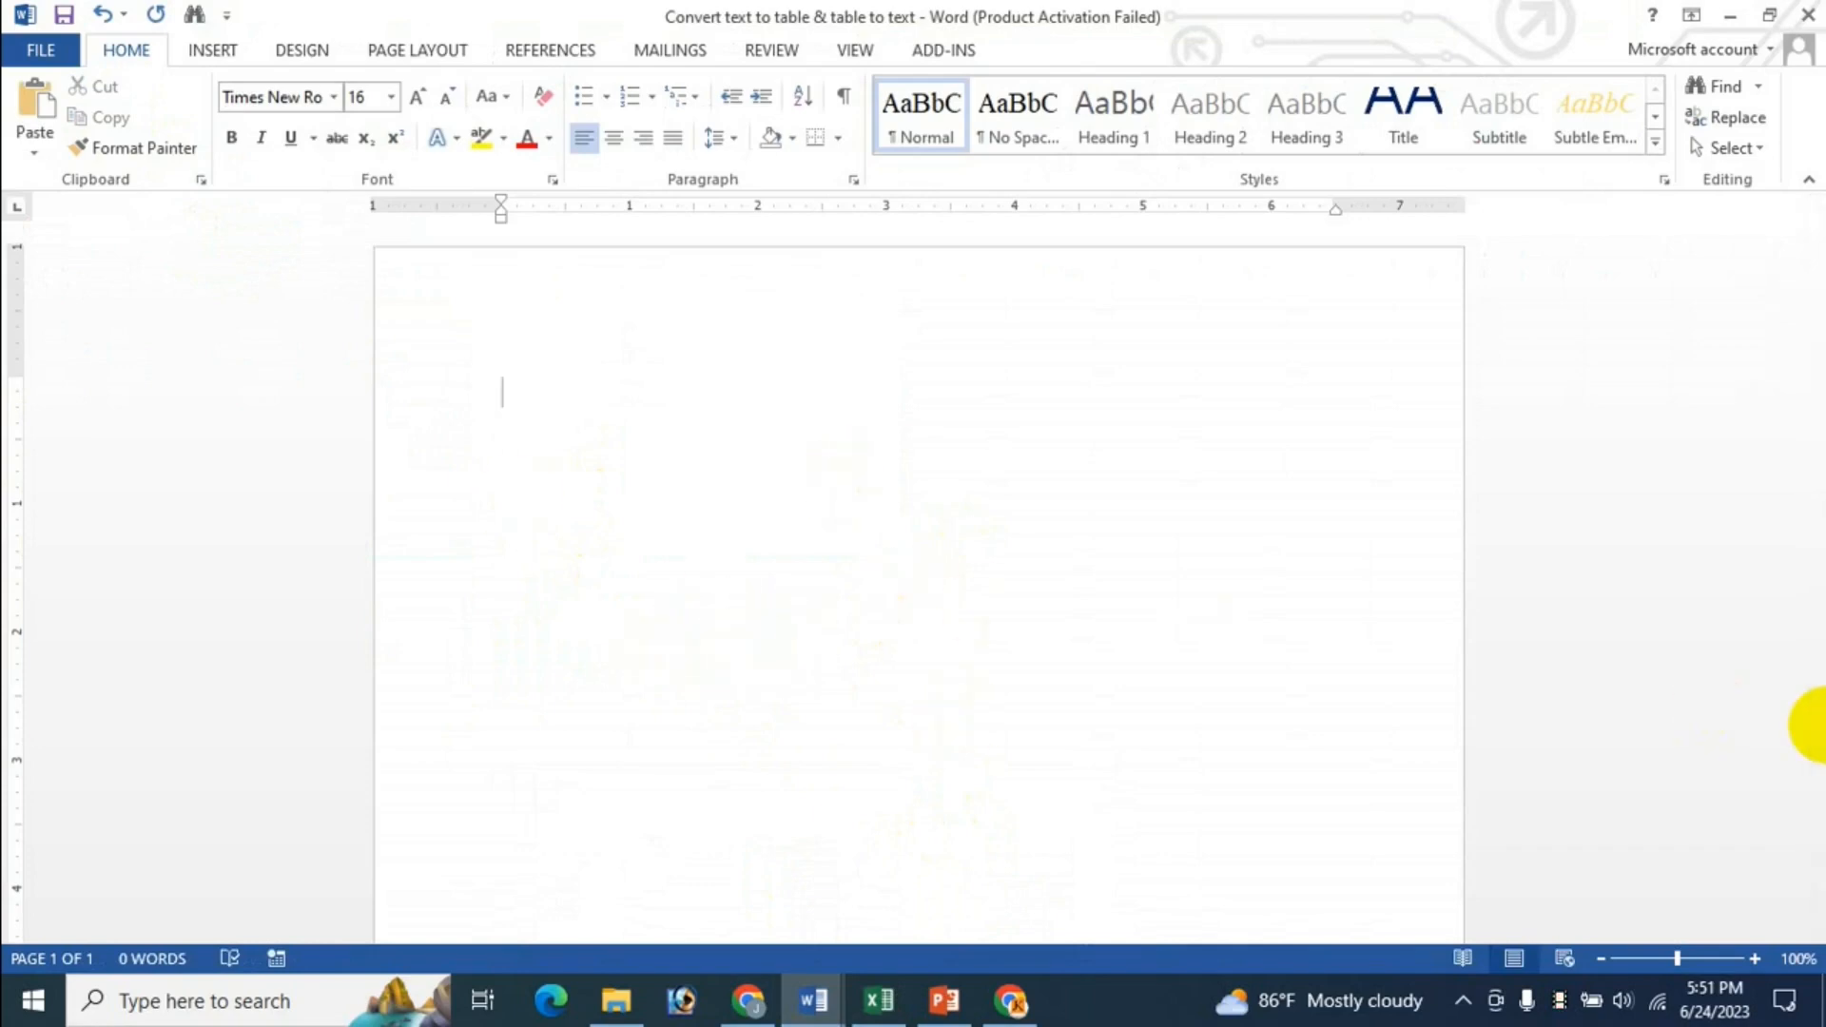
pyautogui.hotkey('ctrl', 'v')
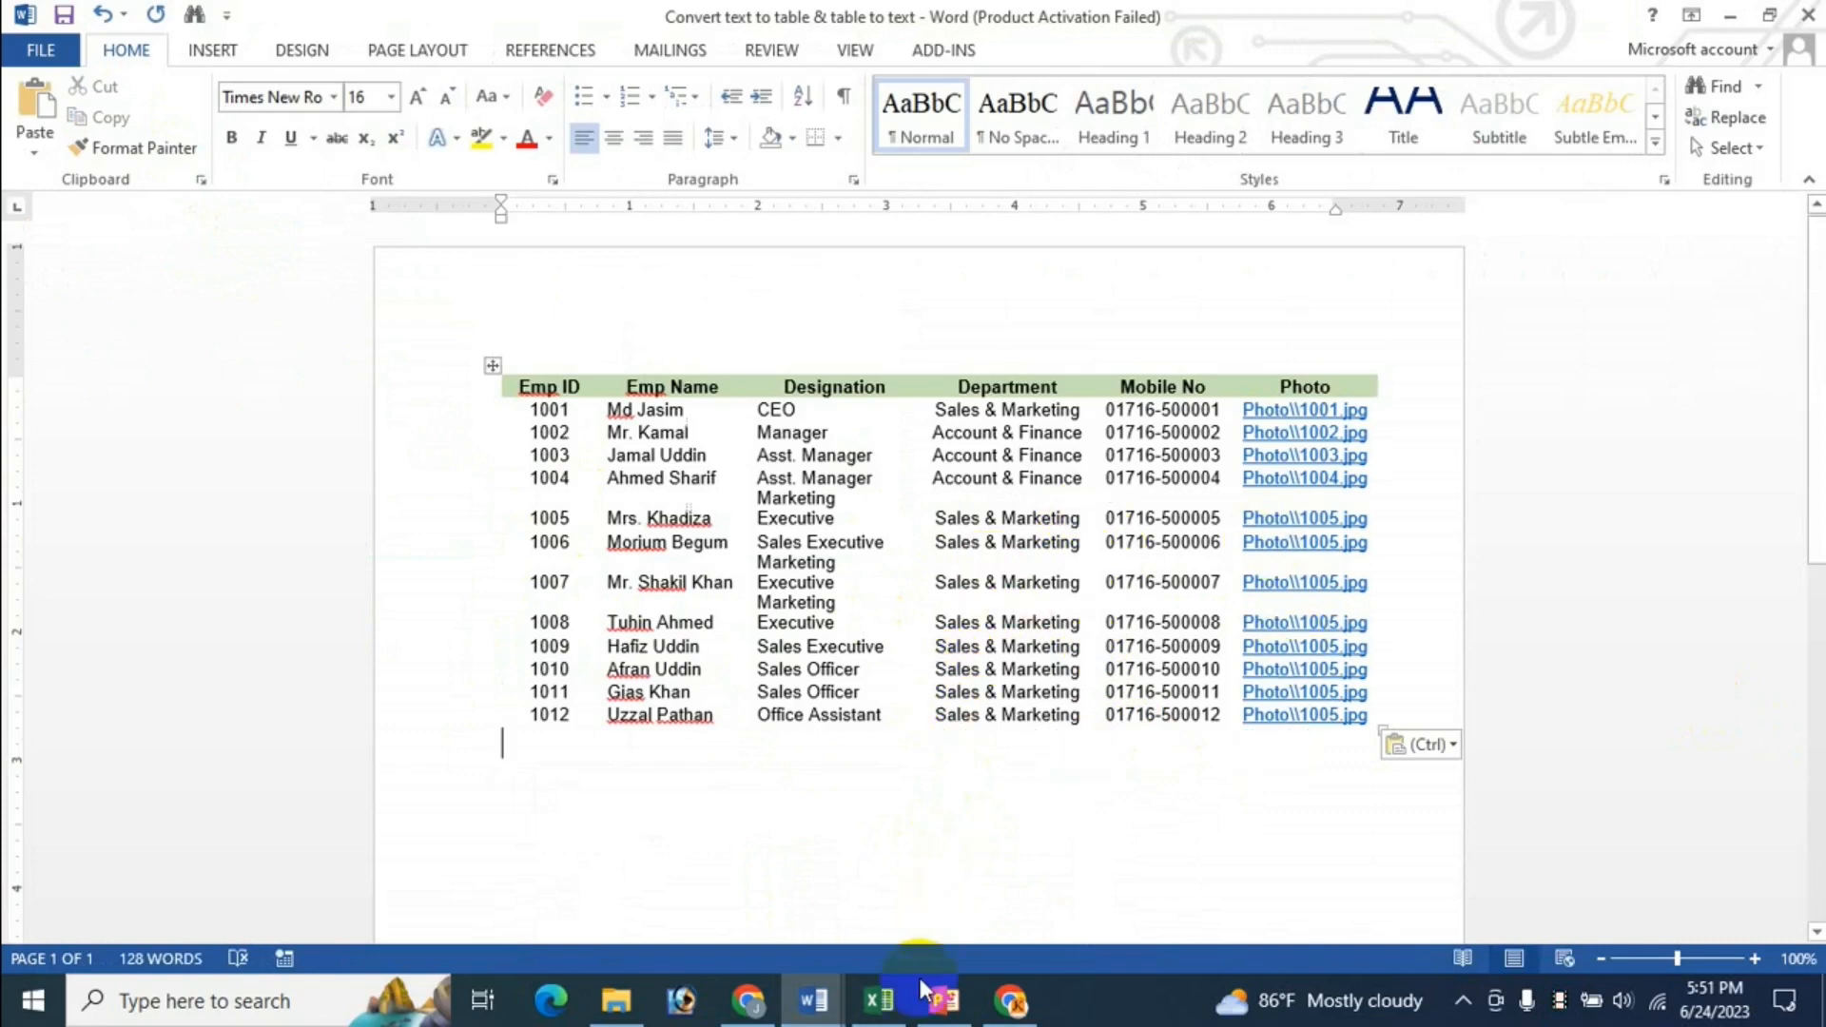
# - Compare with the Excel source, and set the pasted employee table in Word to the Use Destination Styles paste option
pyautogui.click(883, 1008)
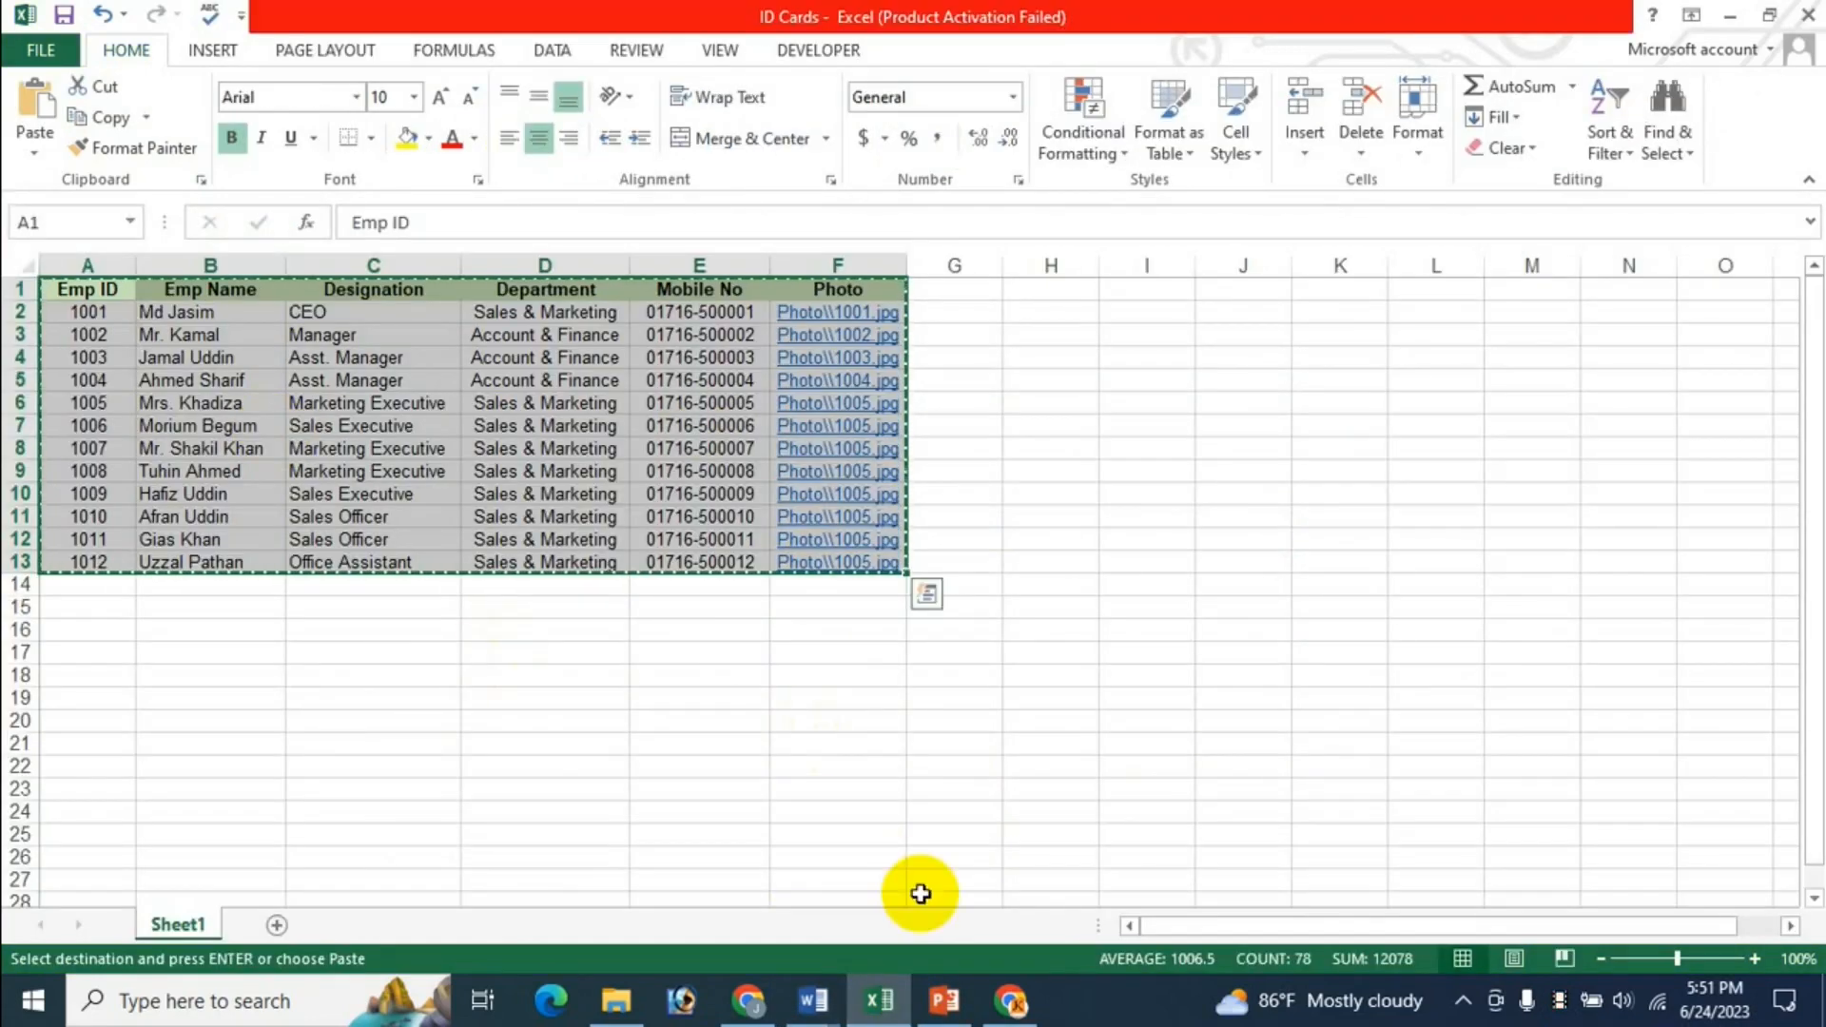
pyautogui.click(815, 1006)
pyautogui.click(1006, 845)
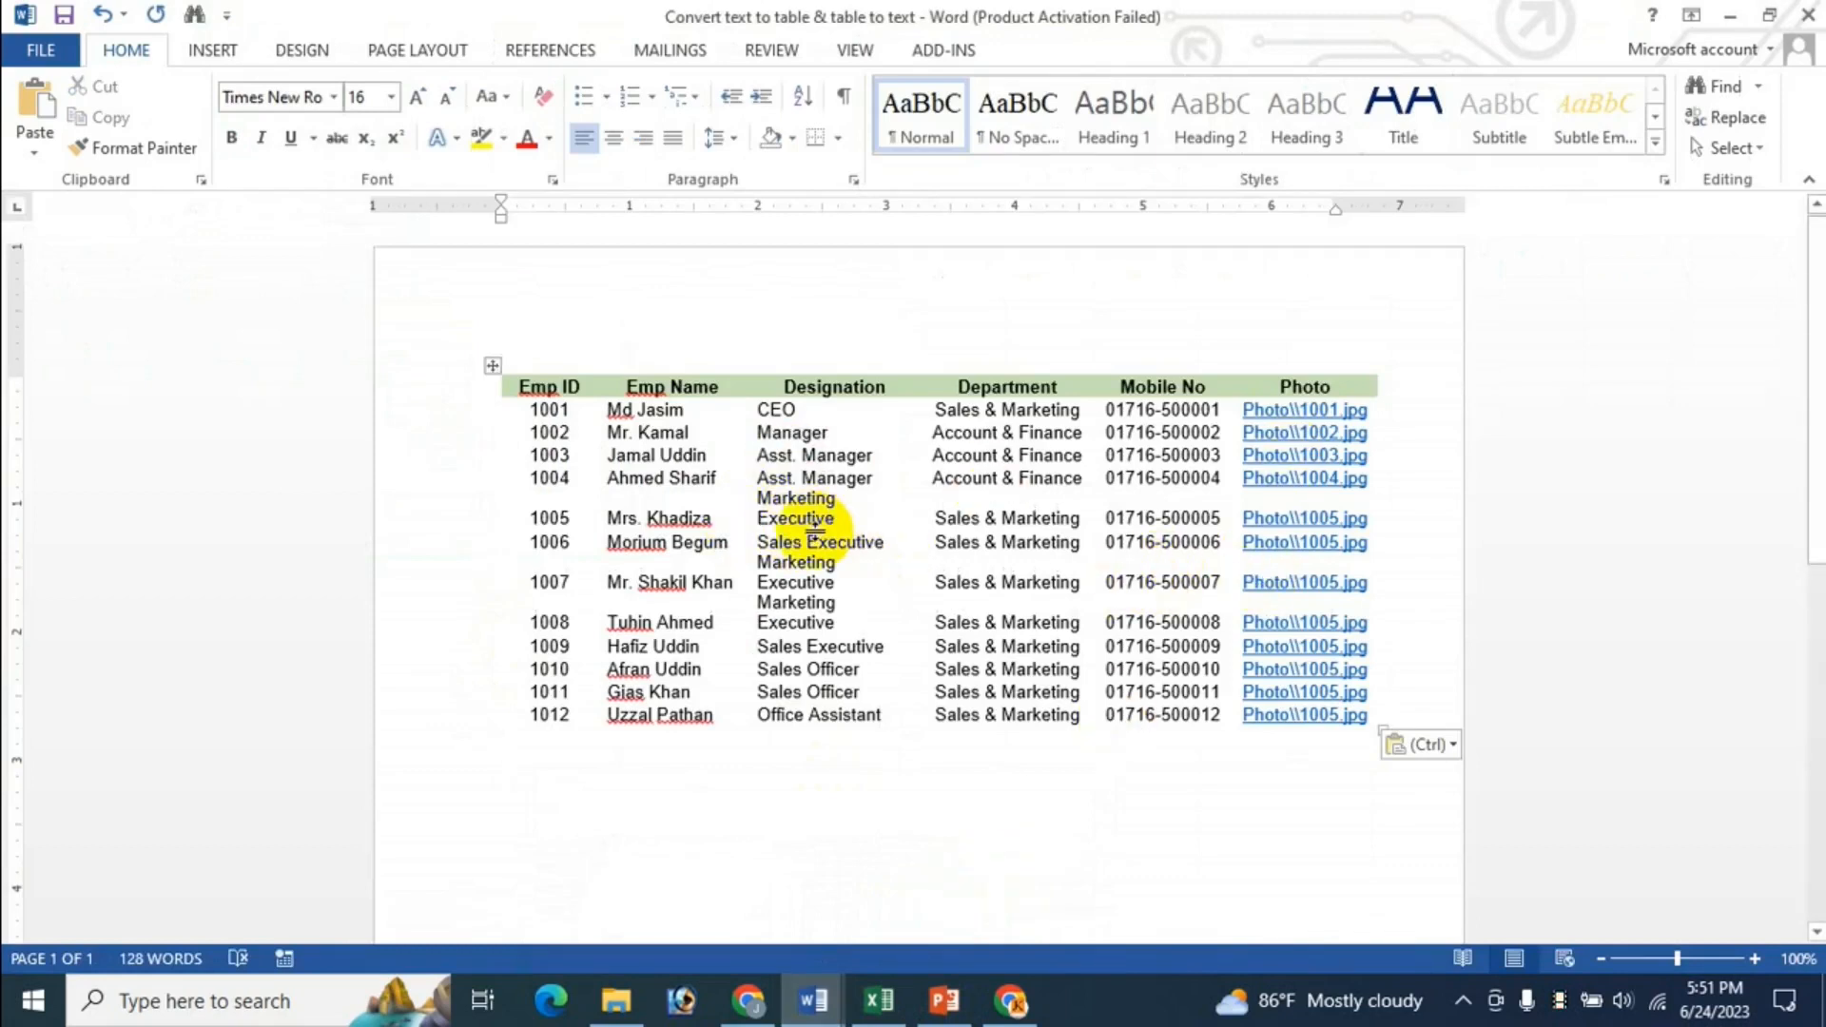
pyautogui.click(799, 456)
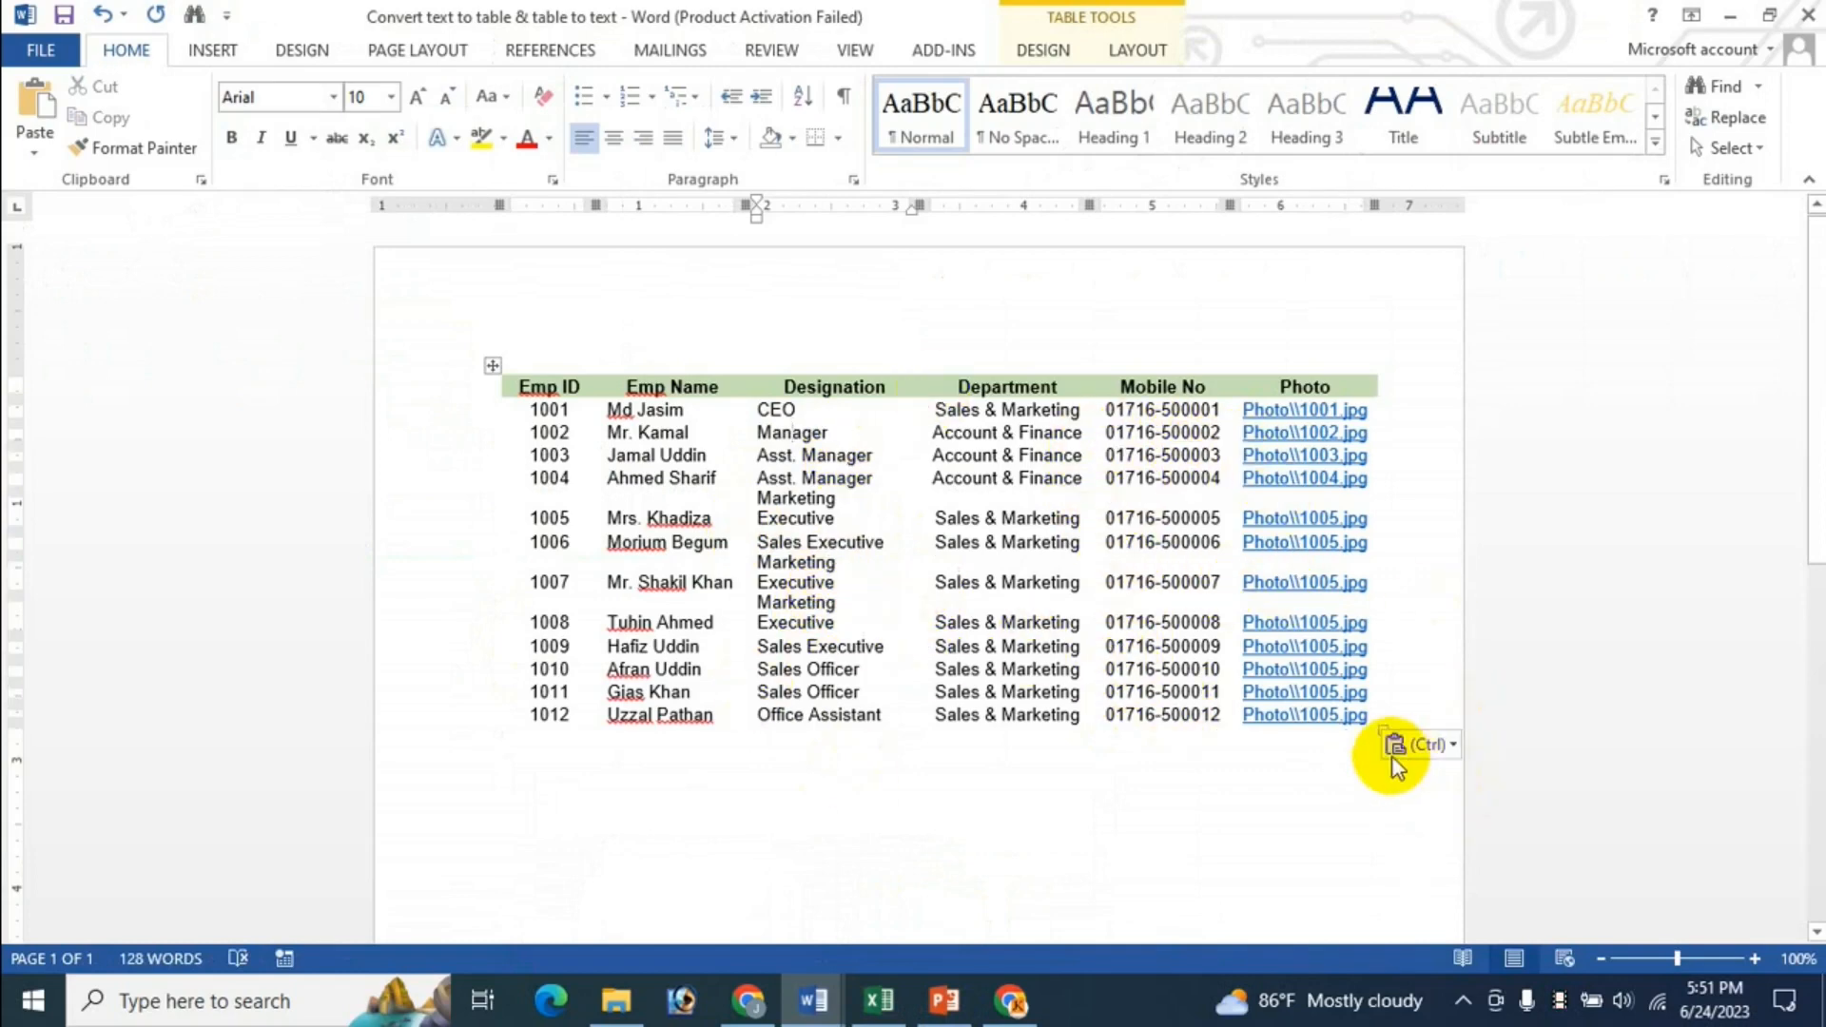
pyautogui.click(1454, 745)
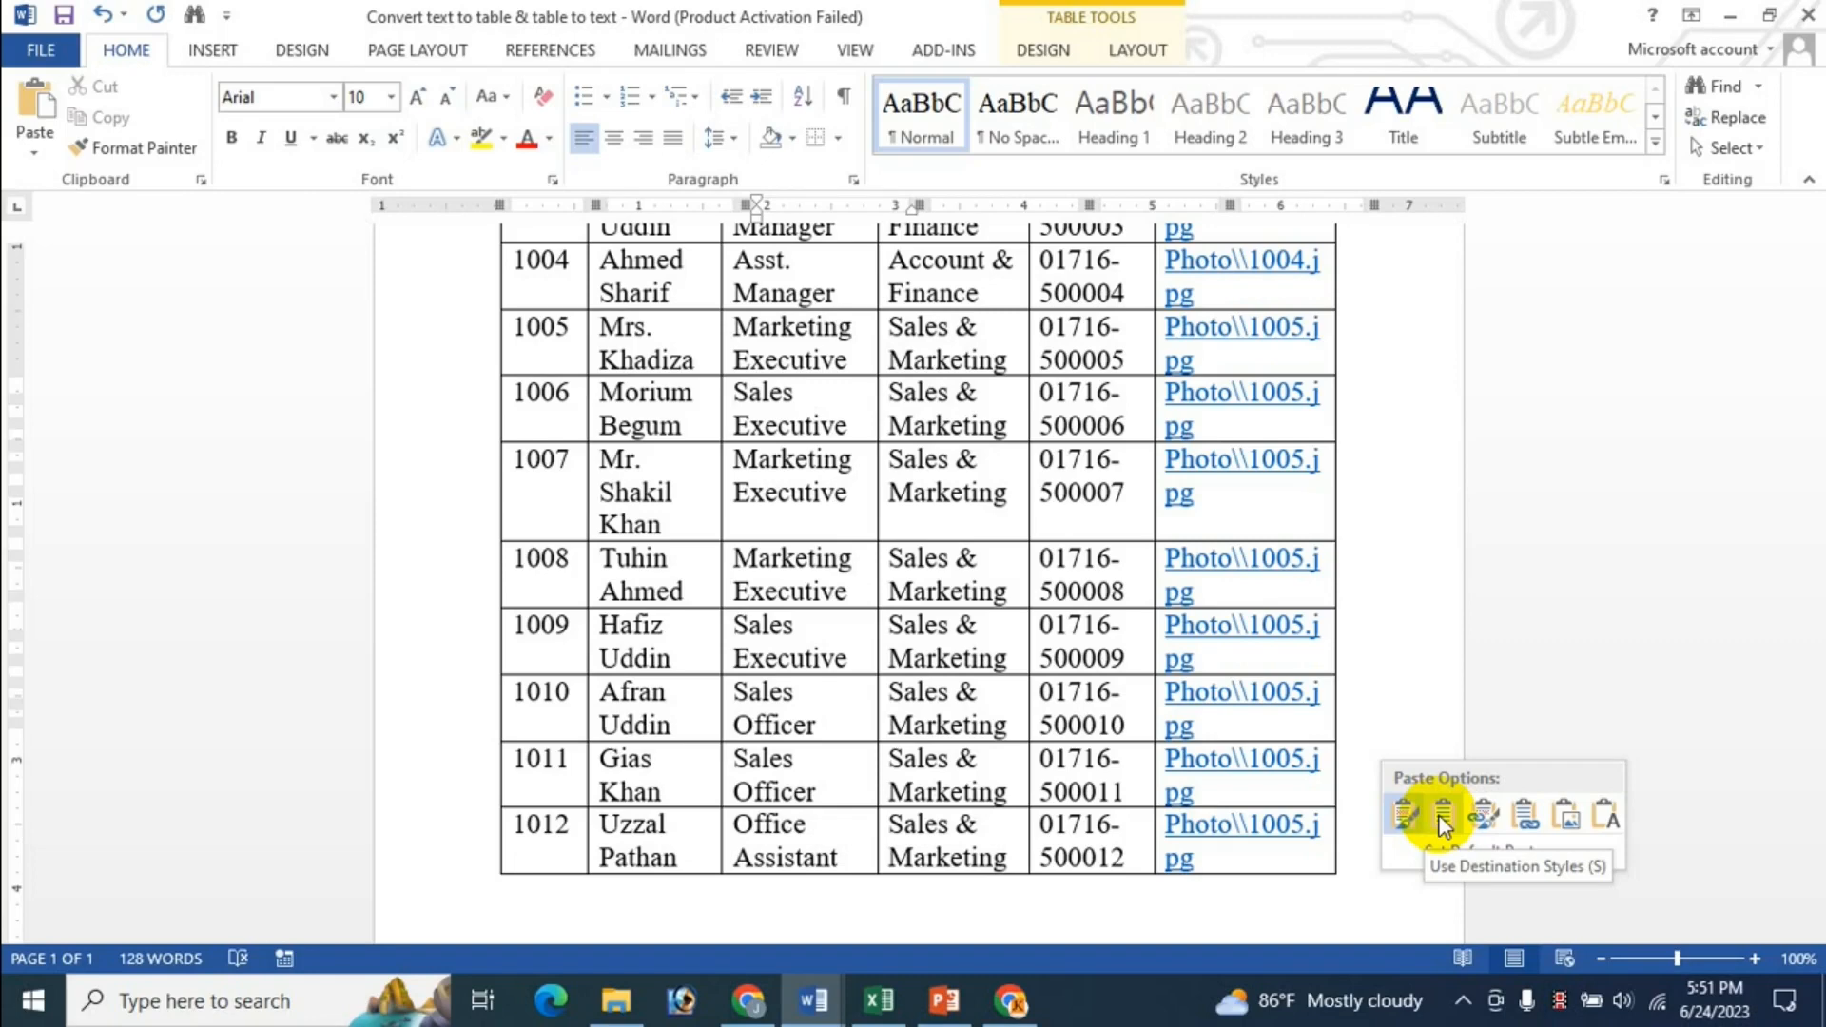
pyautogui.click(1443, 820)
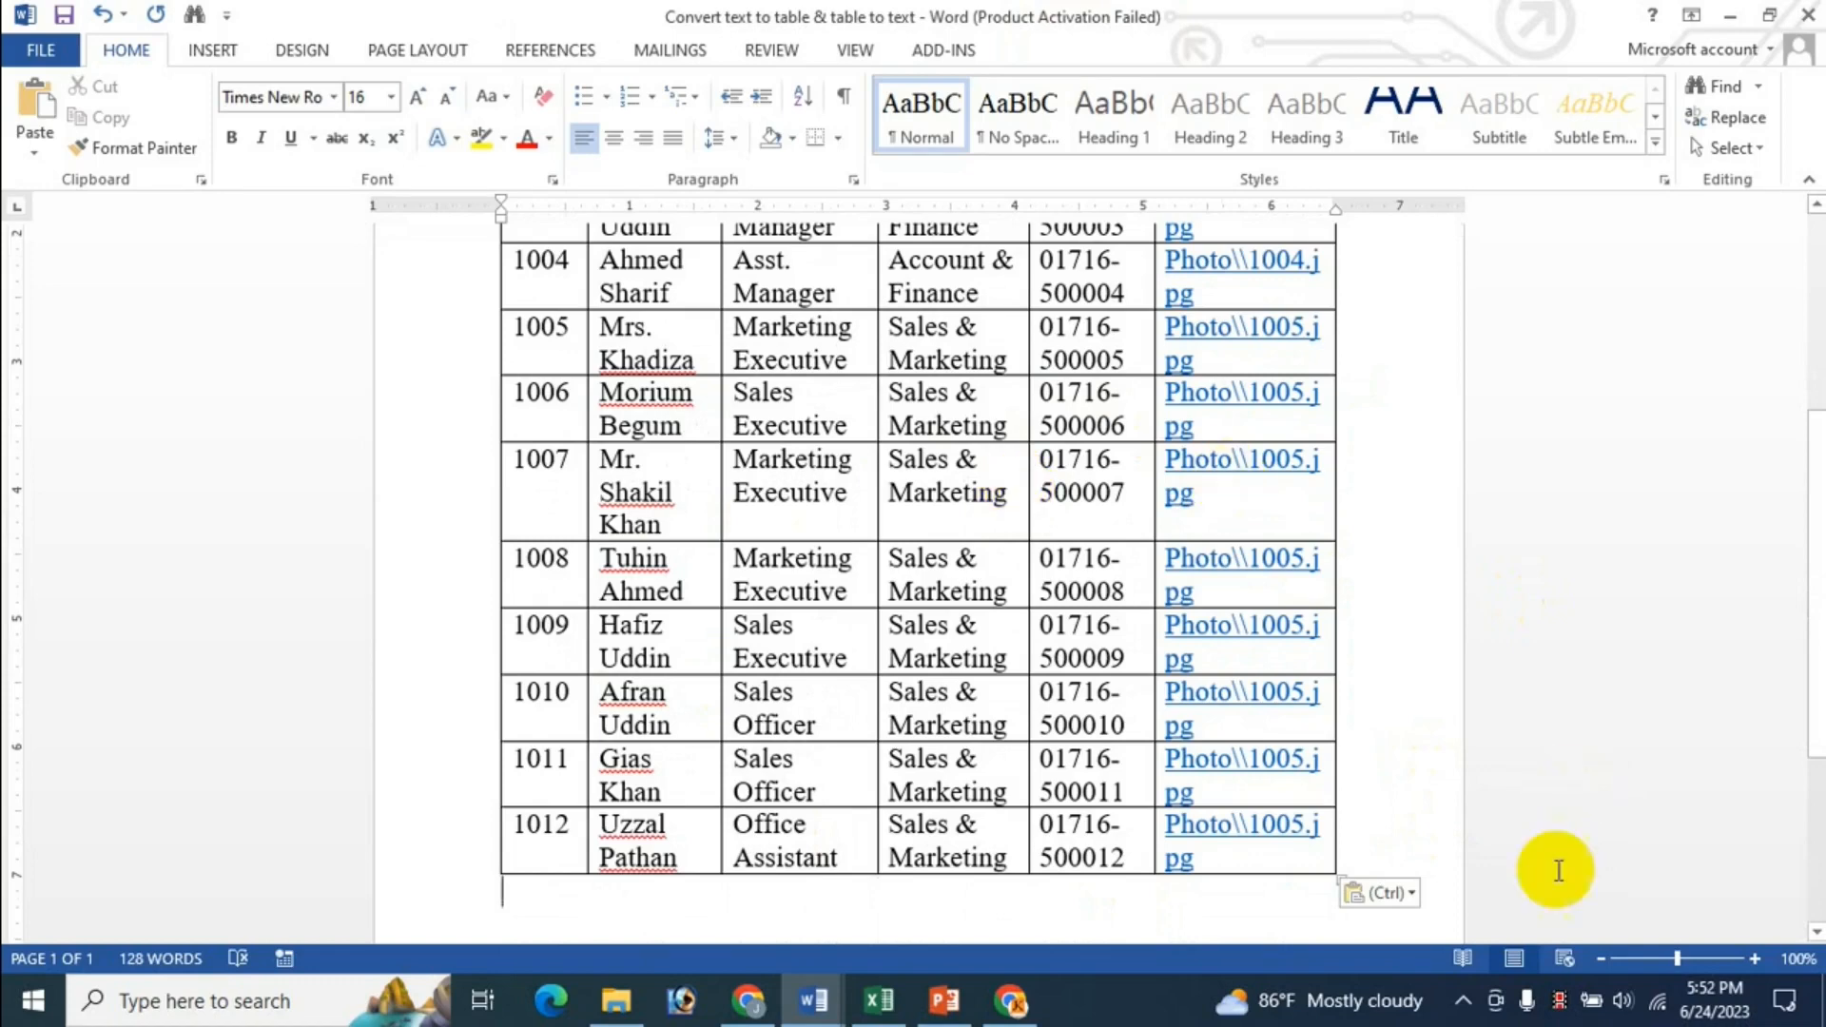
# - Set the pasted employee table to the Link & Keep Source Formatting paste option
pyautogui.click(1406, 894)
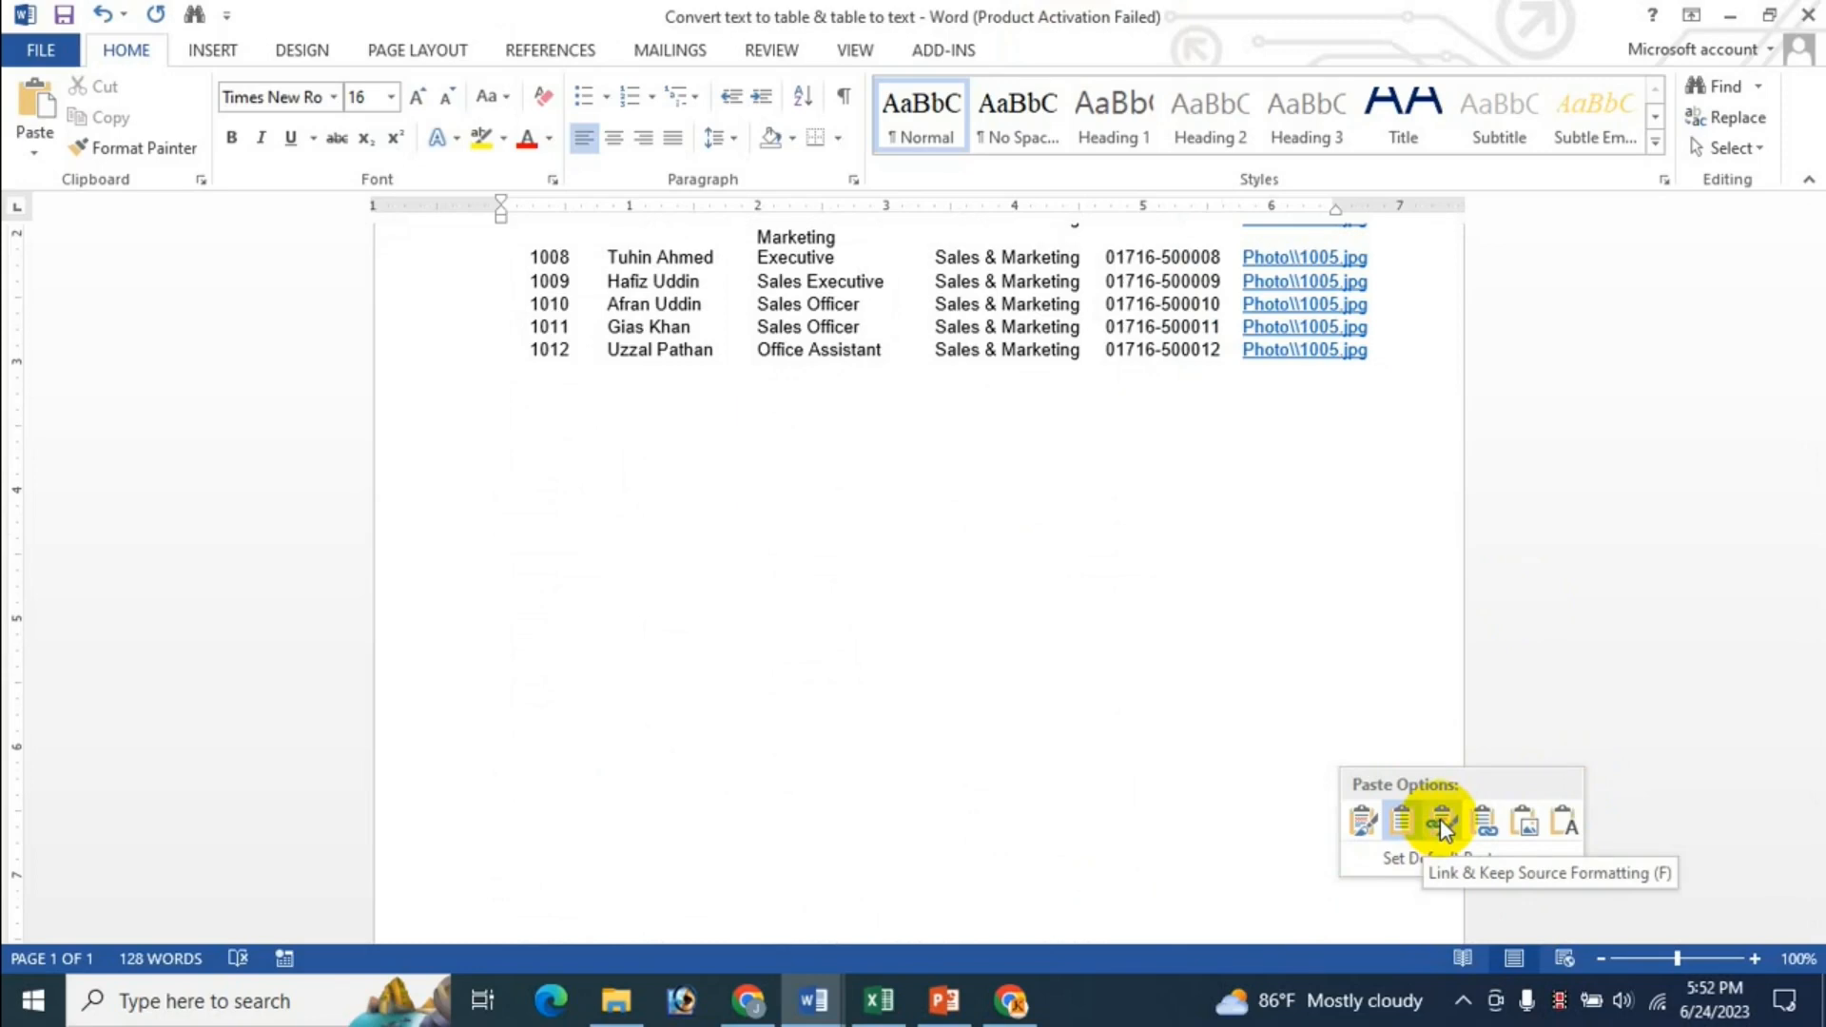
pyautogui.click(1441, 823)
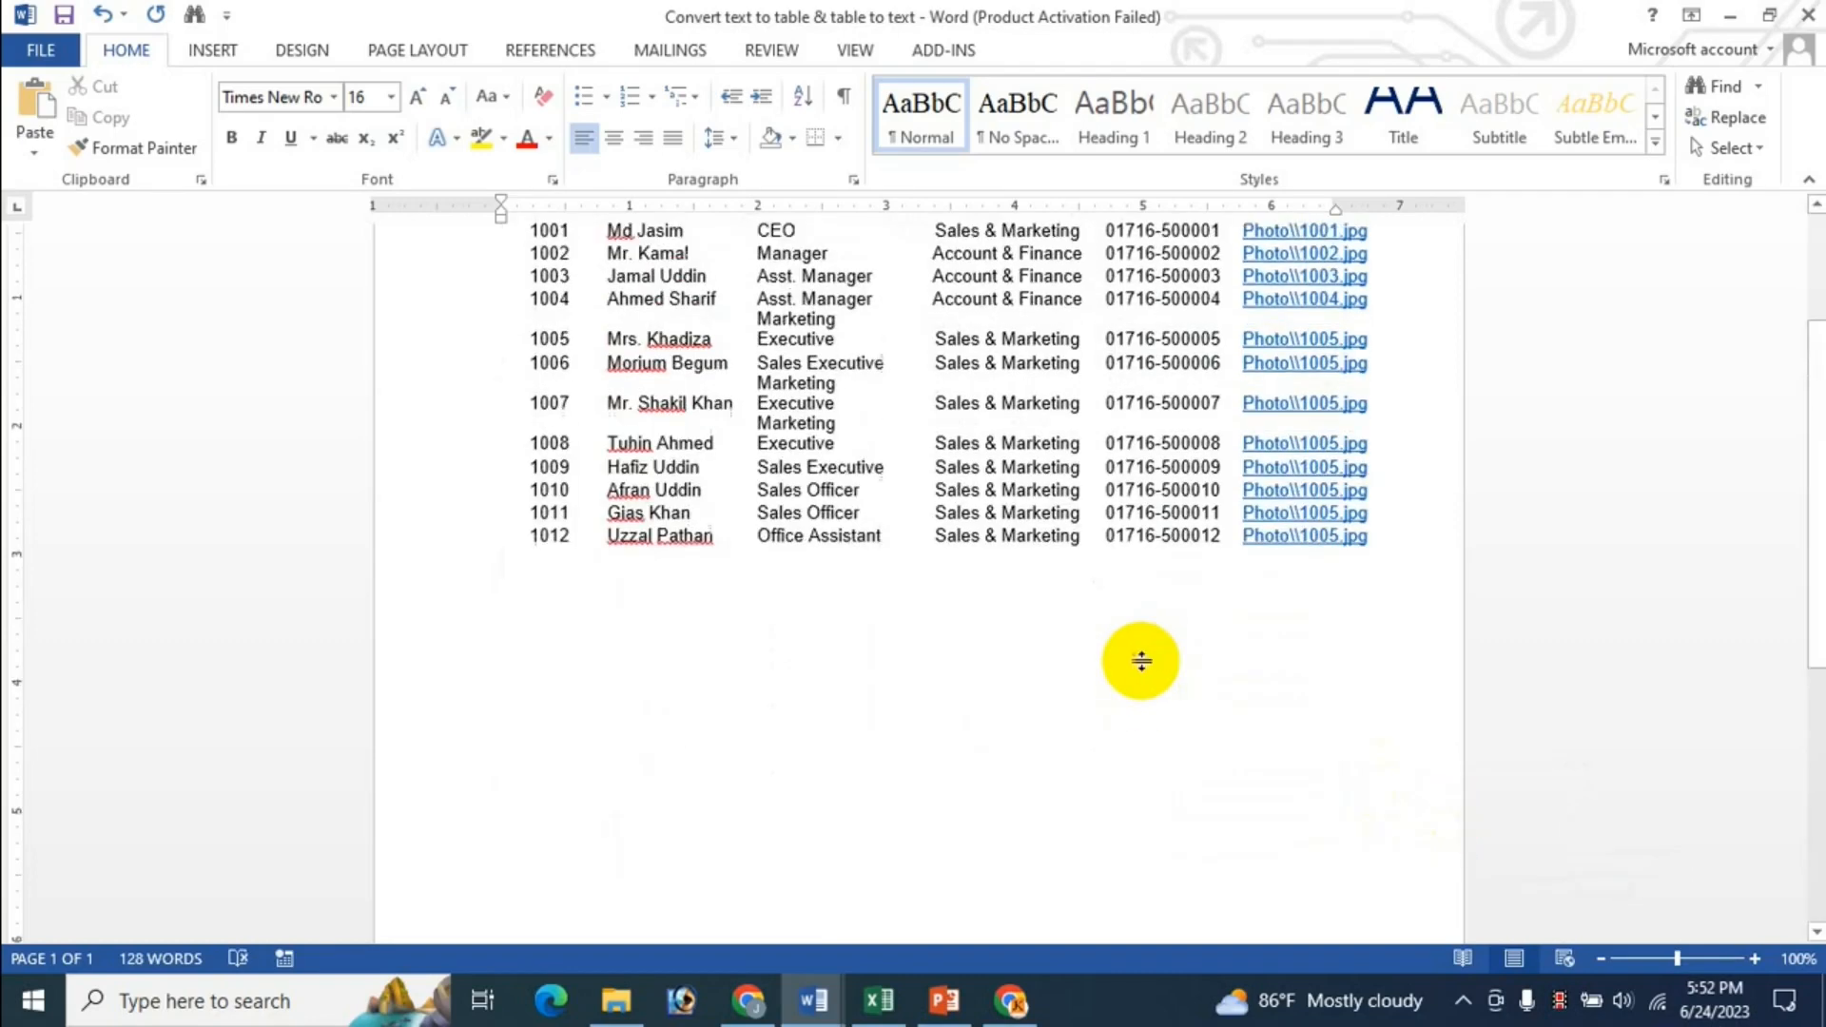
# - Delete the whole pasted employee table from the Word document
pyautogui.scroll(3, 1133, 660)
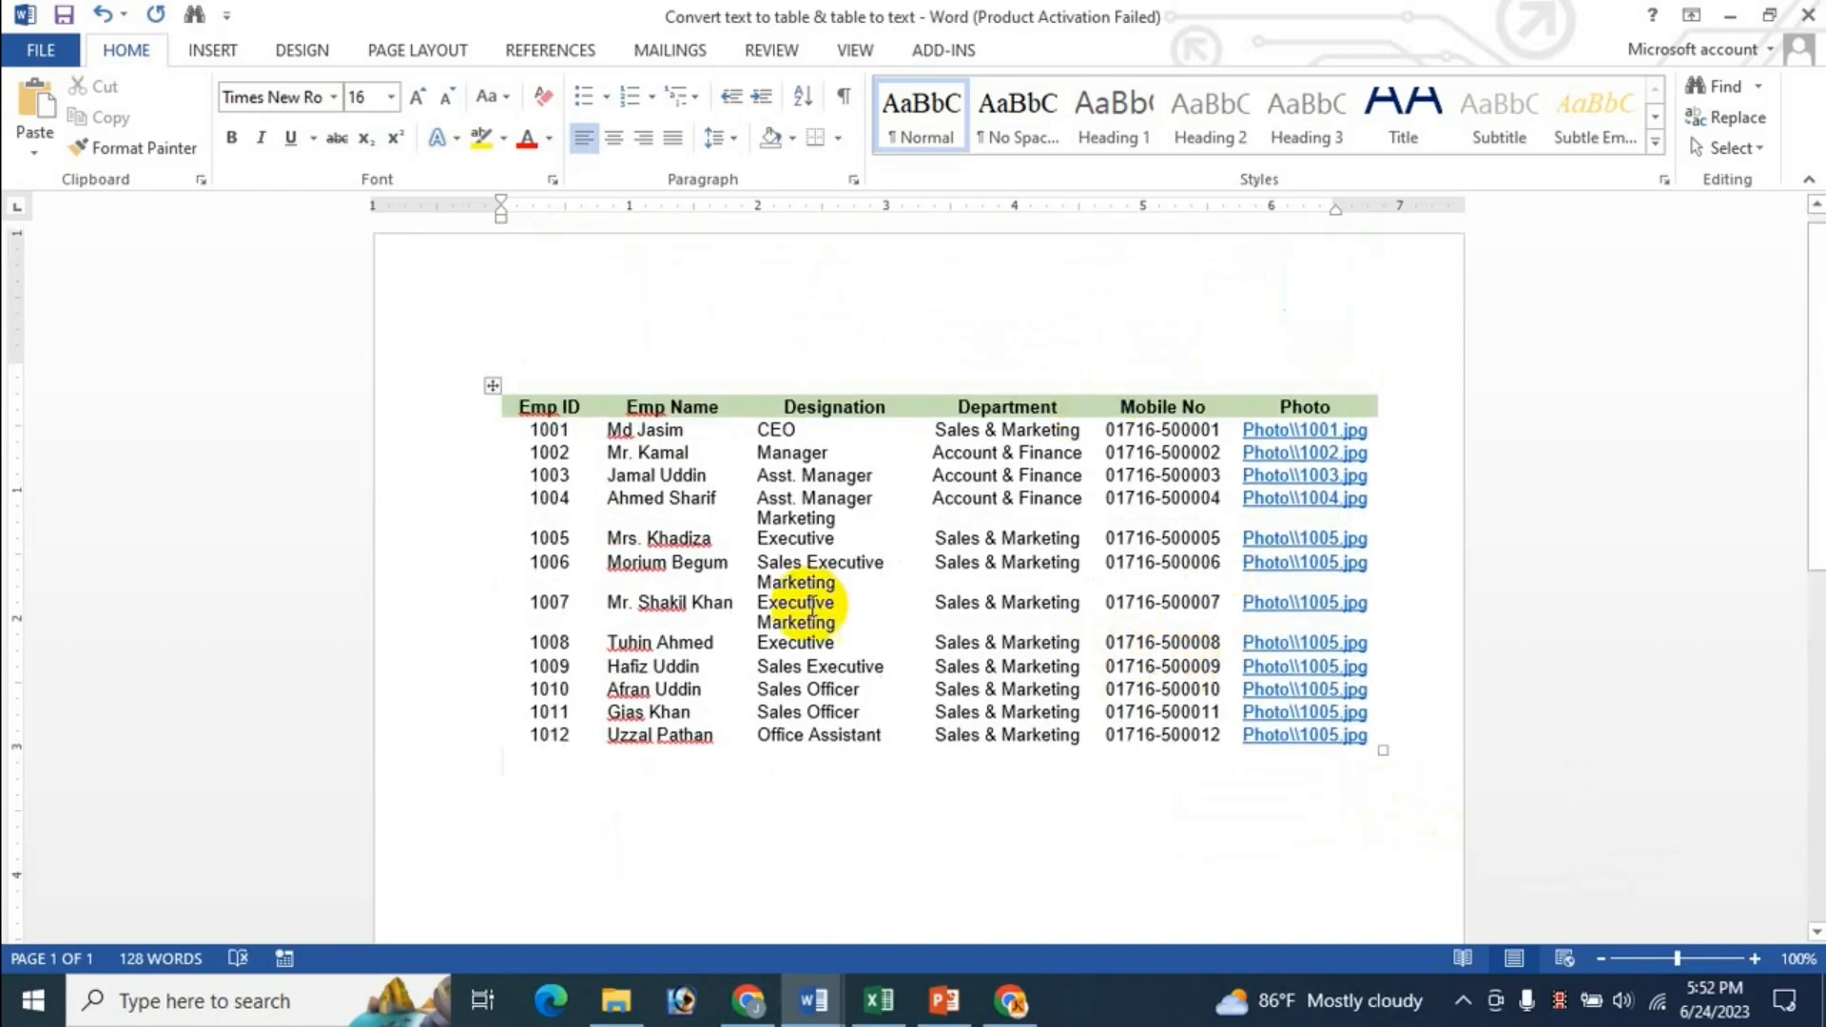
pyautogui.hotkey('ctrl', 'a')
pyautogui.hotkey('ctrl', 'c')
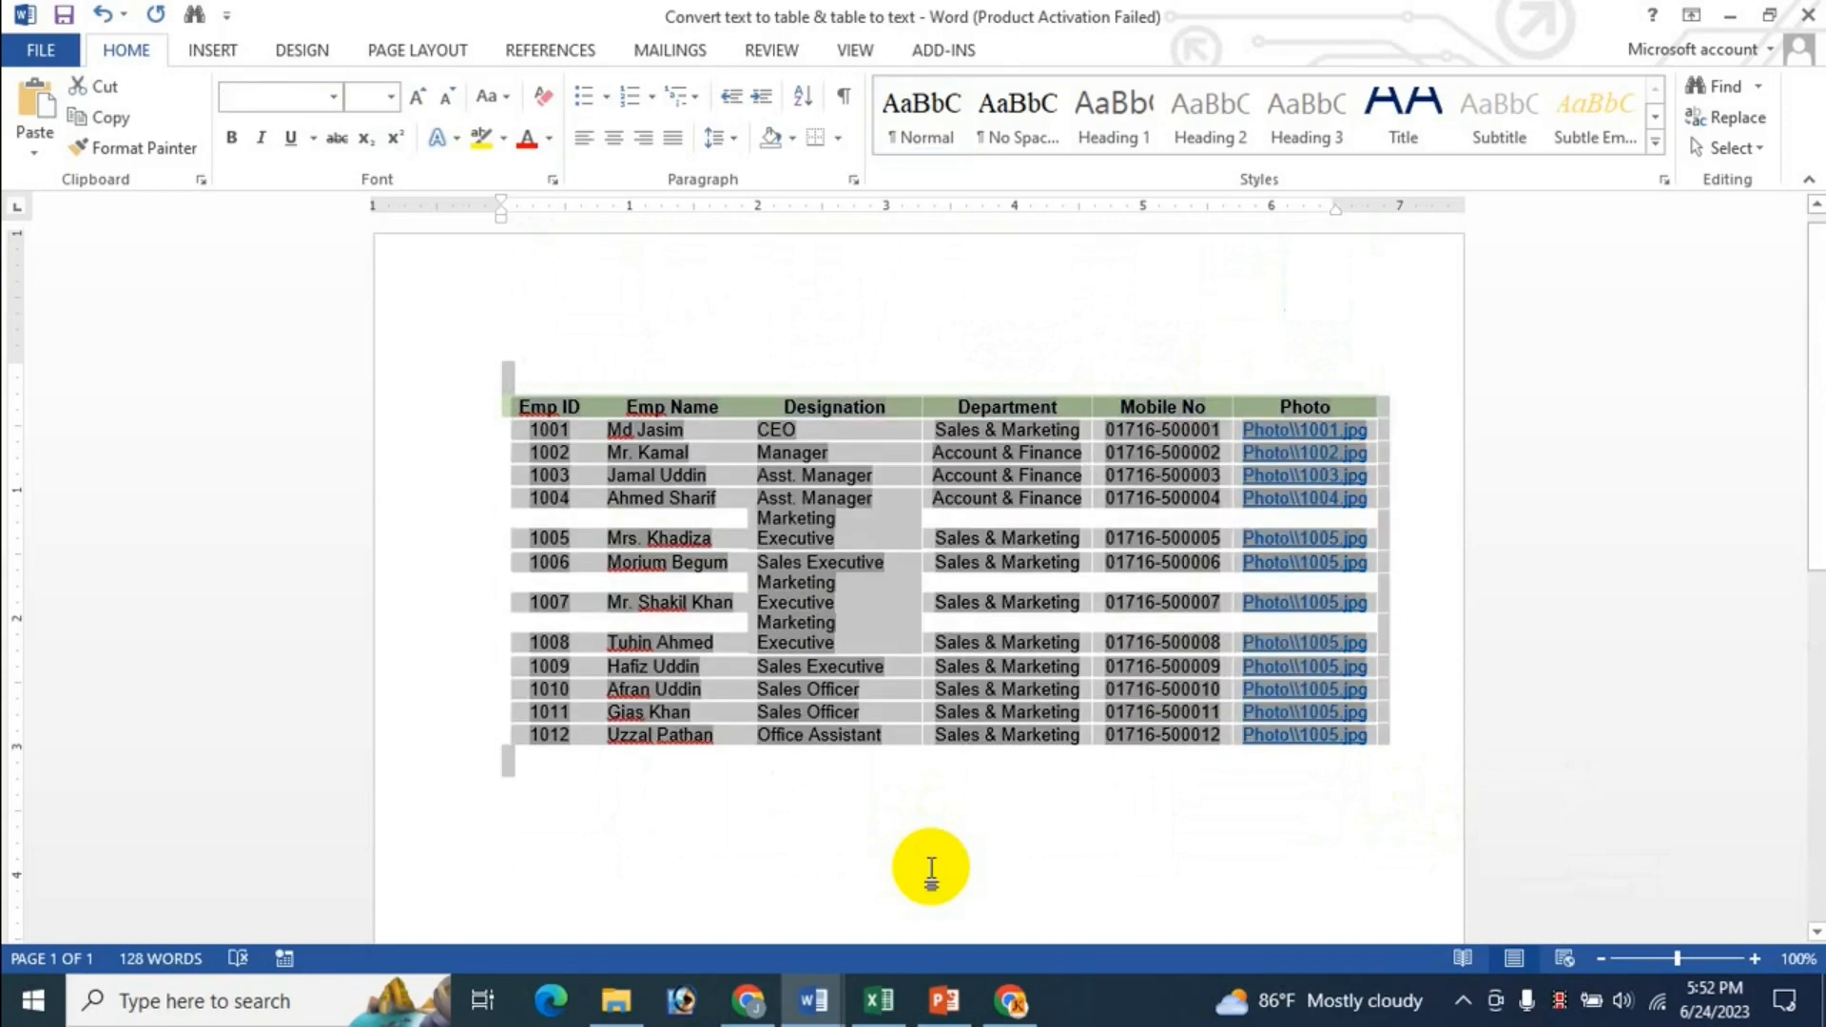
pyautogui.press('BackSpace')
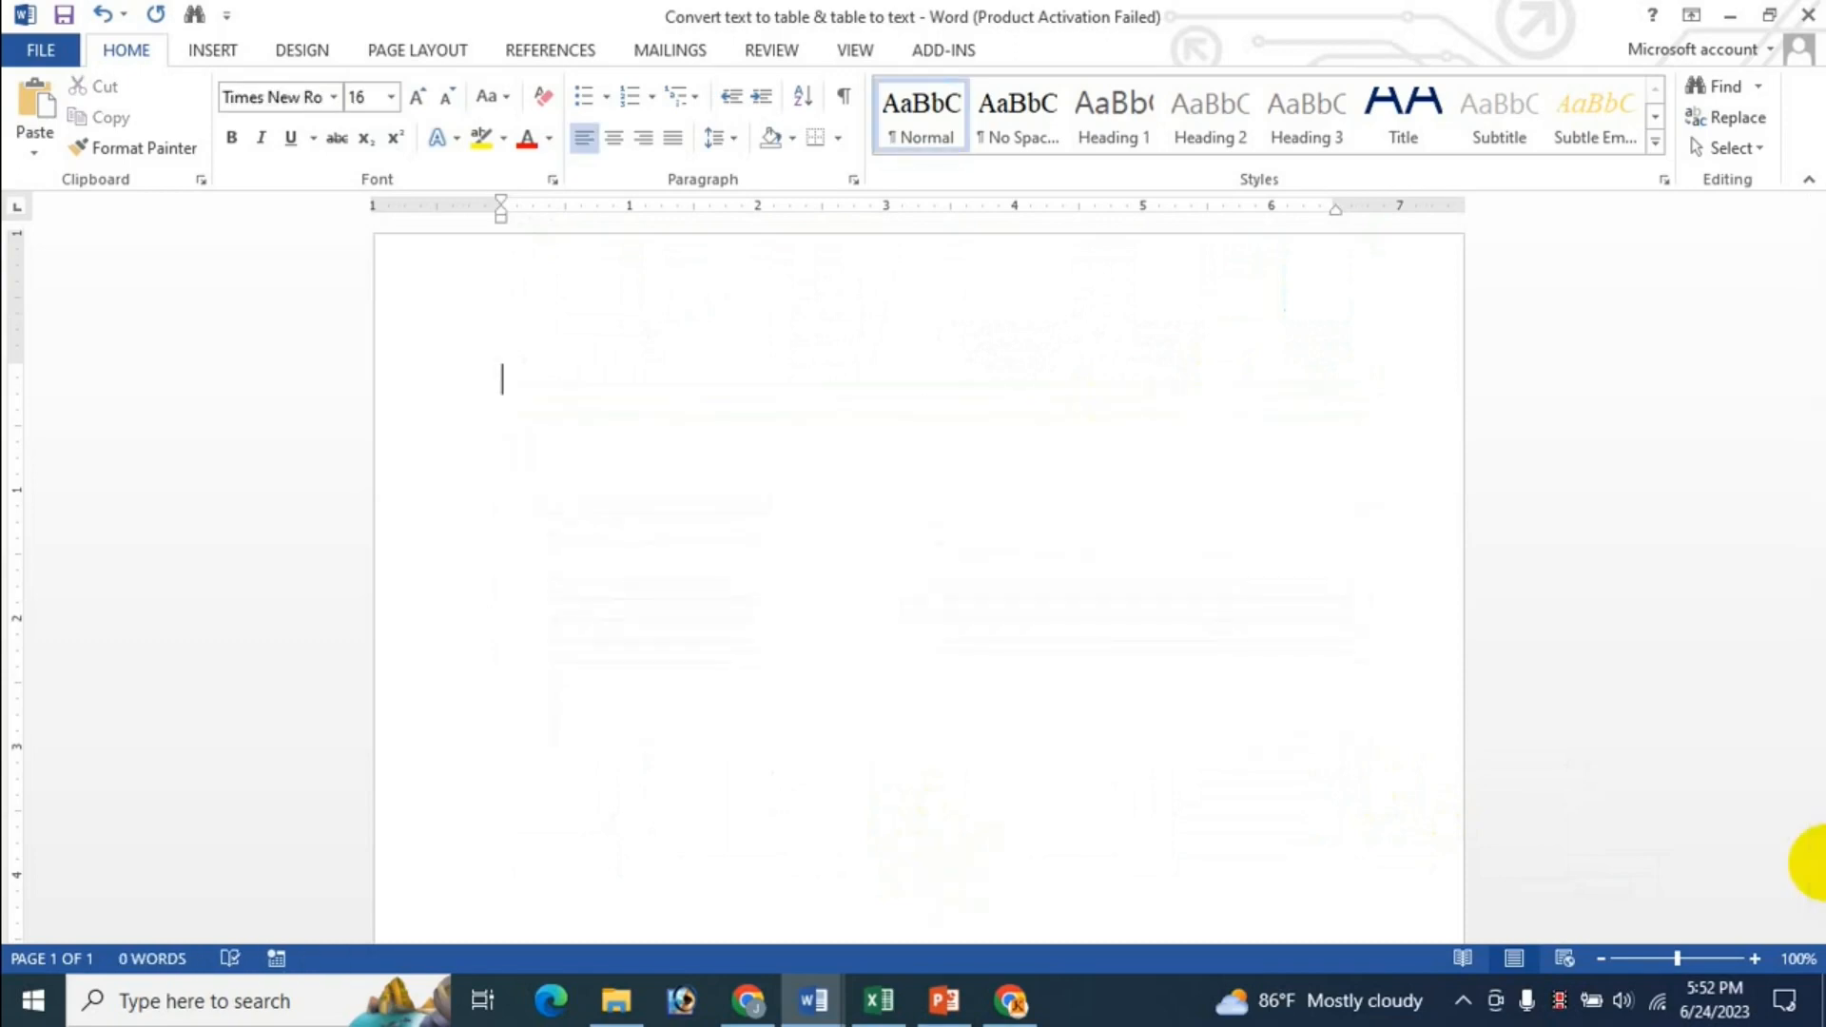
# - Paste the employee table again into the empty document and set it to the Picture paste option
pyautogui.hotkey('ctrl', 'v')
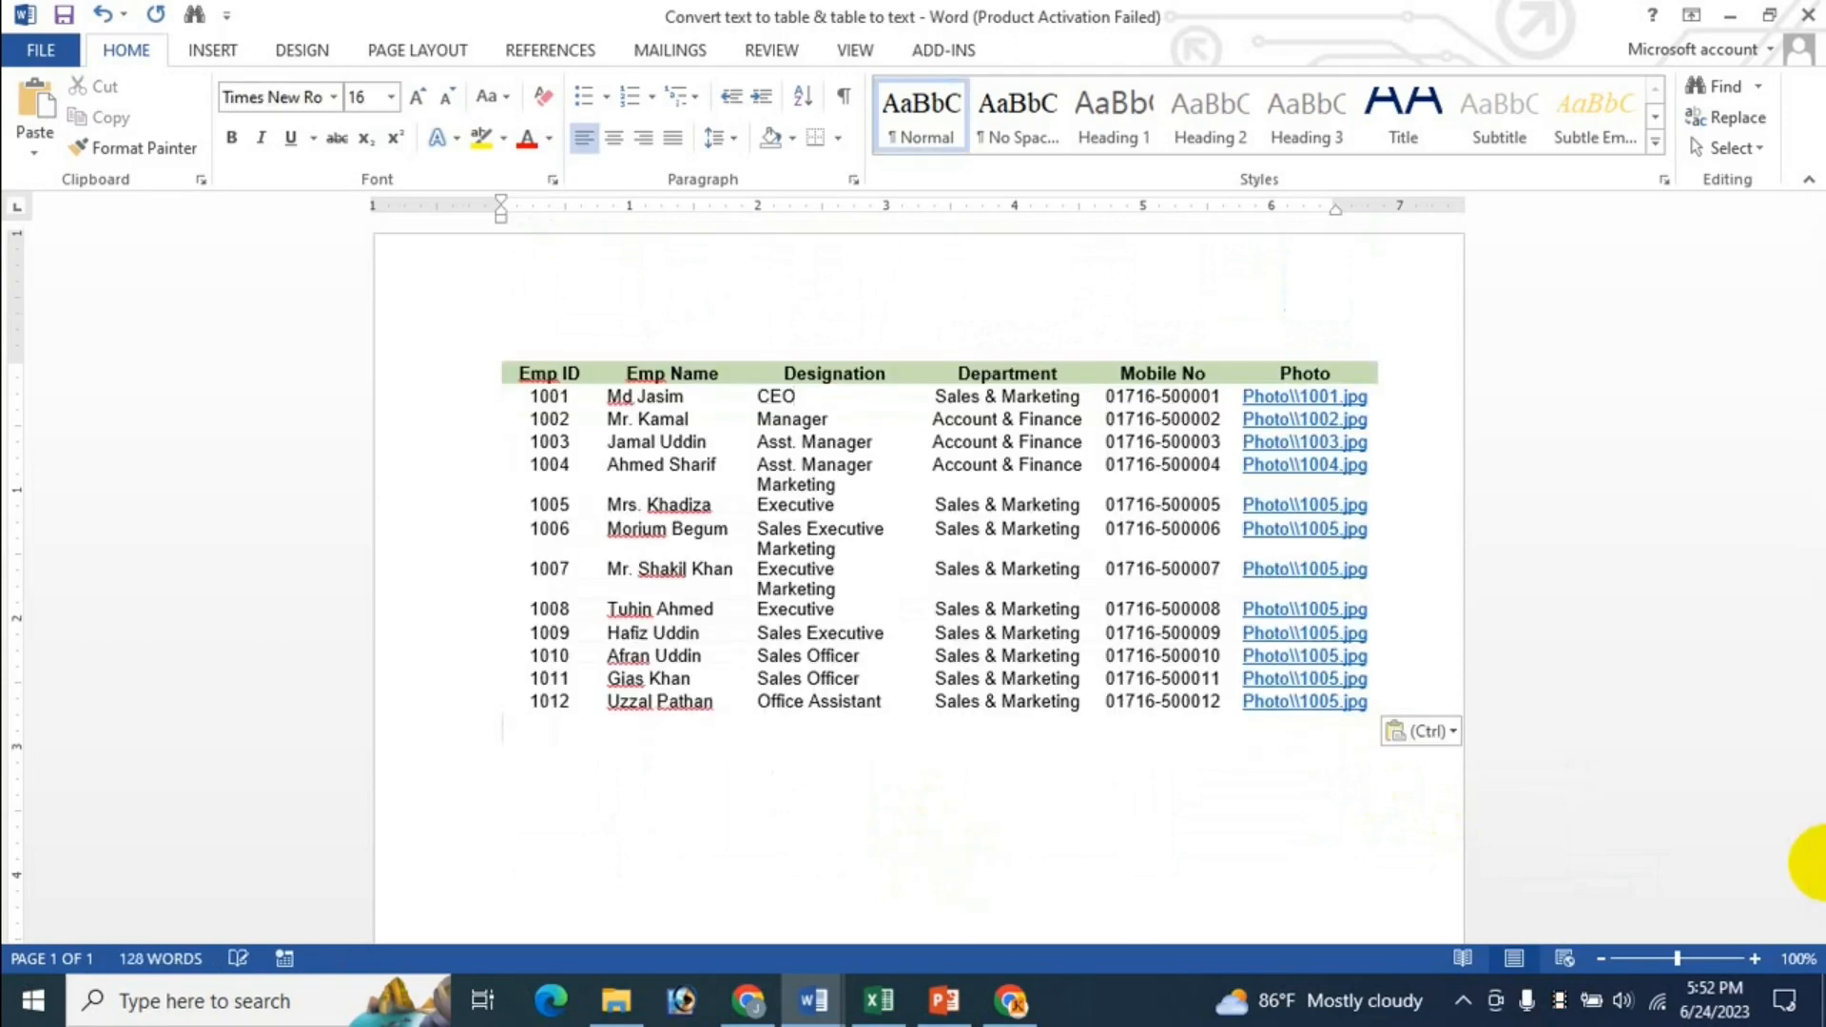
pyautogui.click(1445, 731)
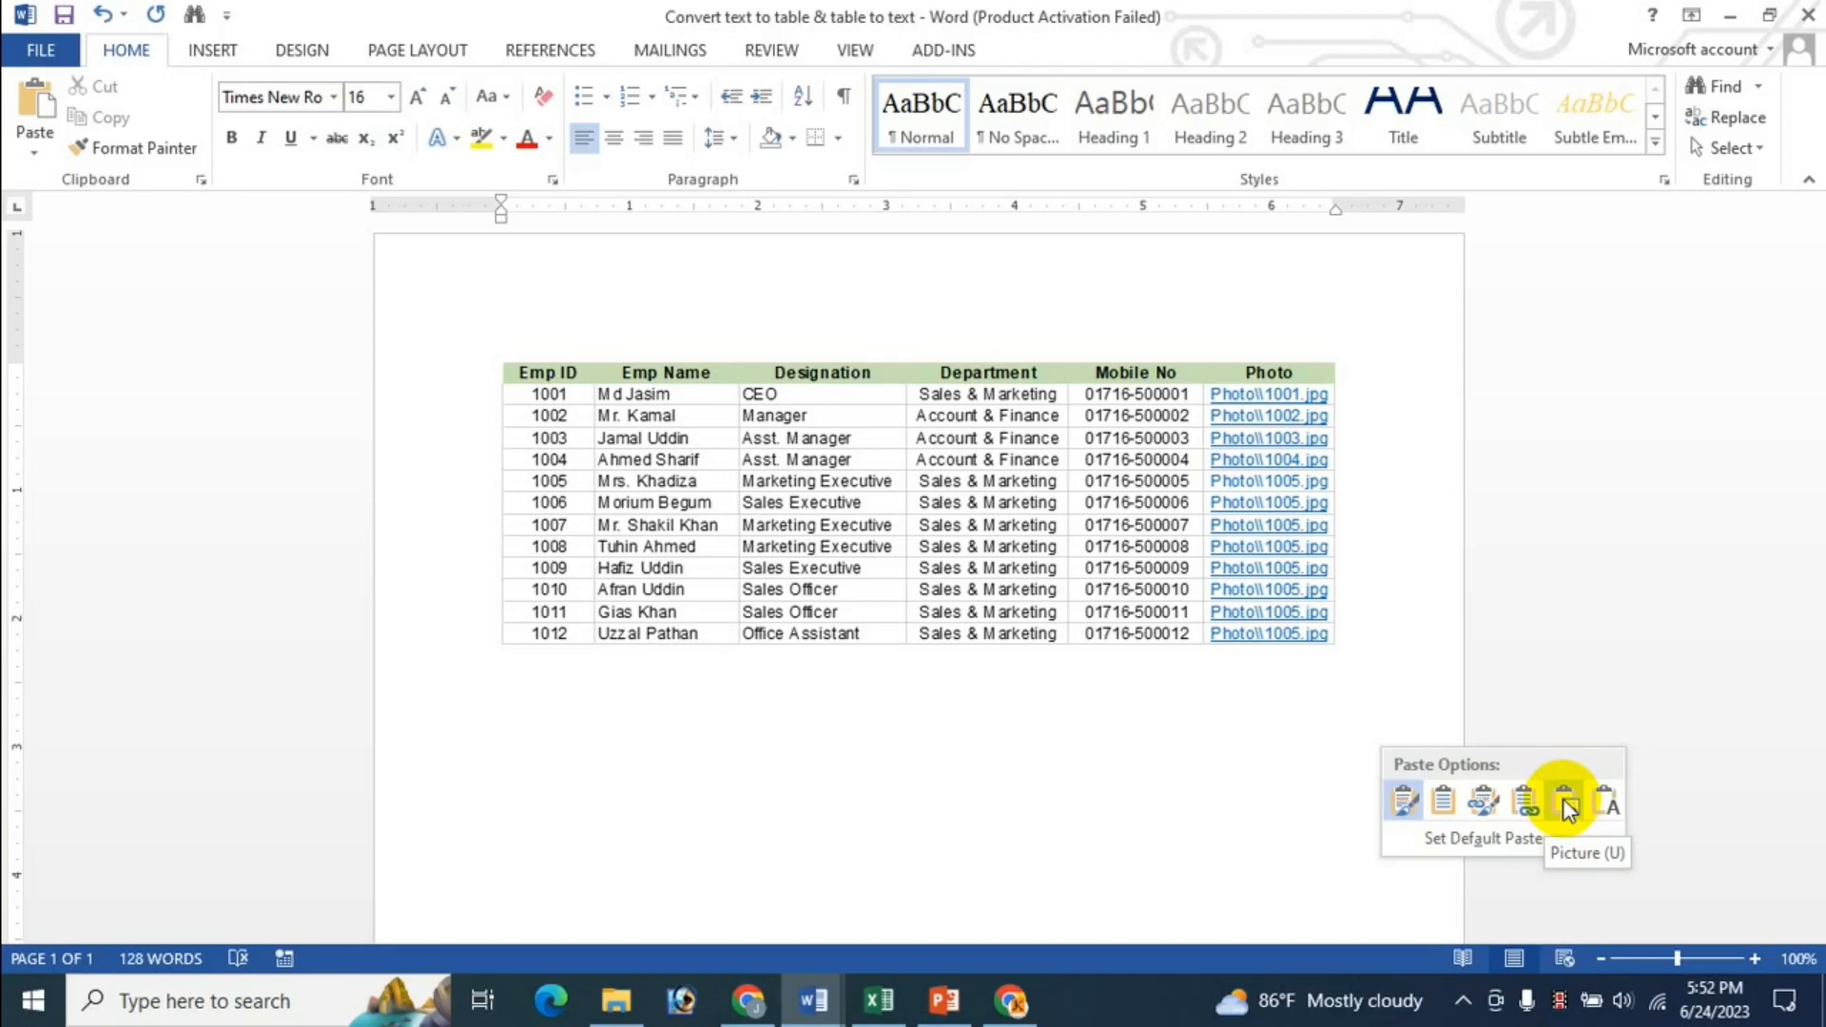
pyautogui.click(1567, 807)
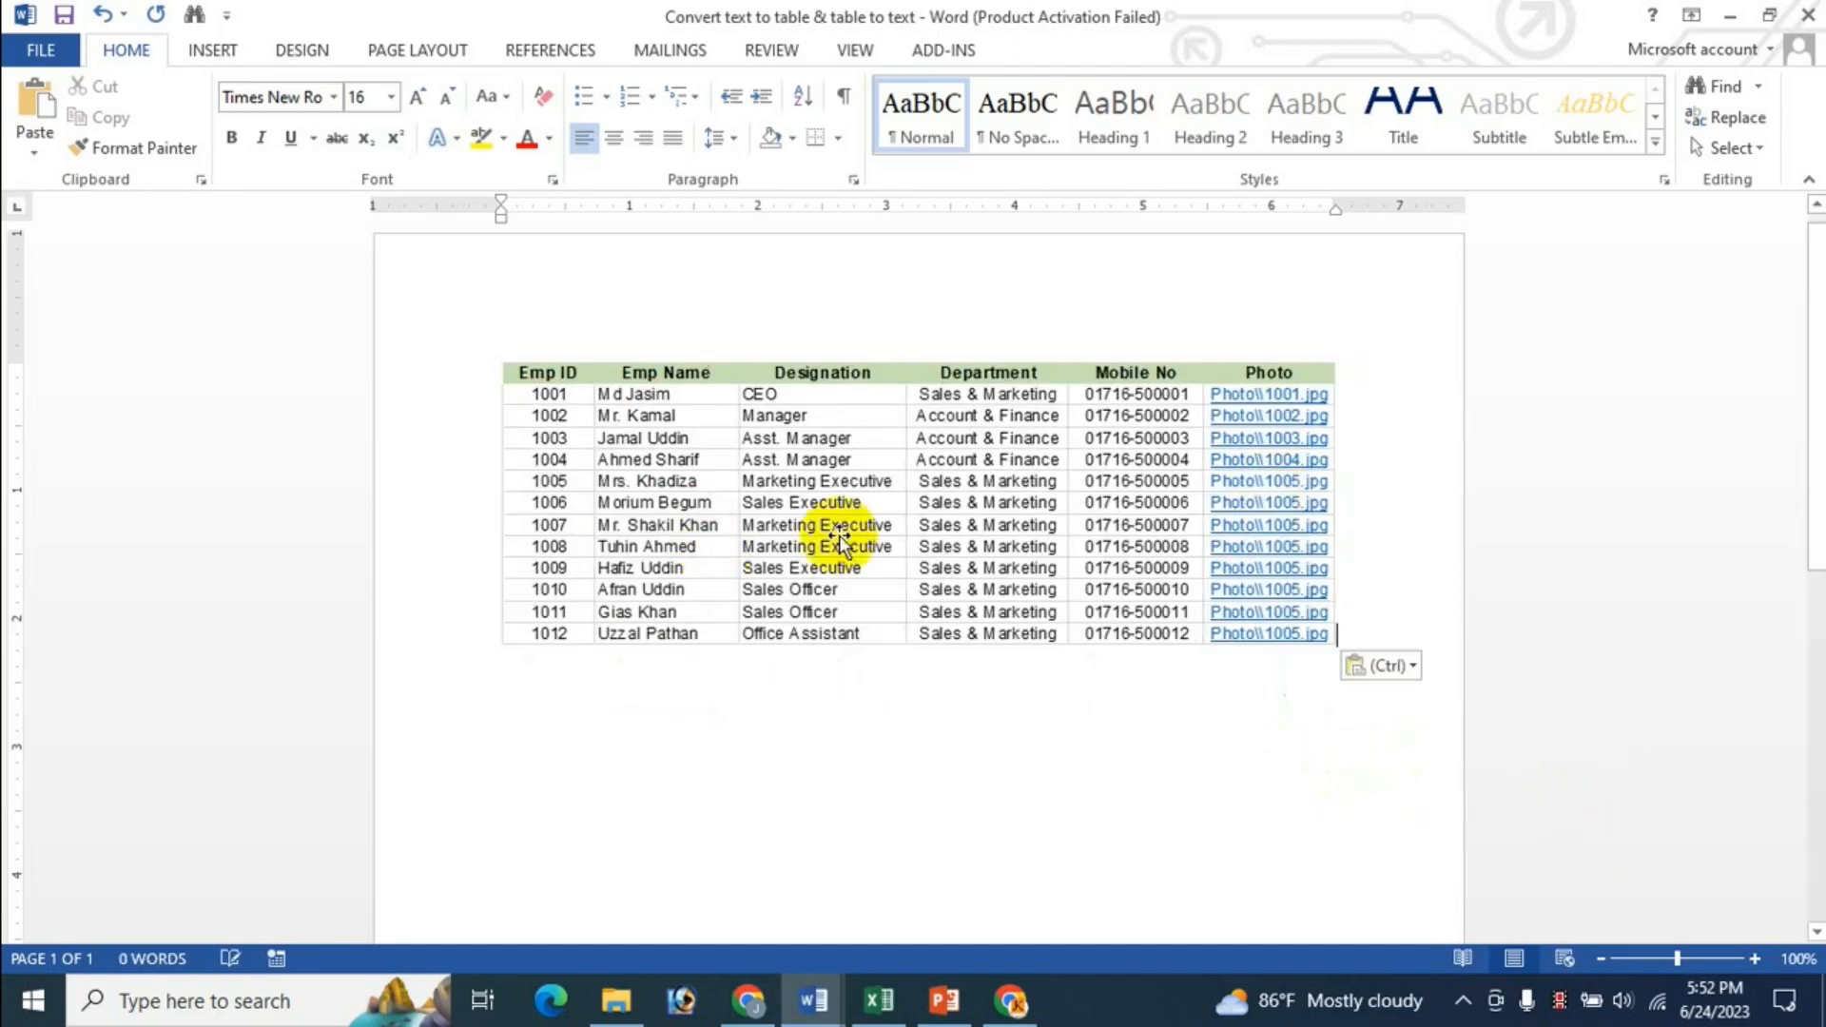
# - Set the table picture's text wrapping to In Front of Text and move the picture freely around the page
pyautogui.click(837, 466)
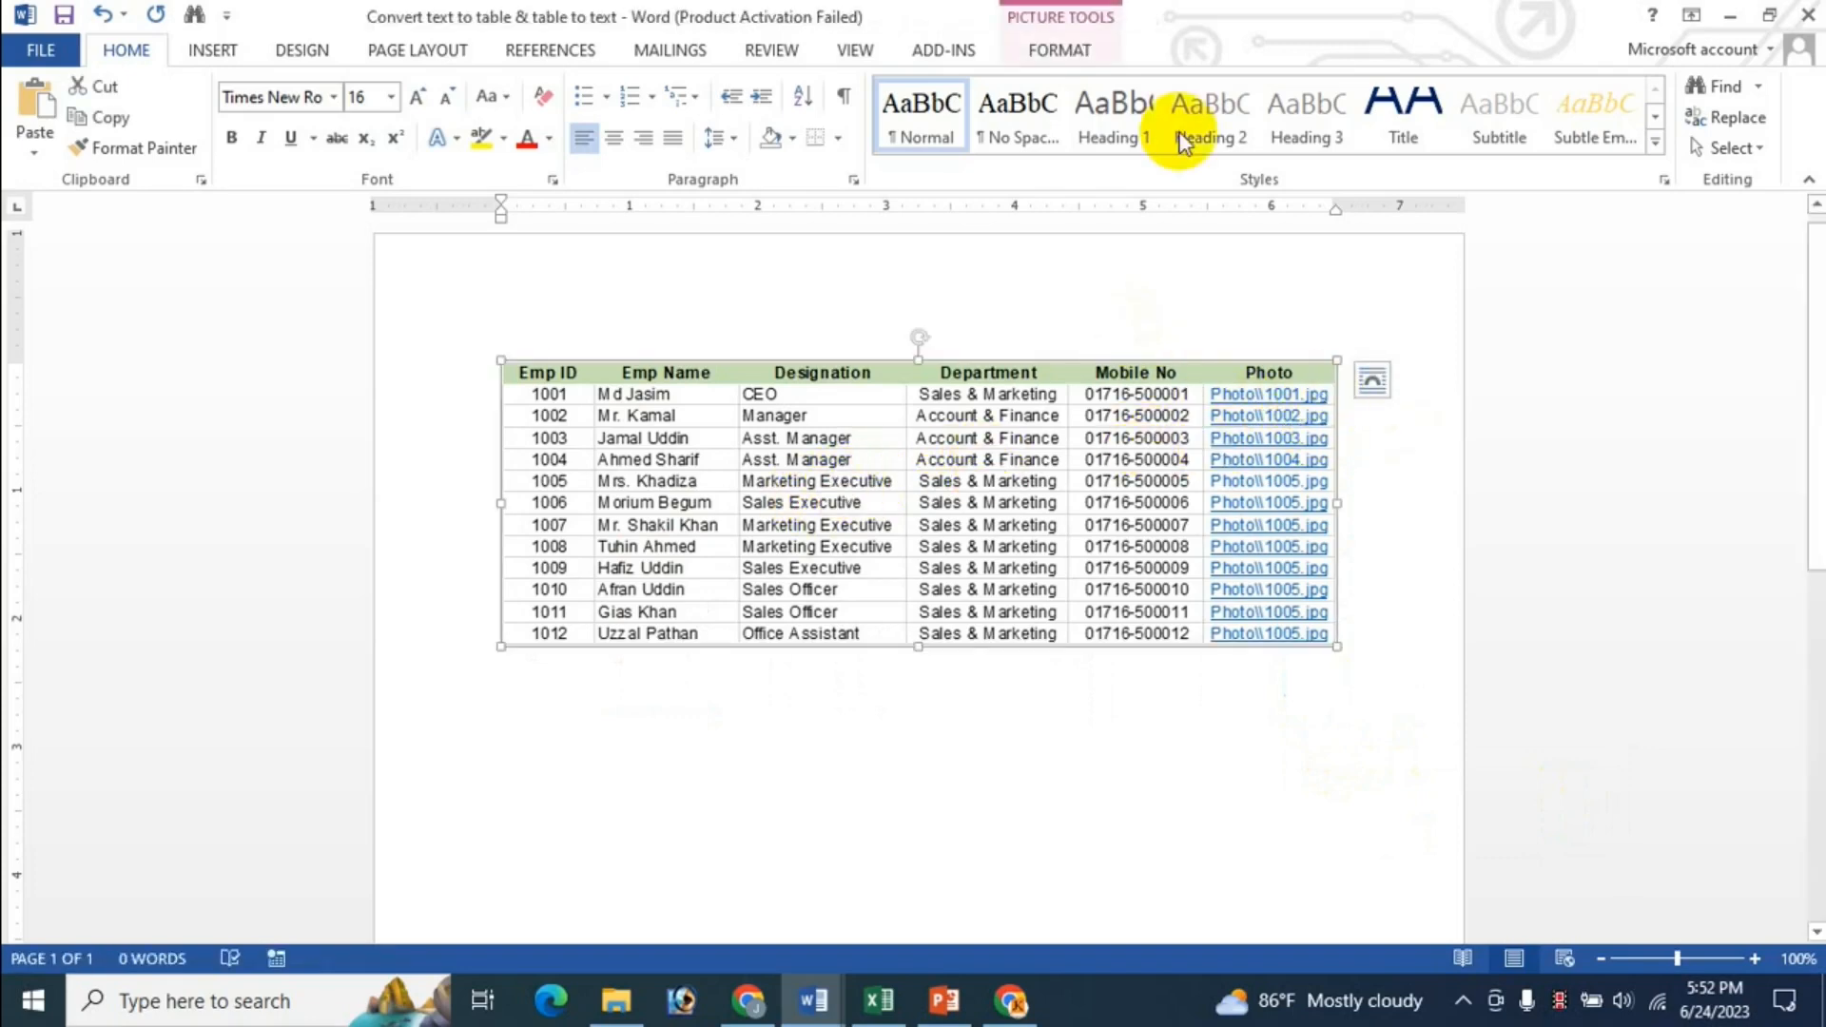
pyautogui.click(1063, 50)
pyautogui.click(1250, 143)
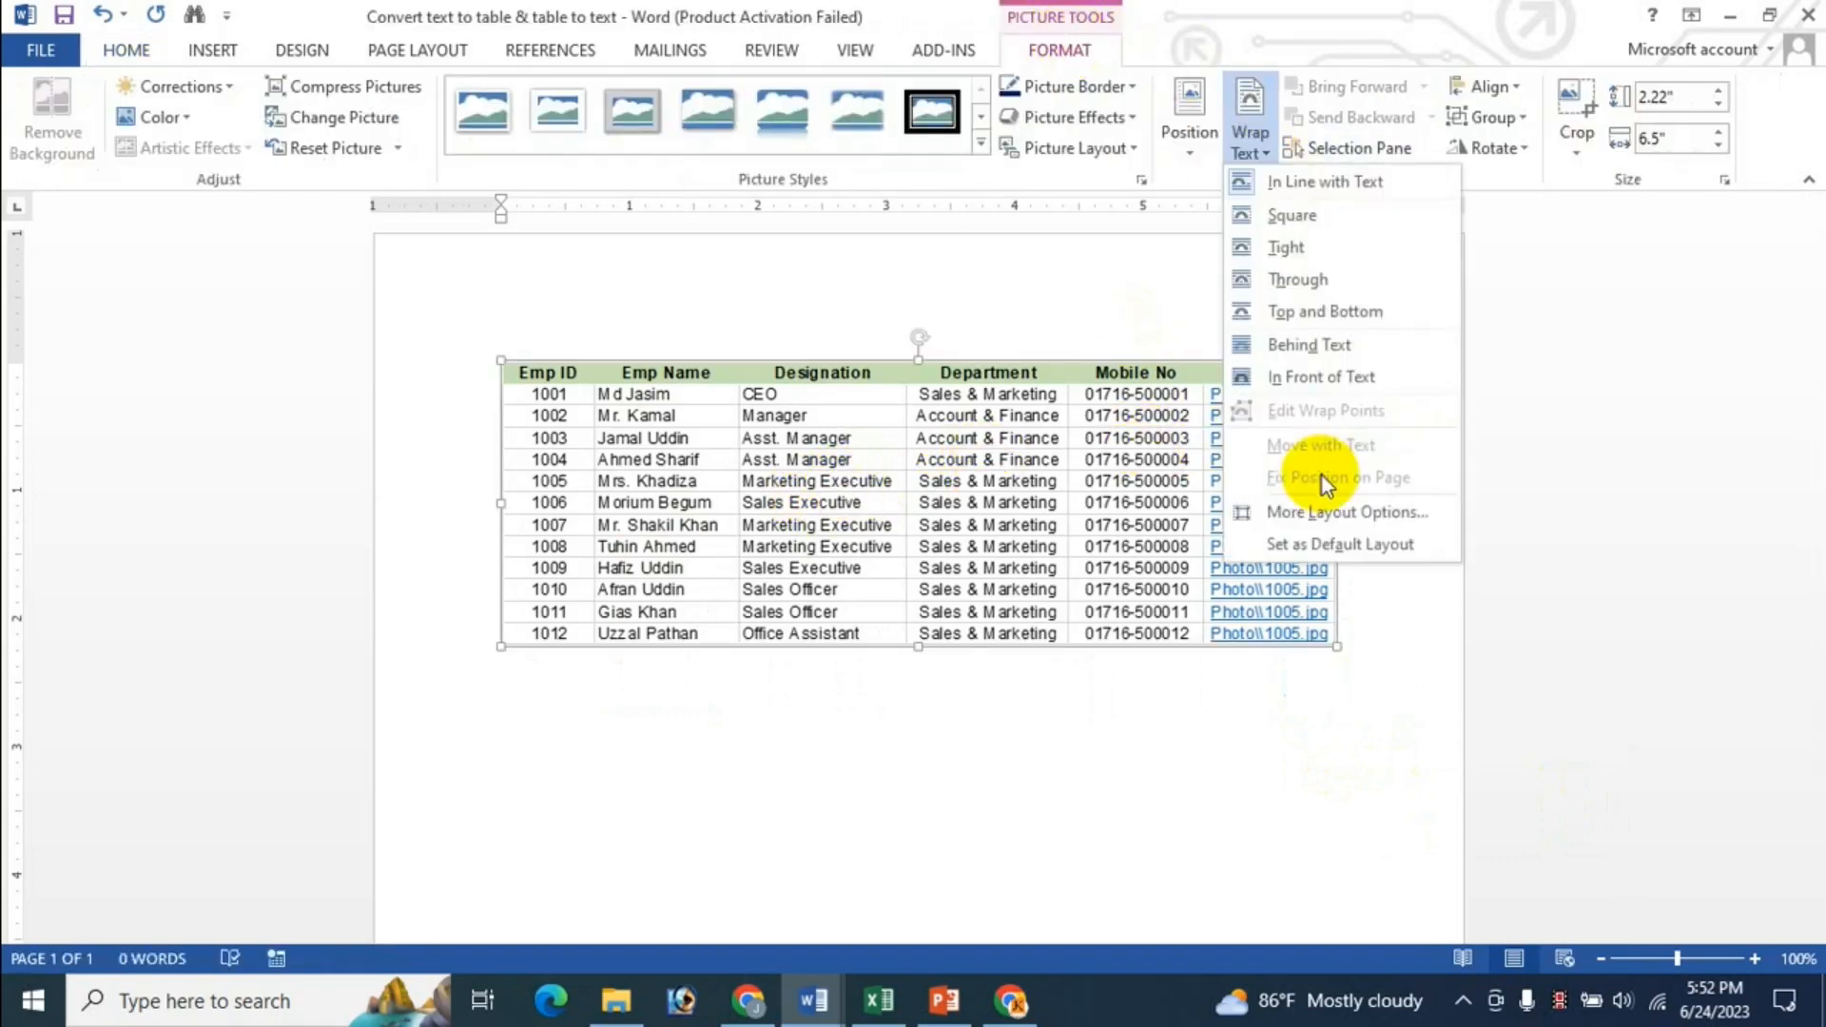
pyautogui.click(1322, 380)
pyautogui.moveTo(1320, 390); pyautogui.dragTo(815, 783)
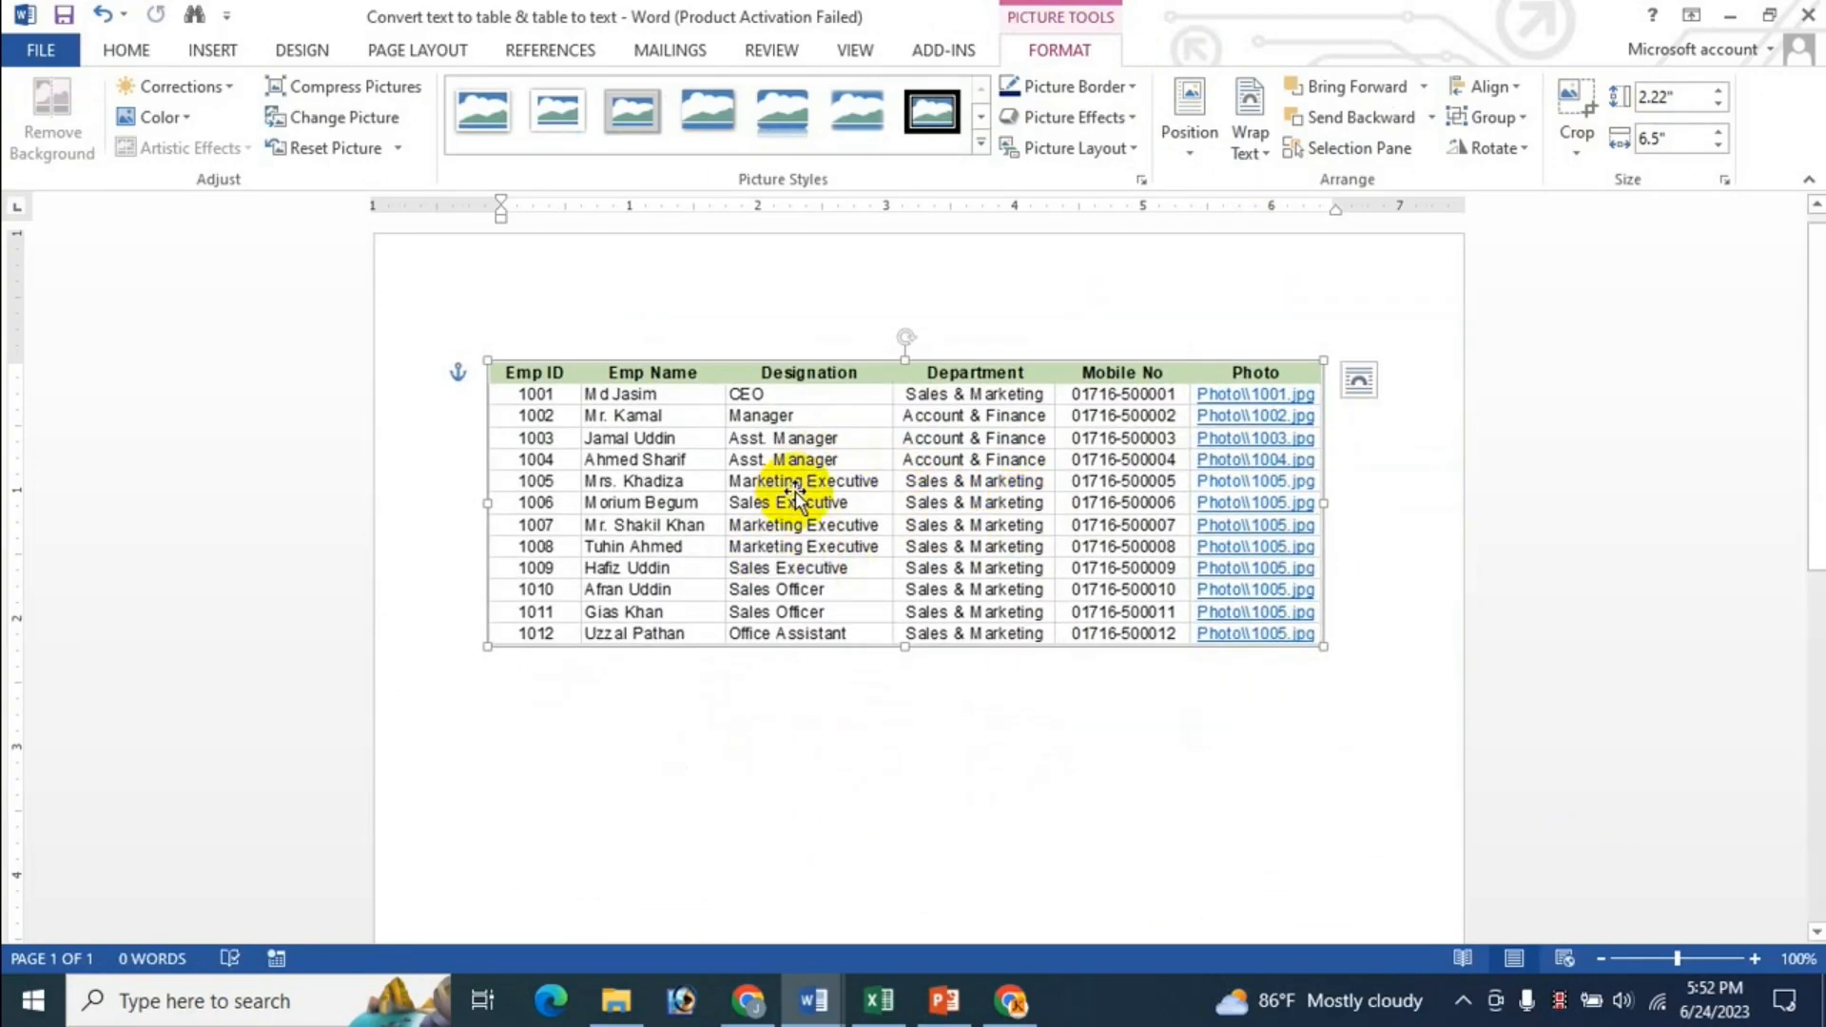
pyautogui.moveTo(794, 493); pyautogui.dragTo(1085, 528)
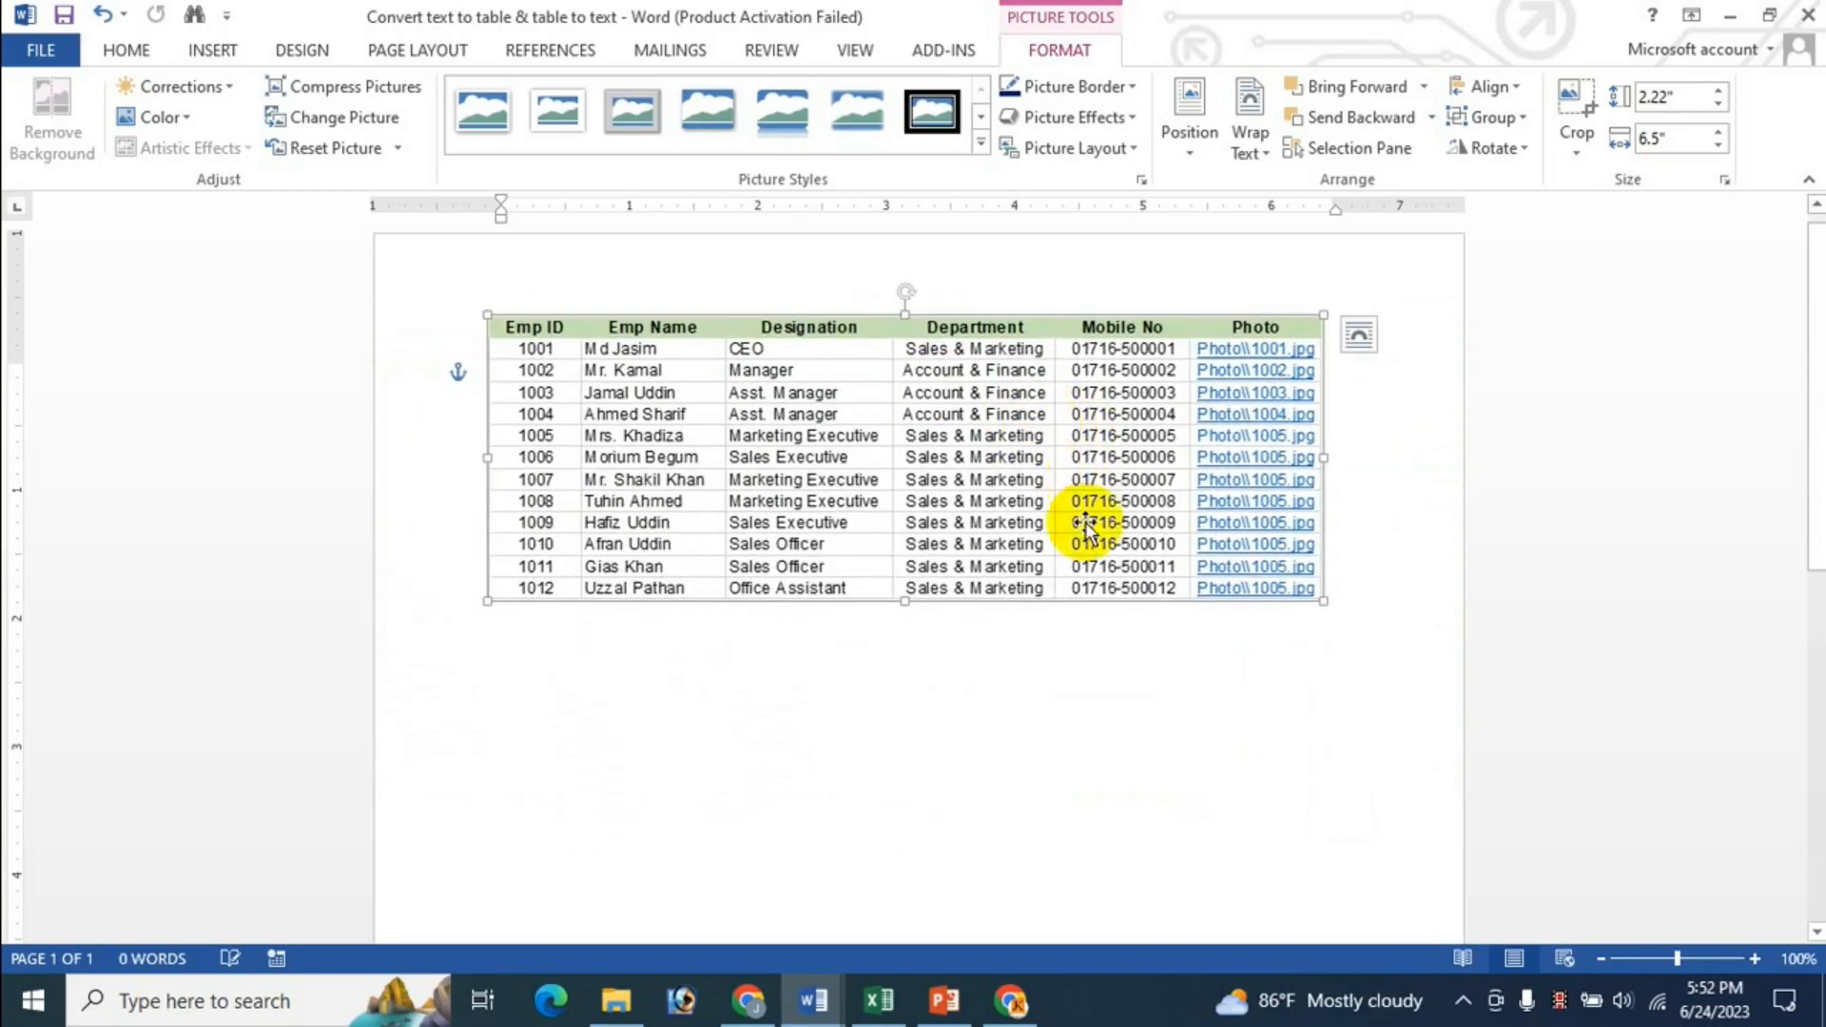
# - Delete the table picture, paste the employee table again and set it to the Keep Text Only paste option
pyautogui.press('Delete')
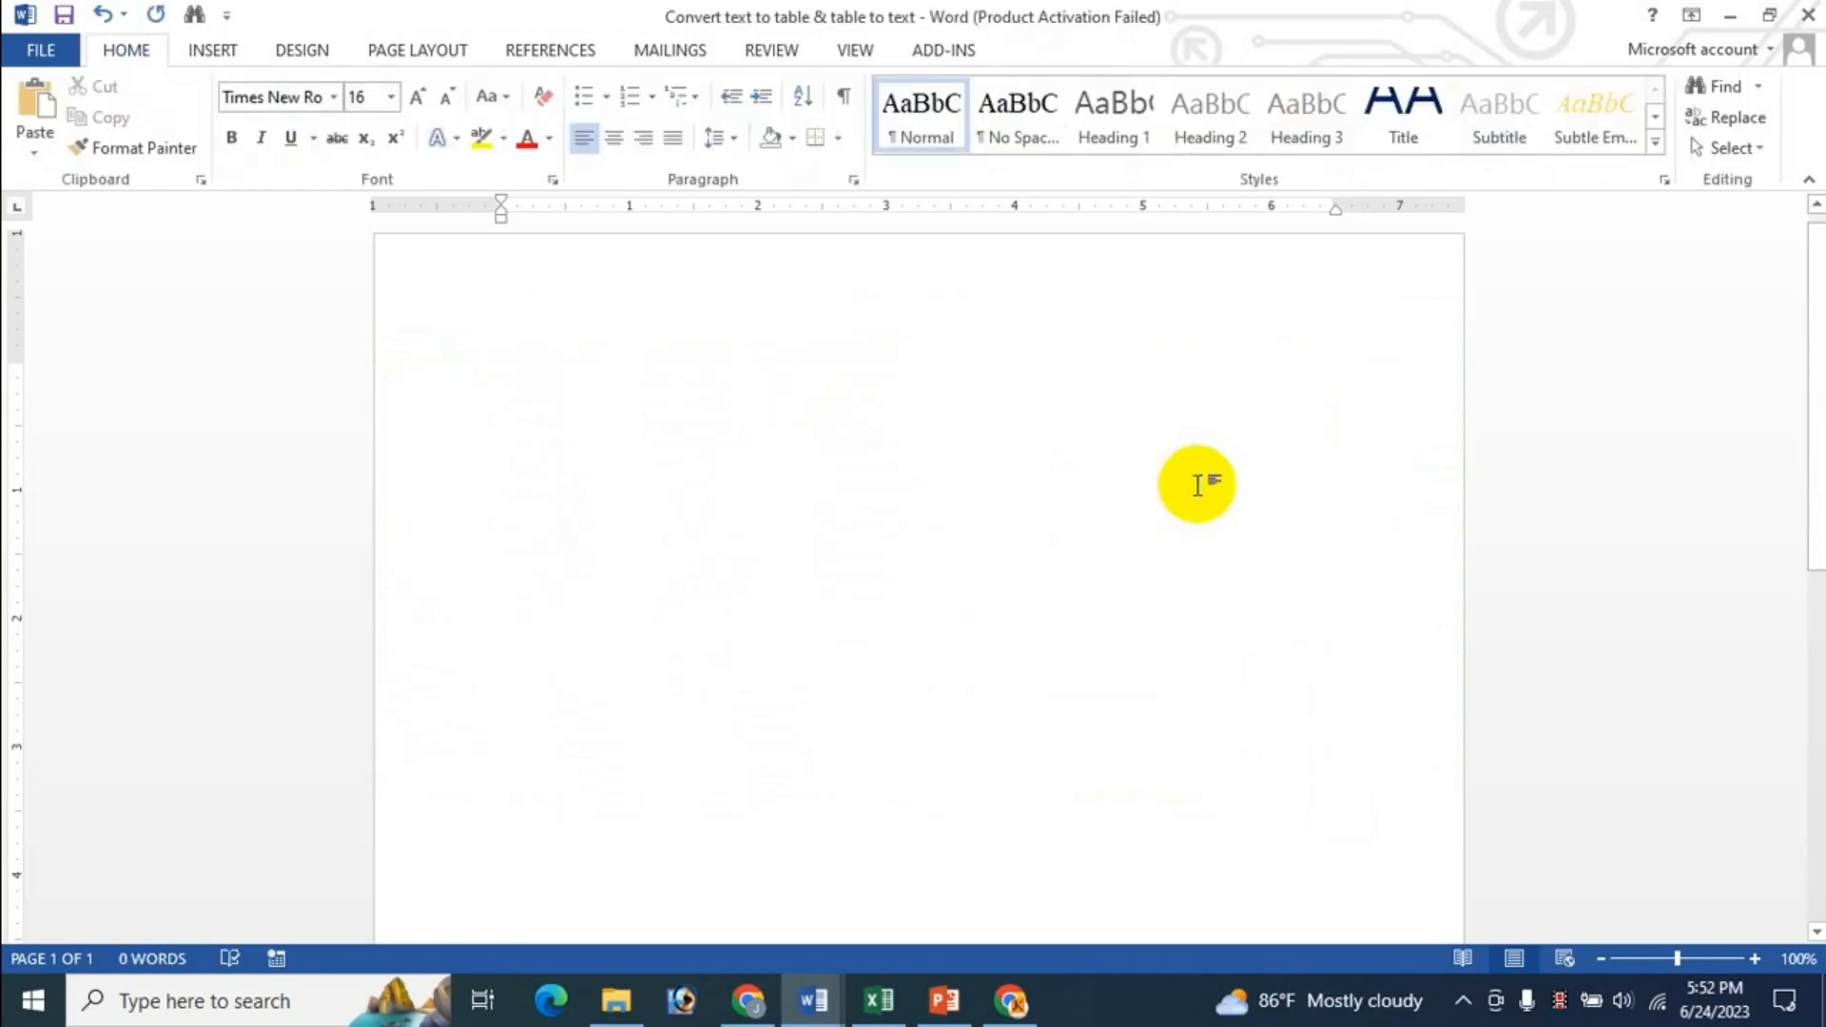
pyautogui.hotkey('ctrl', 'v')
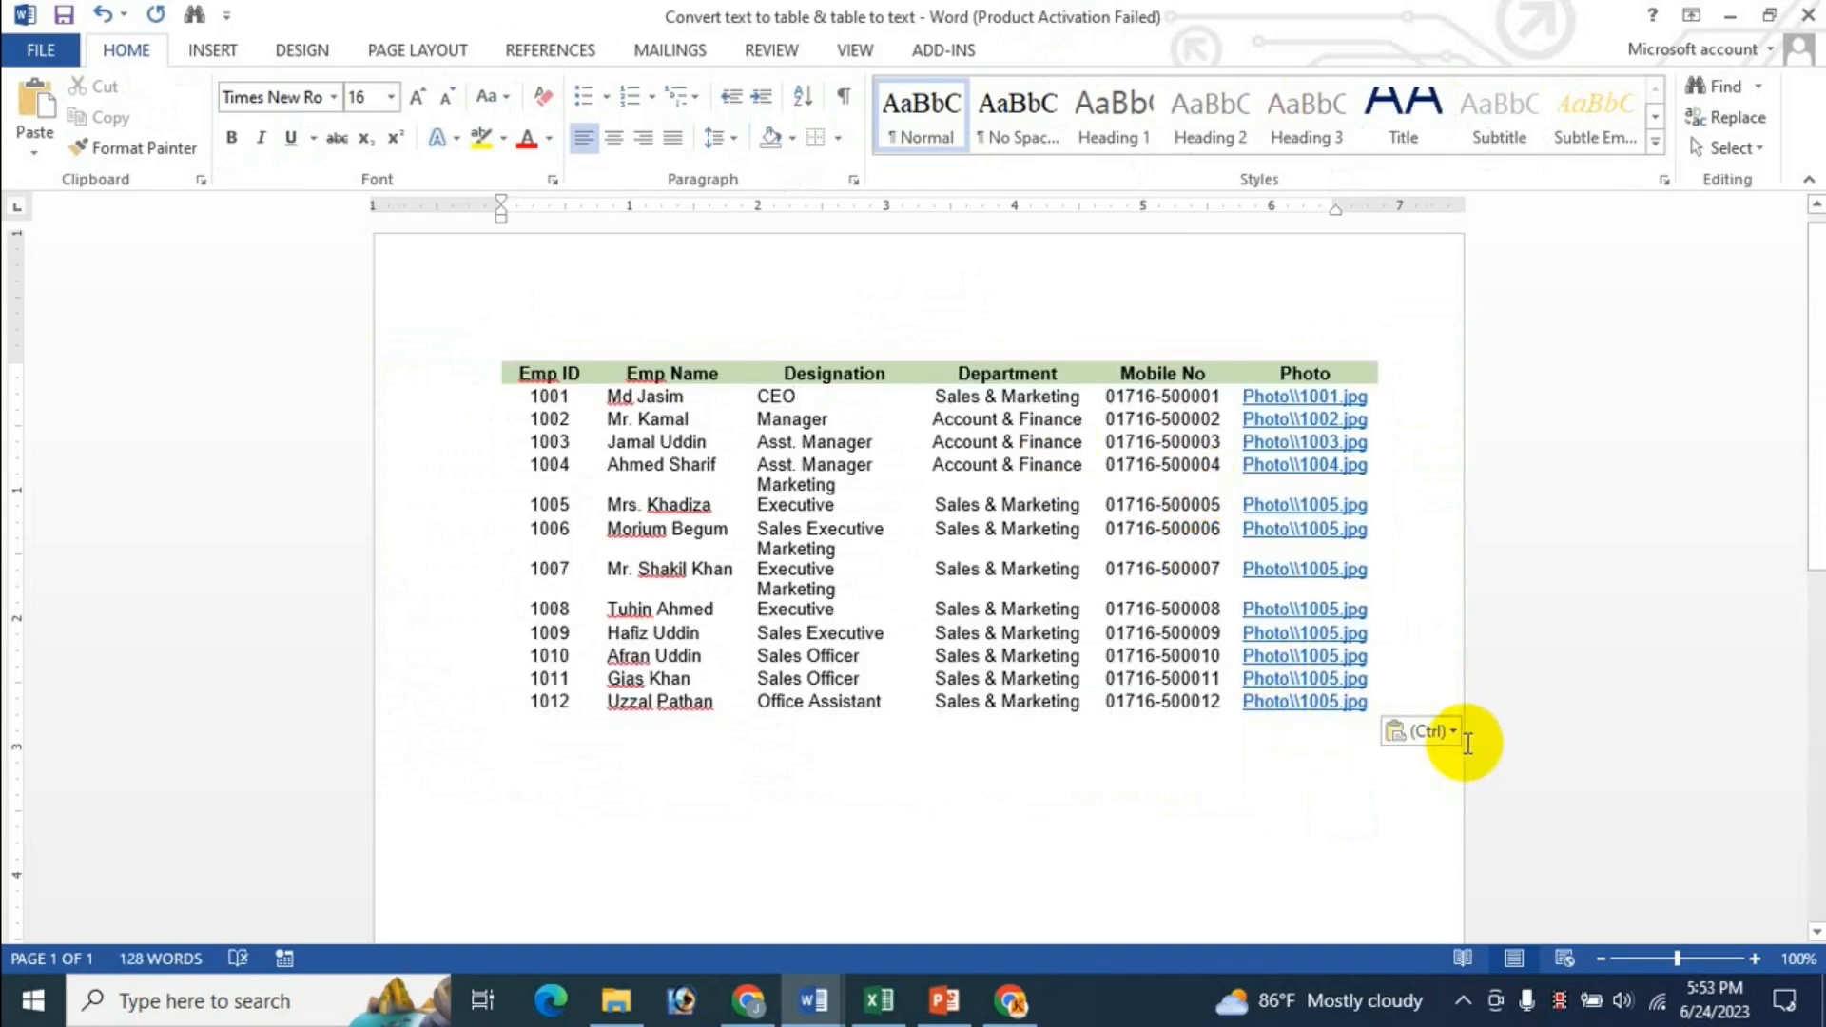
pyautogui.click(1453, 731)
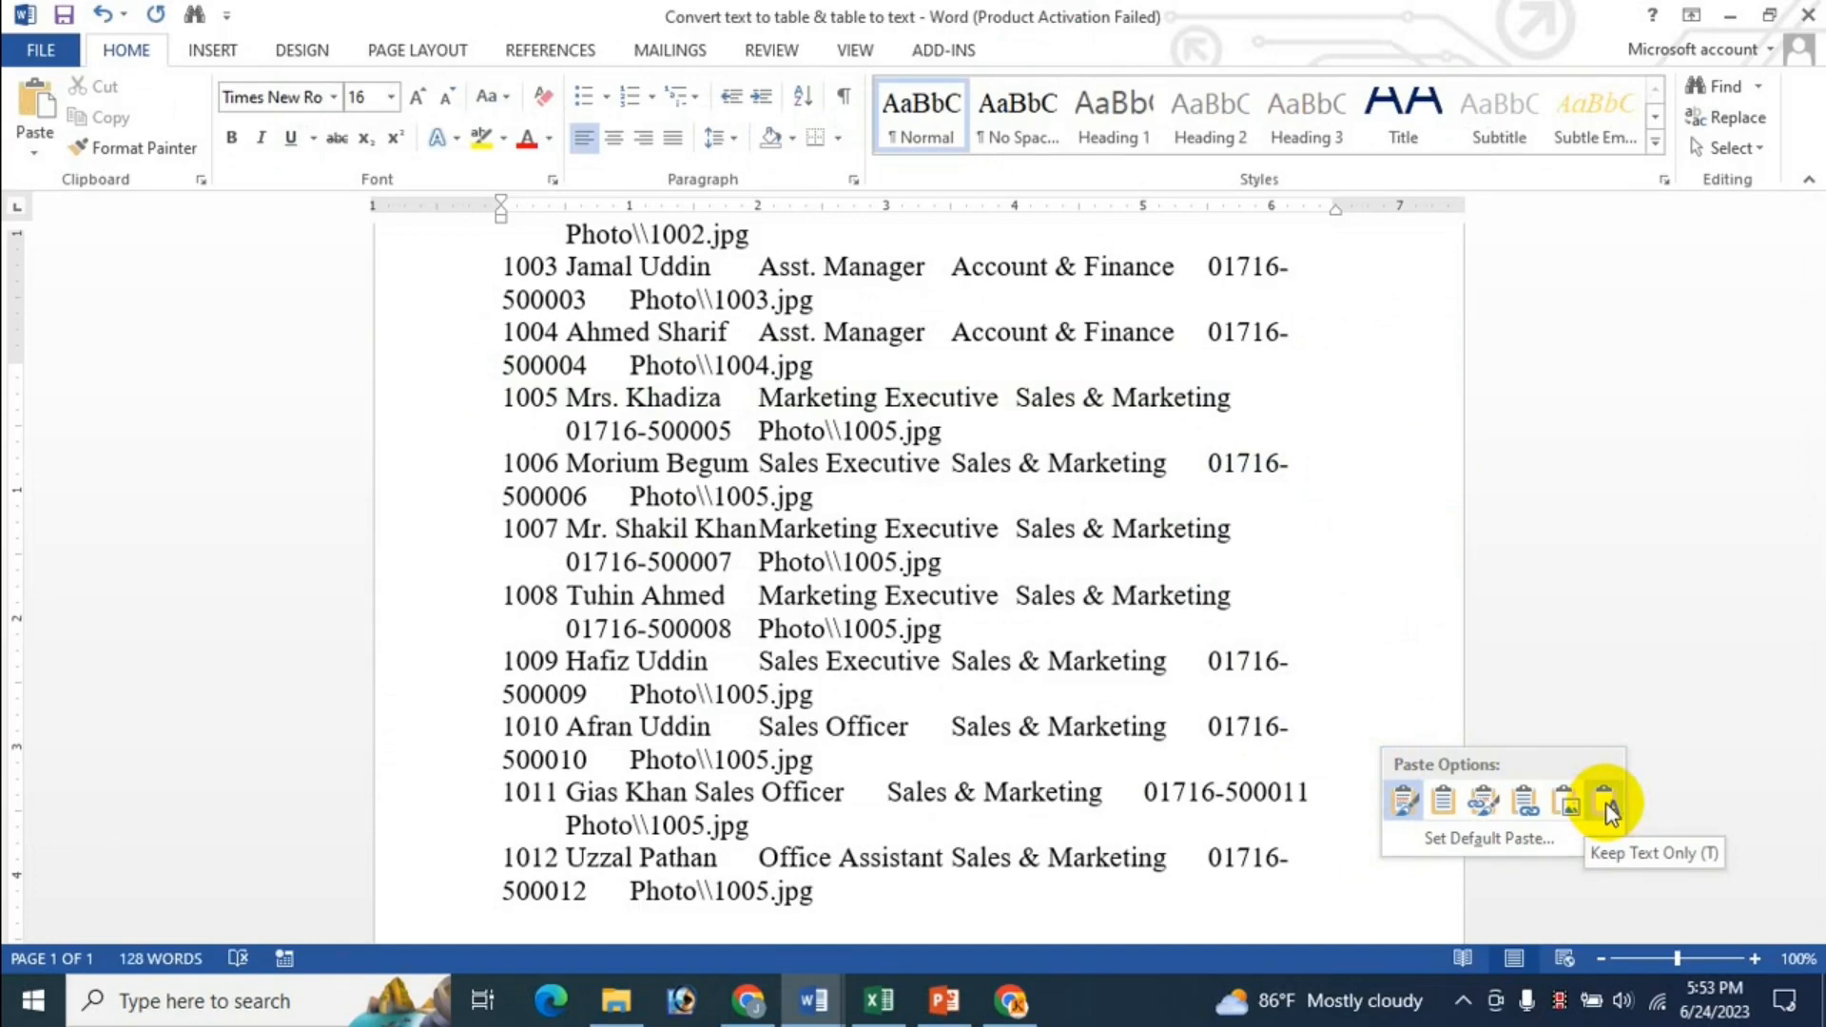
pyautogui.click(1607, 810)
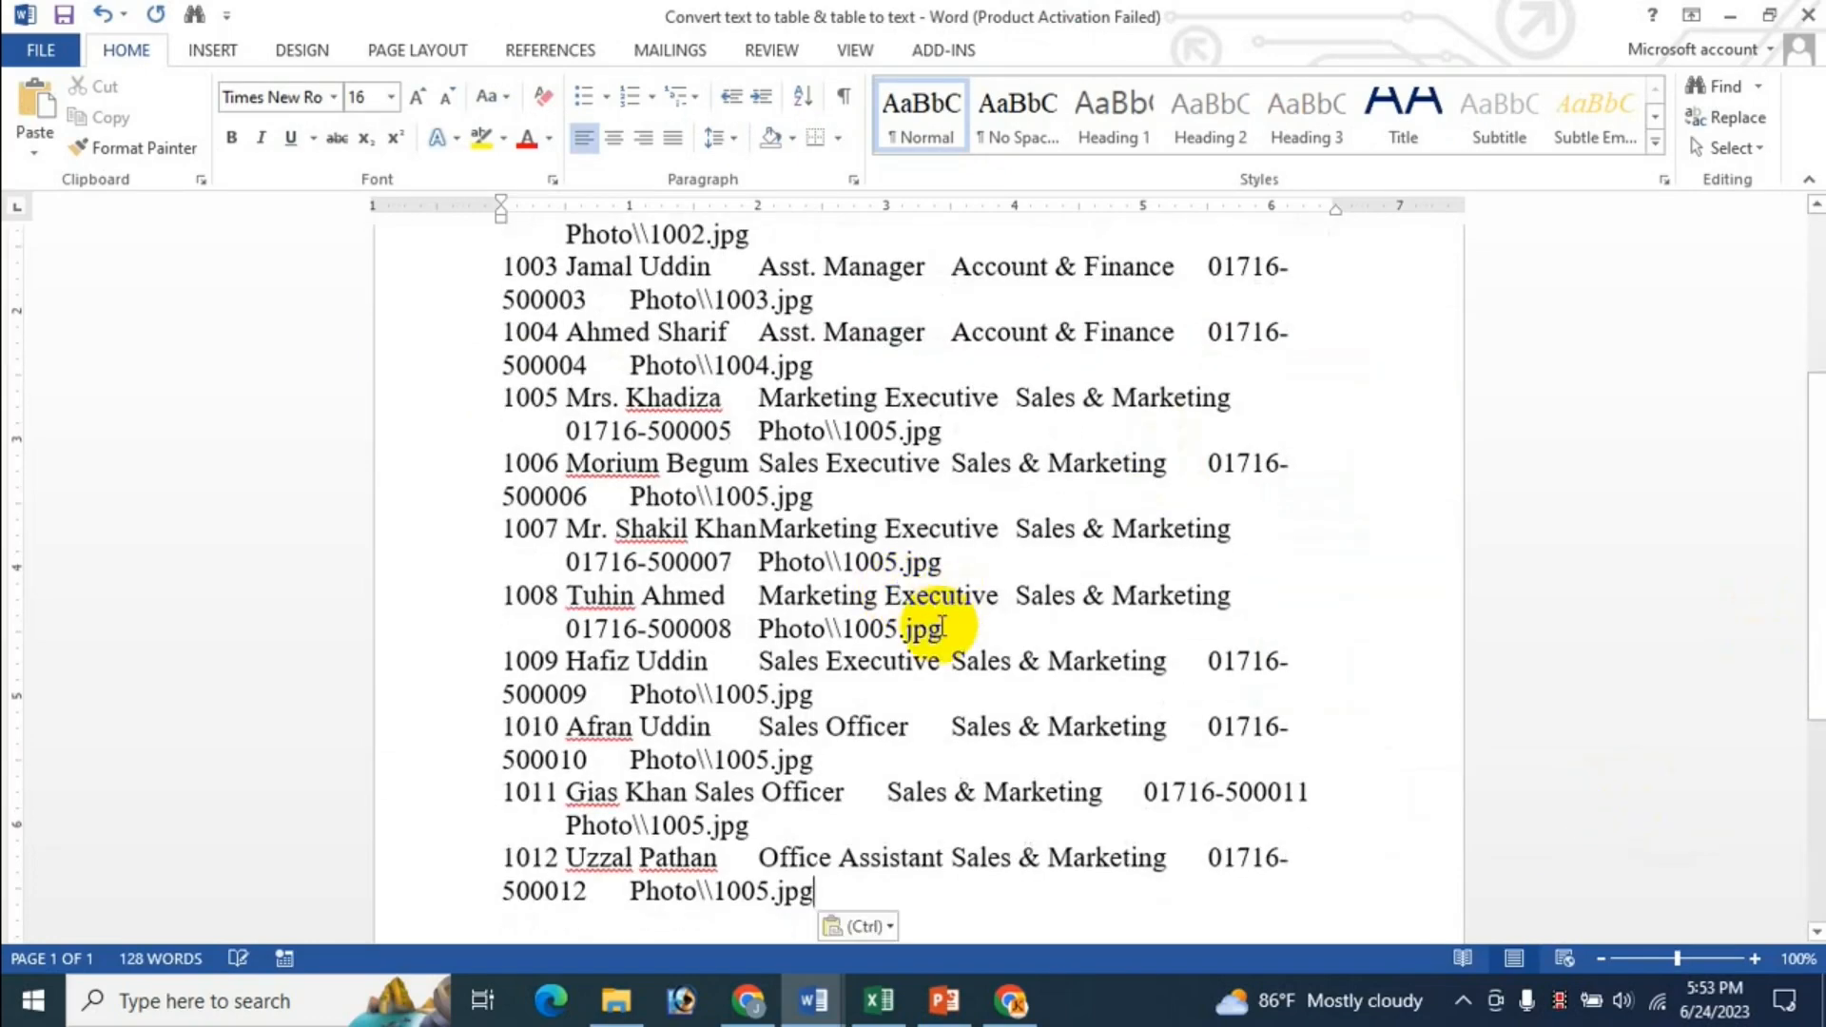
pyautogui.scroll(4, 938, 618)
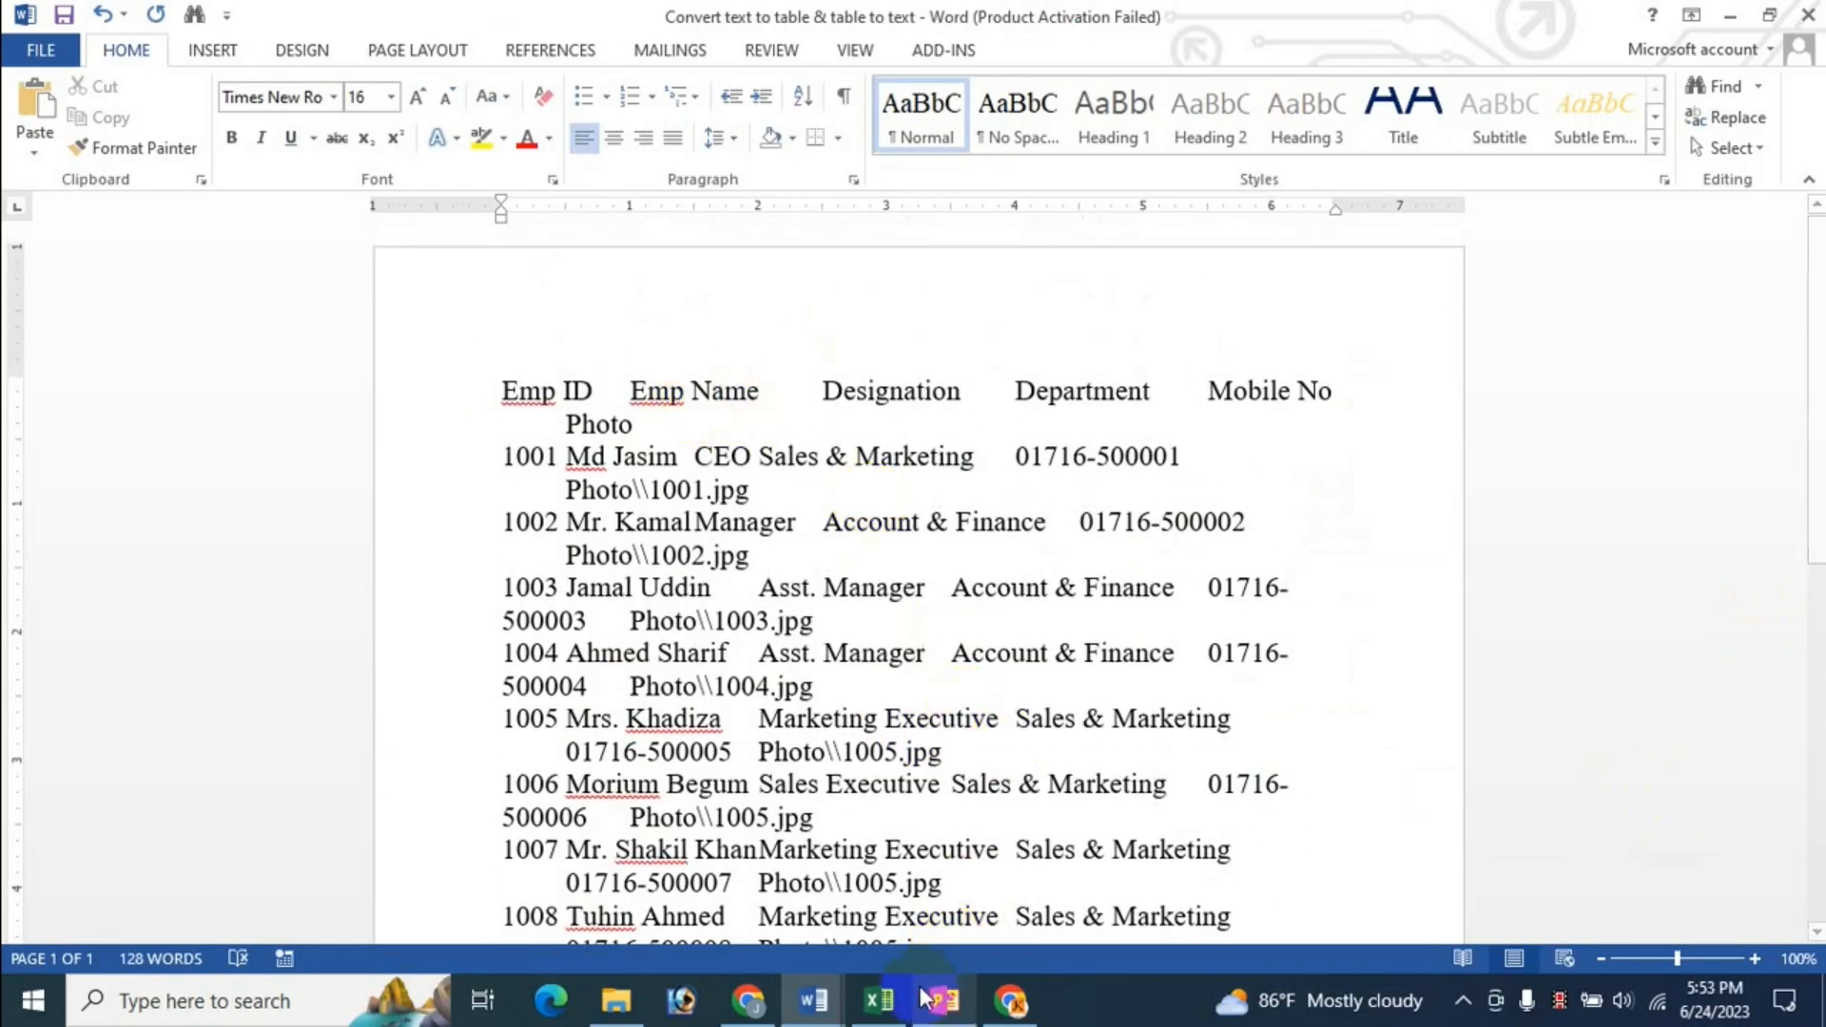
# - Compare with the Excel source, and in Word insert "cdsff" inside Name in the Emp Name heading and "dsadas" inside Sales on the 1001 line
pyautogui.click(879, 1001)
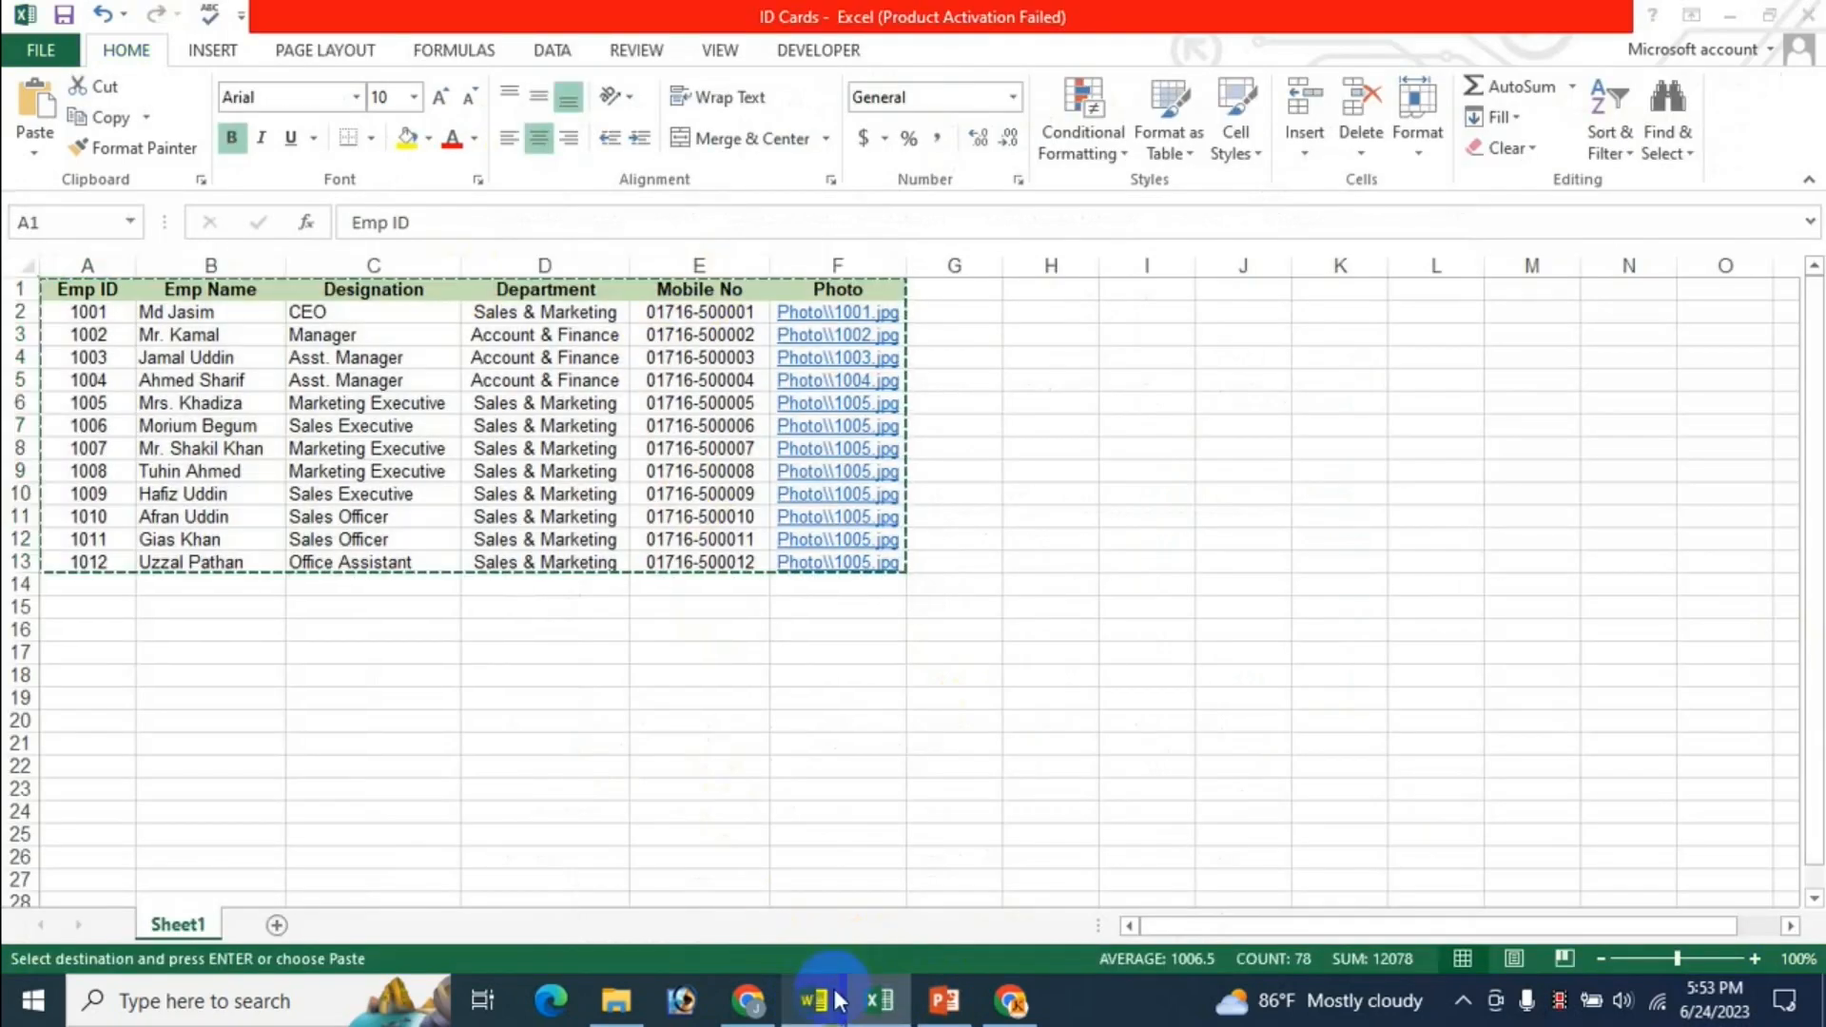
pyautogui.click(813, 998)
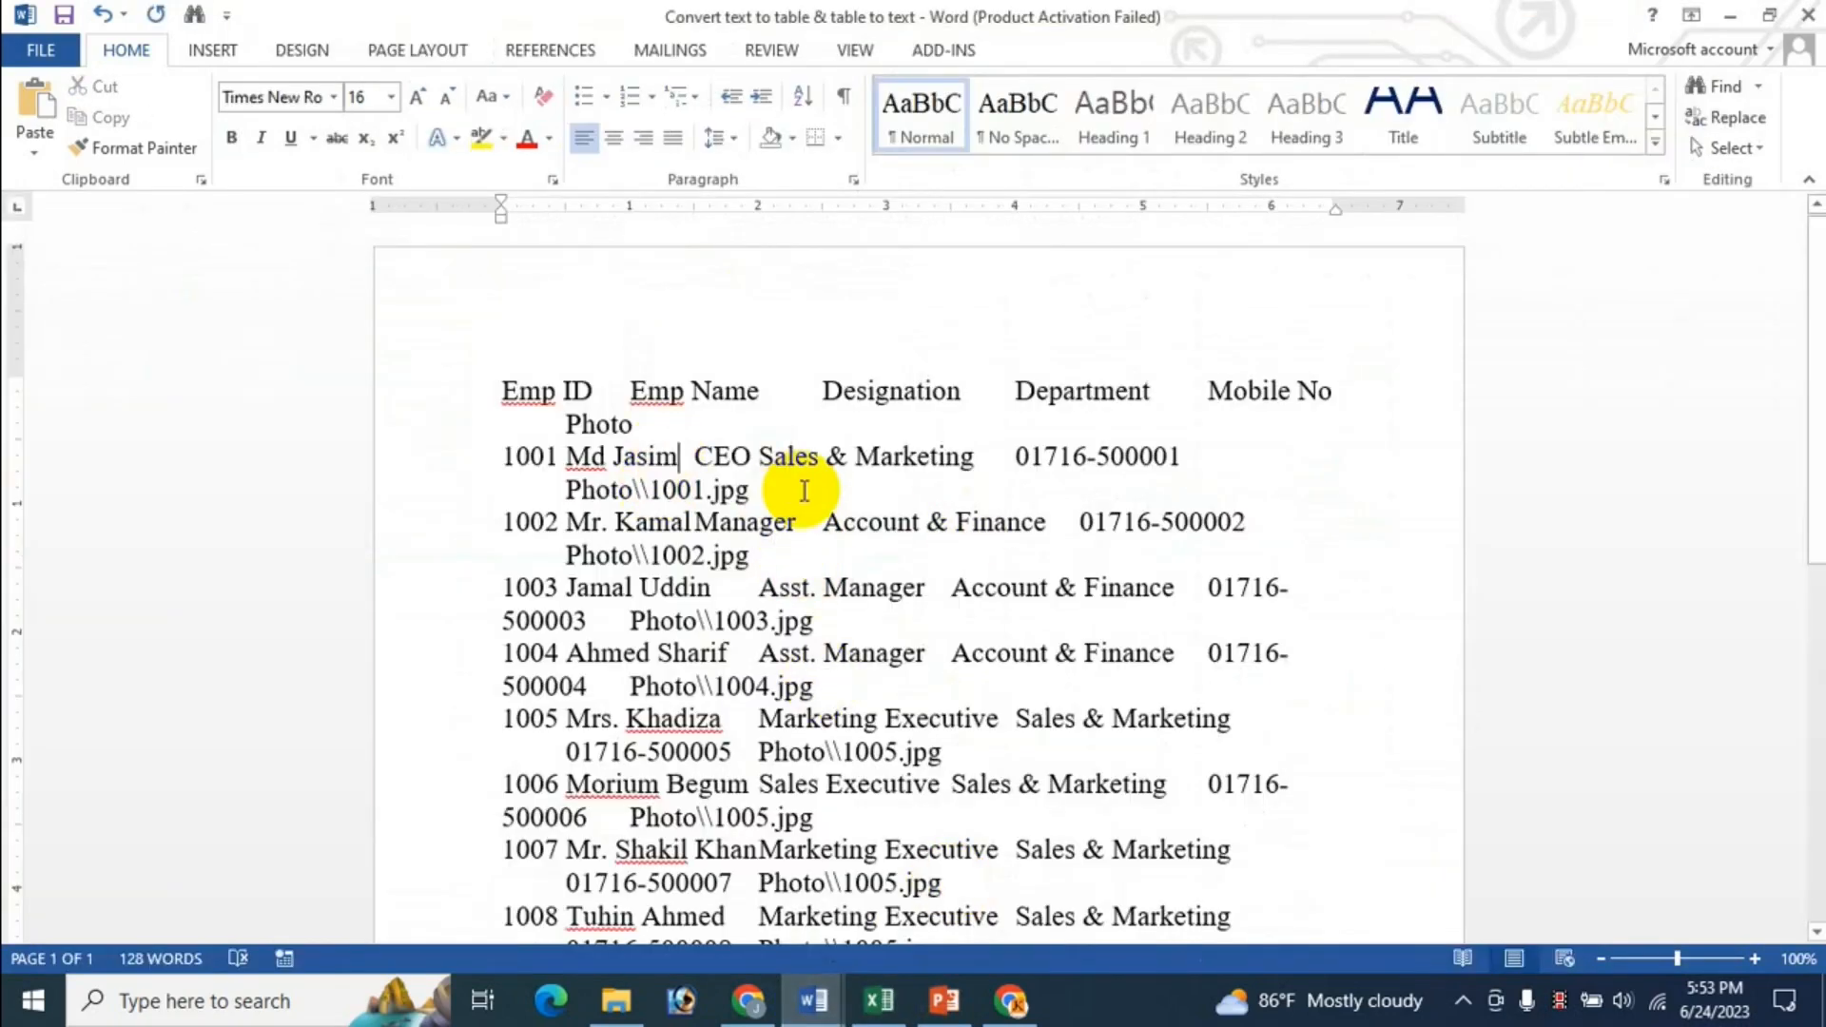
pyautogui.click(723, 391)
pyautogui.write('cdsff')
pyautogui.click(807, 456)
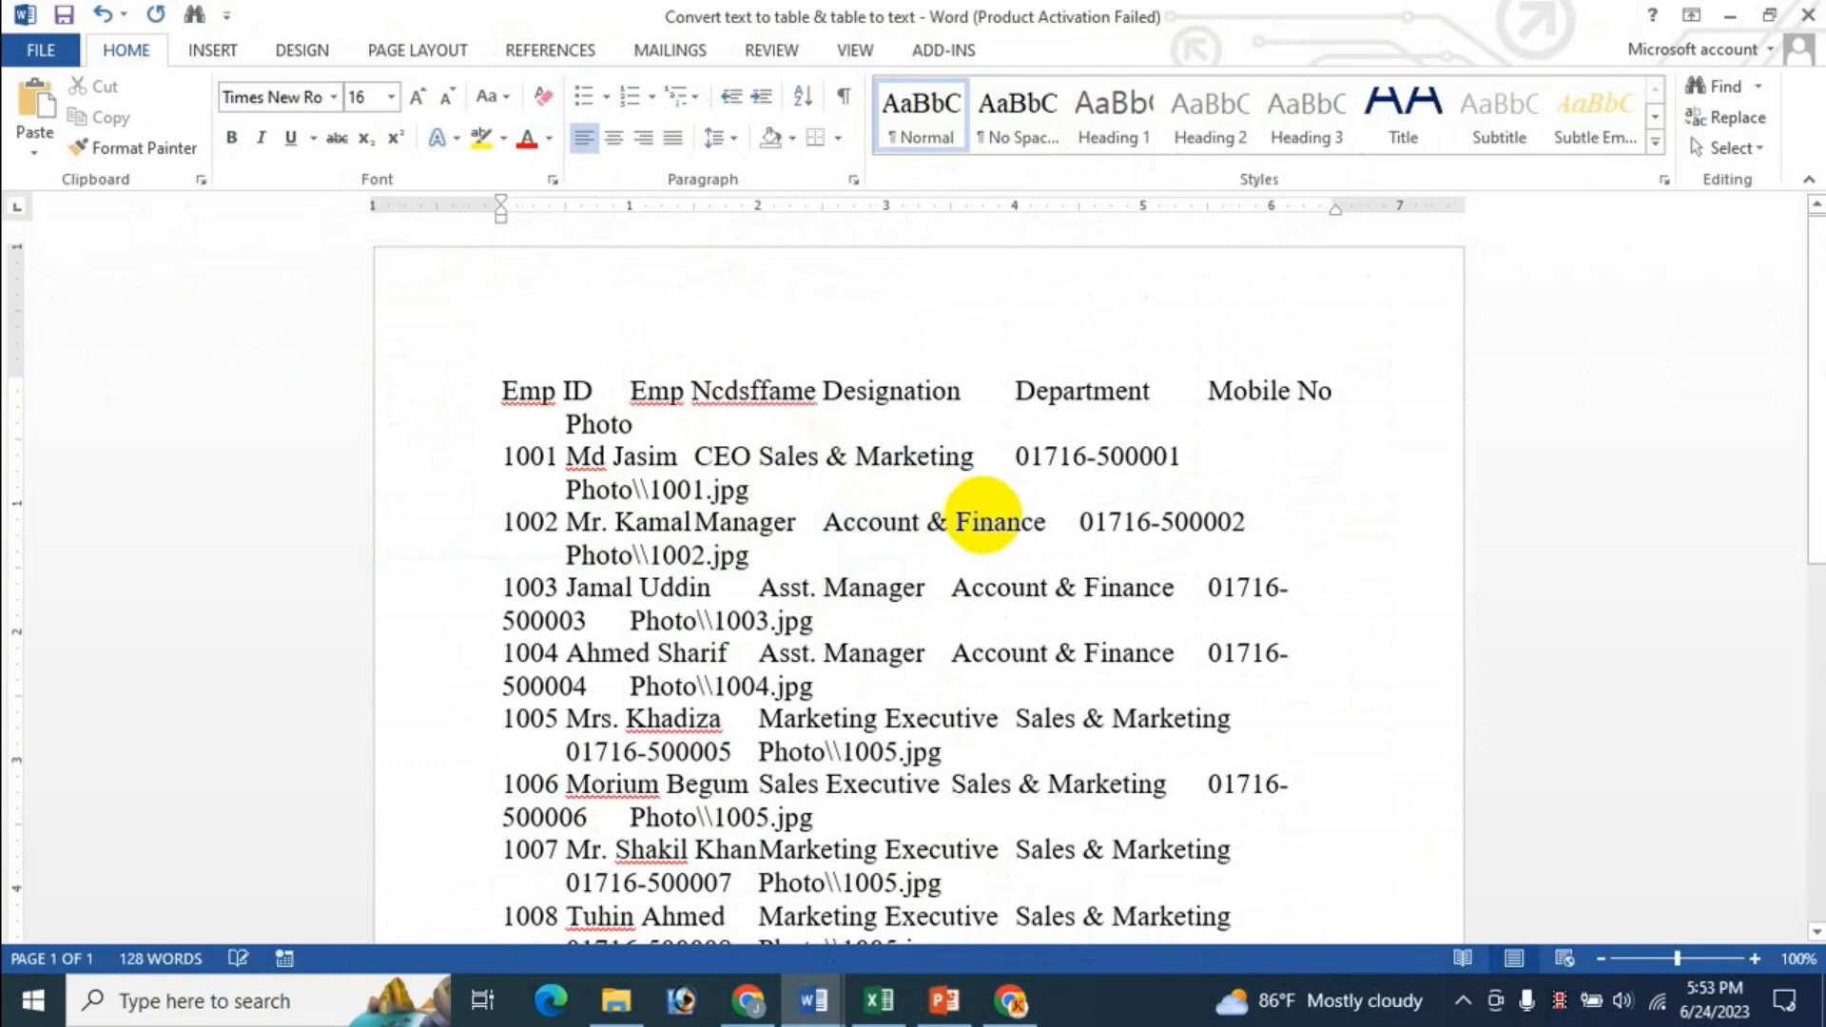
pyautogui.write('dsadas')
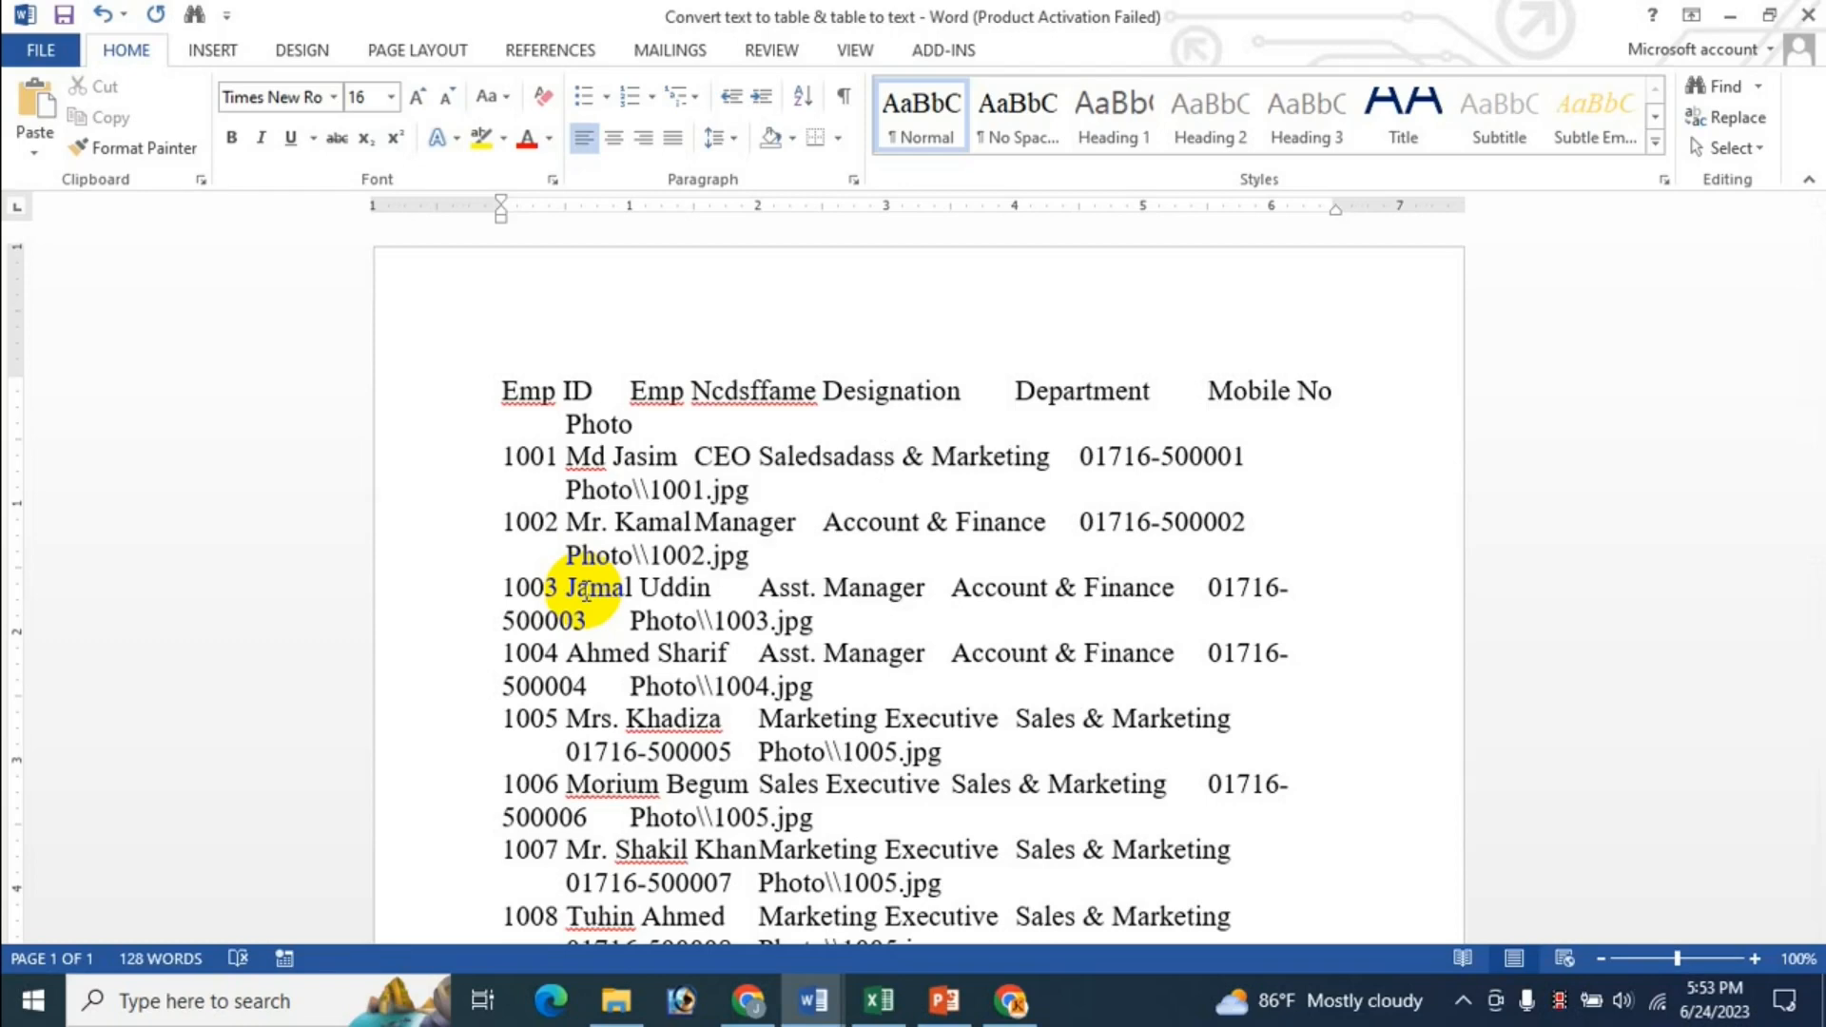
# - View the Excel source table again, return to the Word document, and switch to the JK Update Technology YouTube page in Chrome
pyautogui.click(879, 1000)
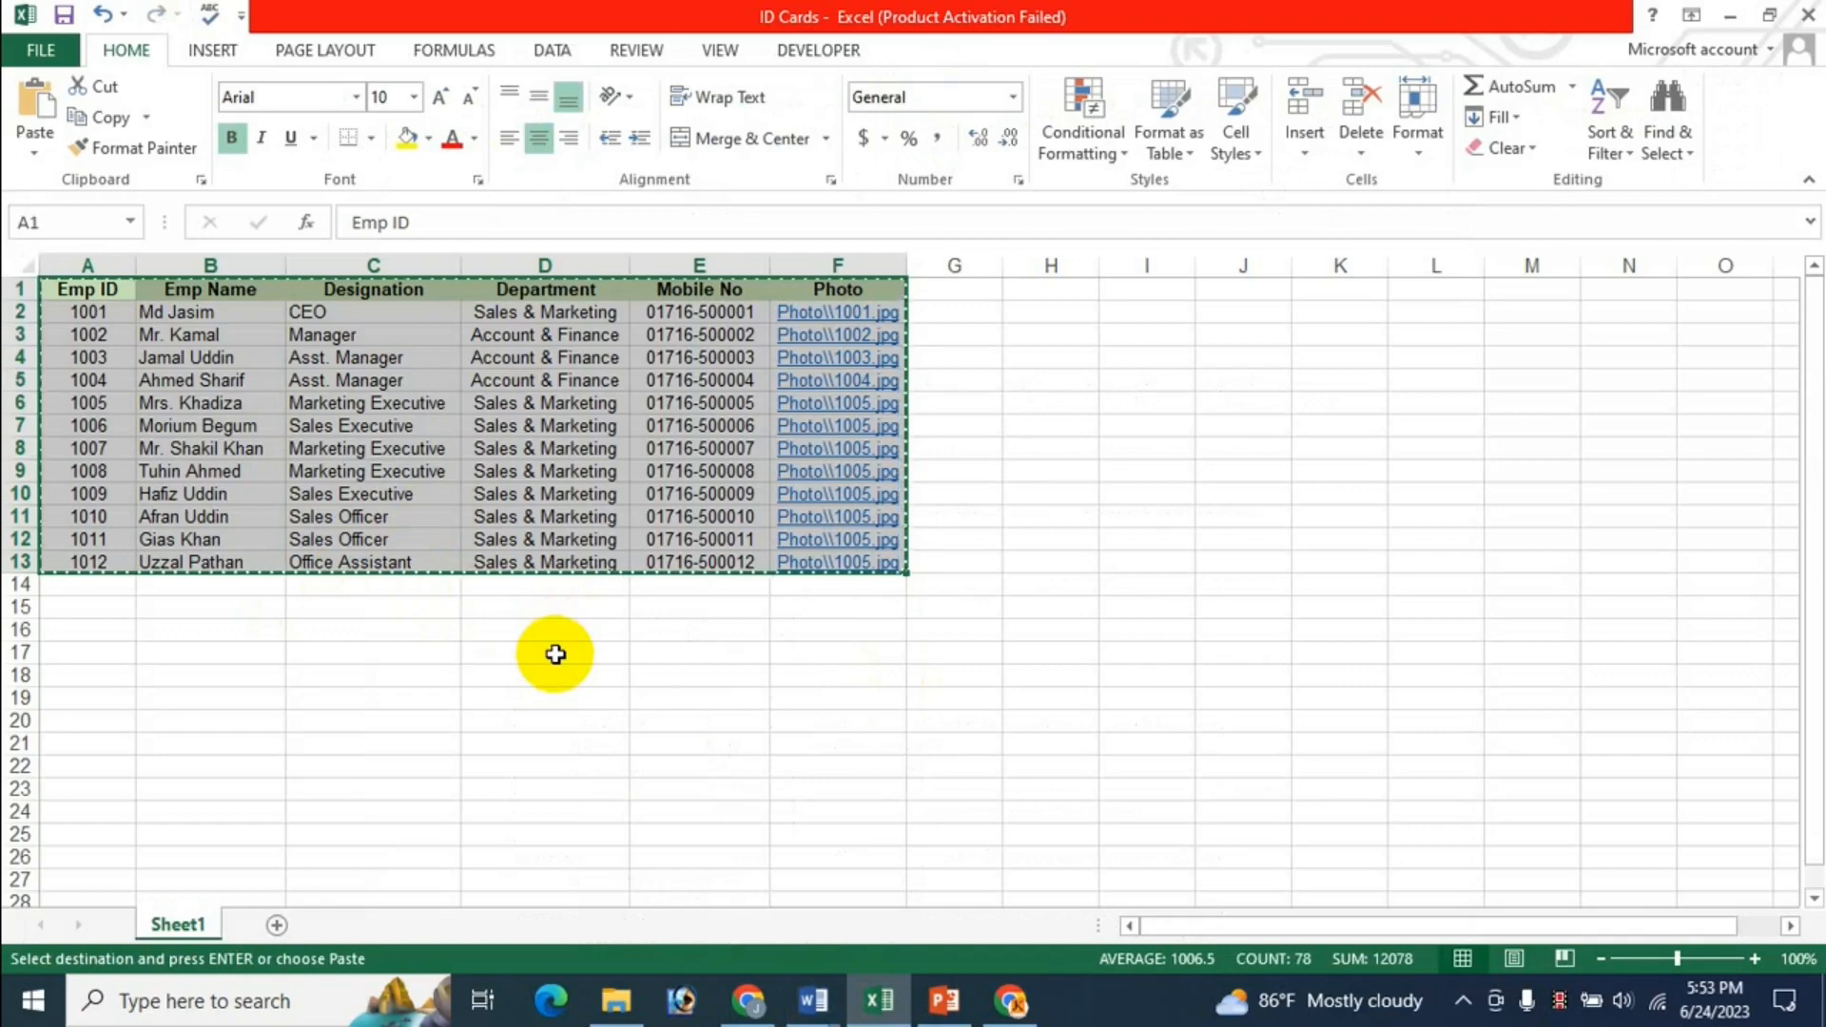
pyautogui.moveTo(813, 998)
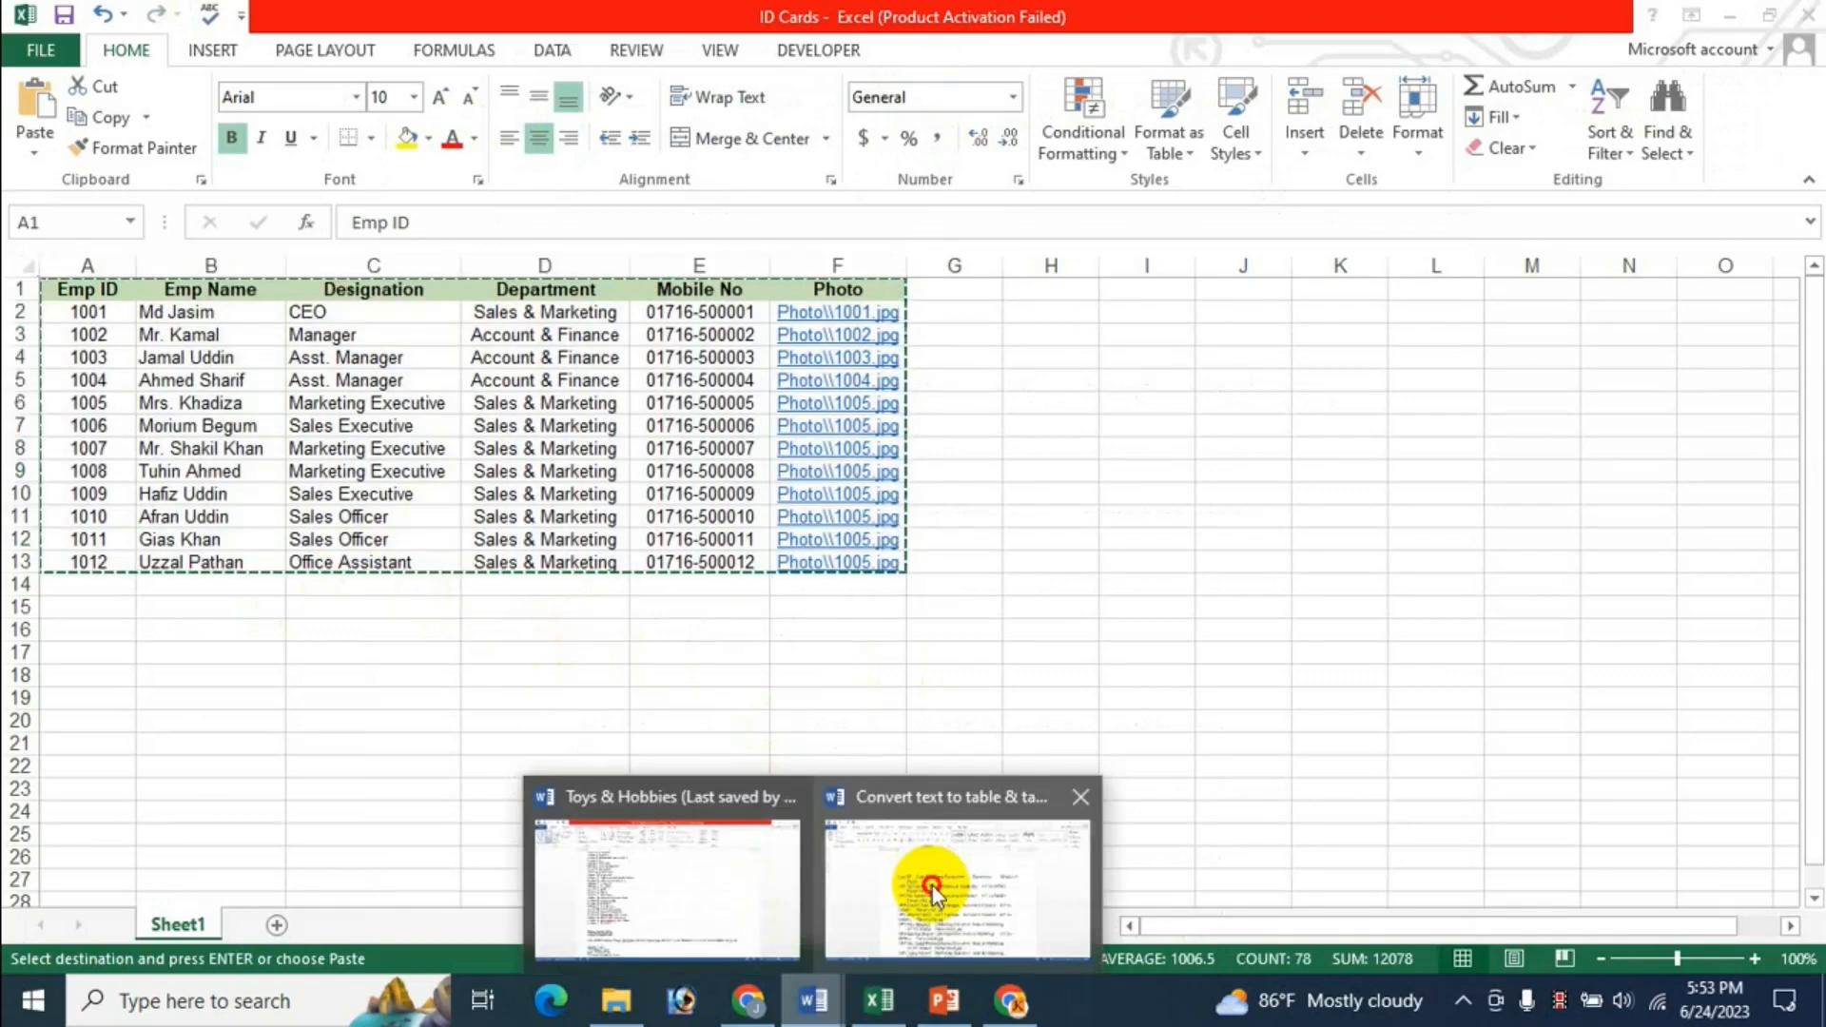
pyautogui.click(929, 875)
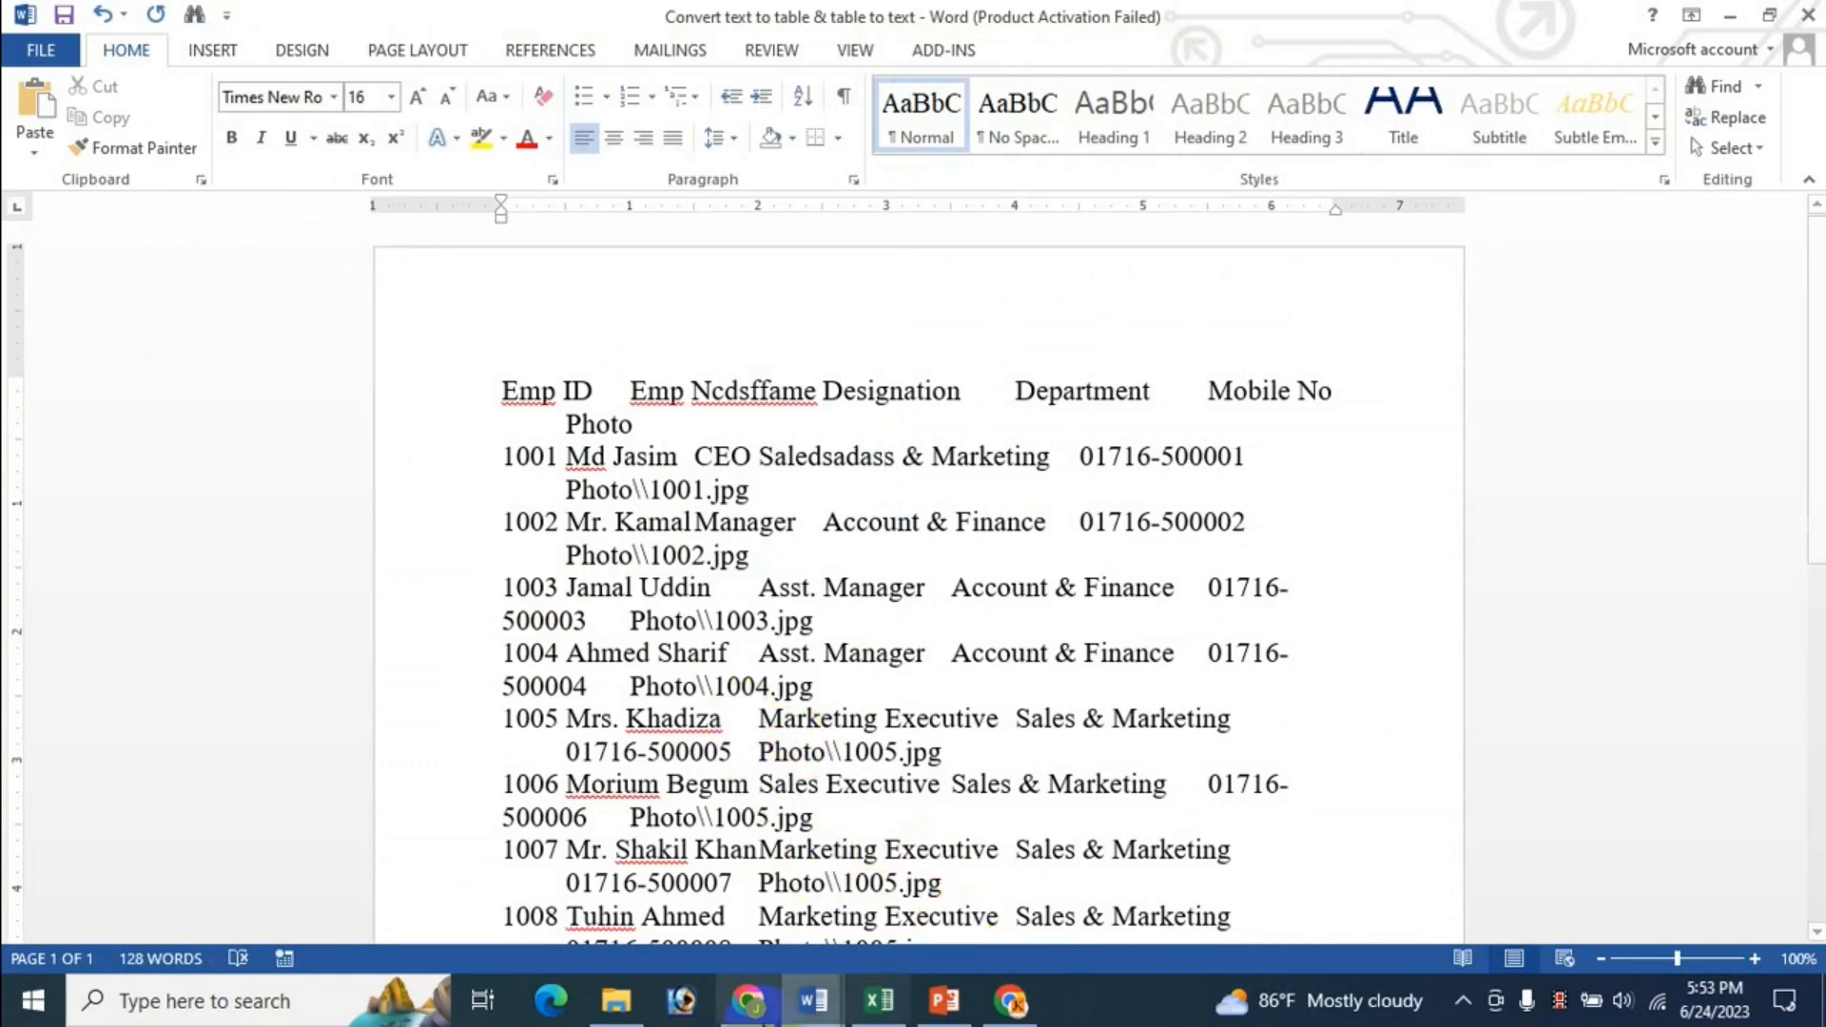
pyautogui.click(748, 1000)
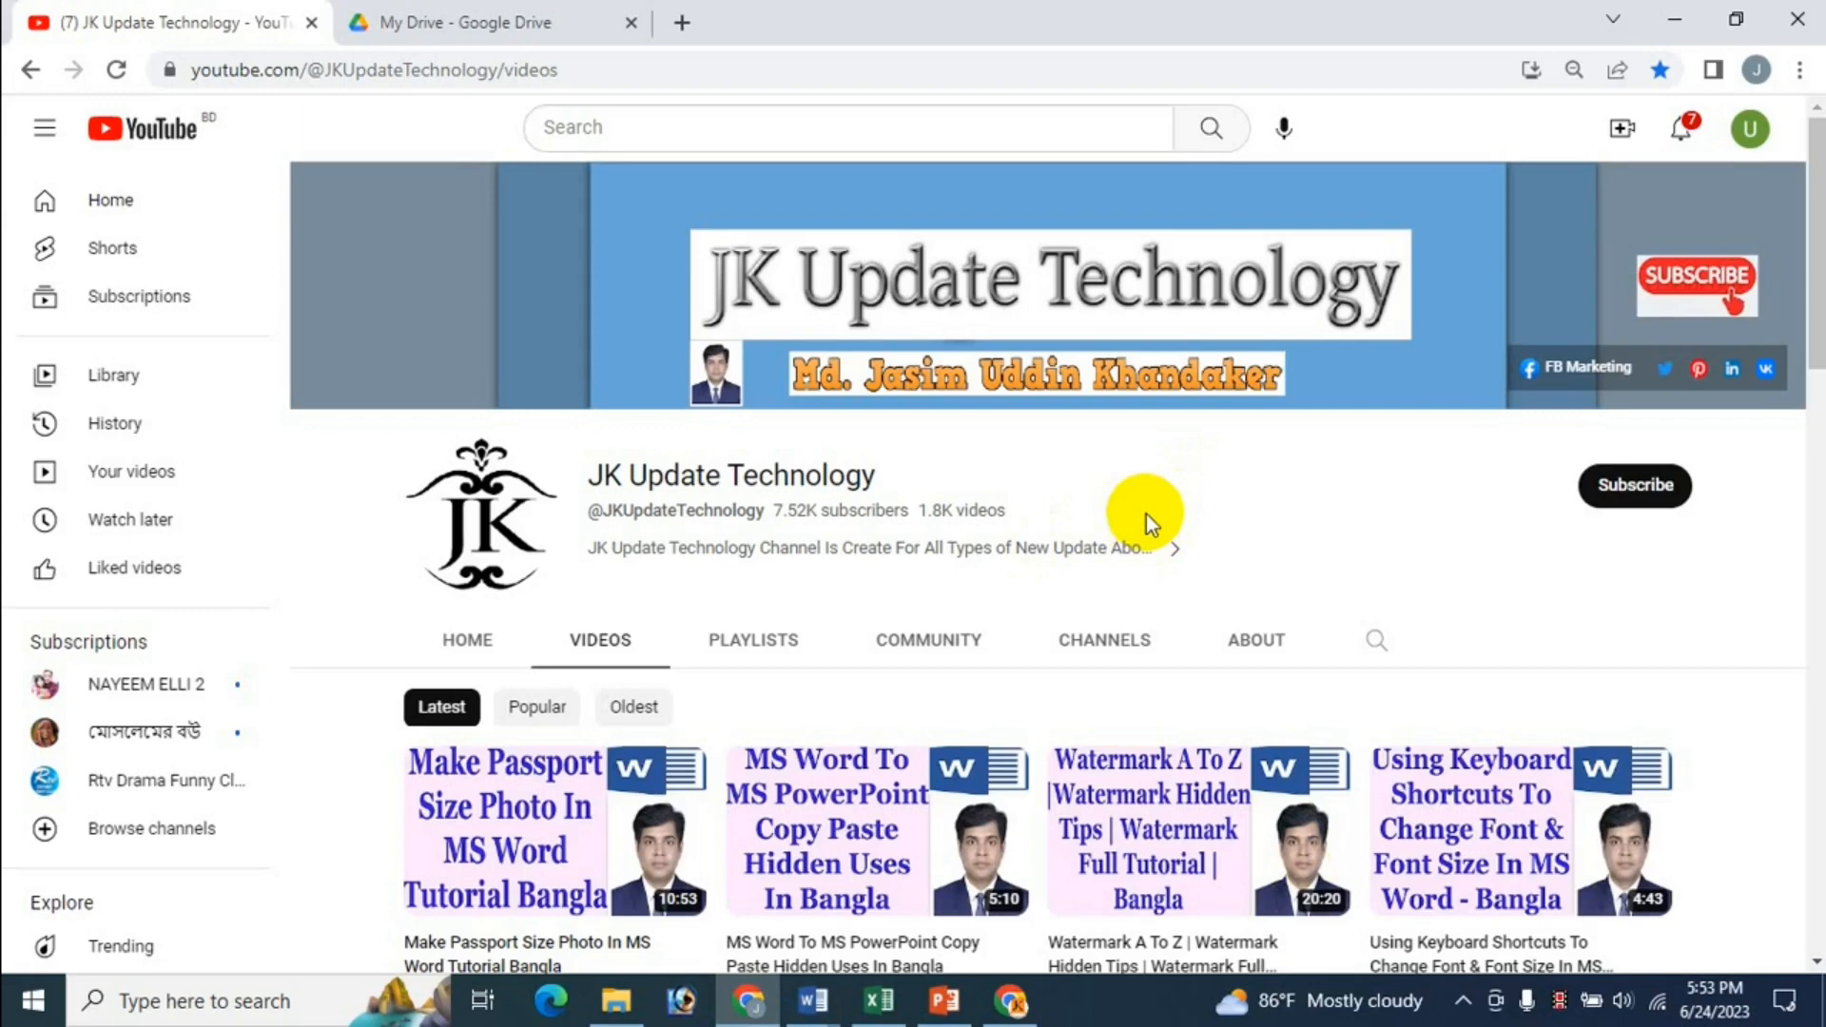